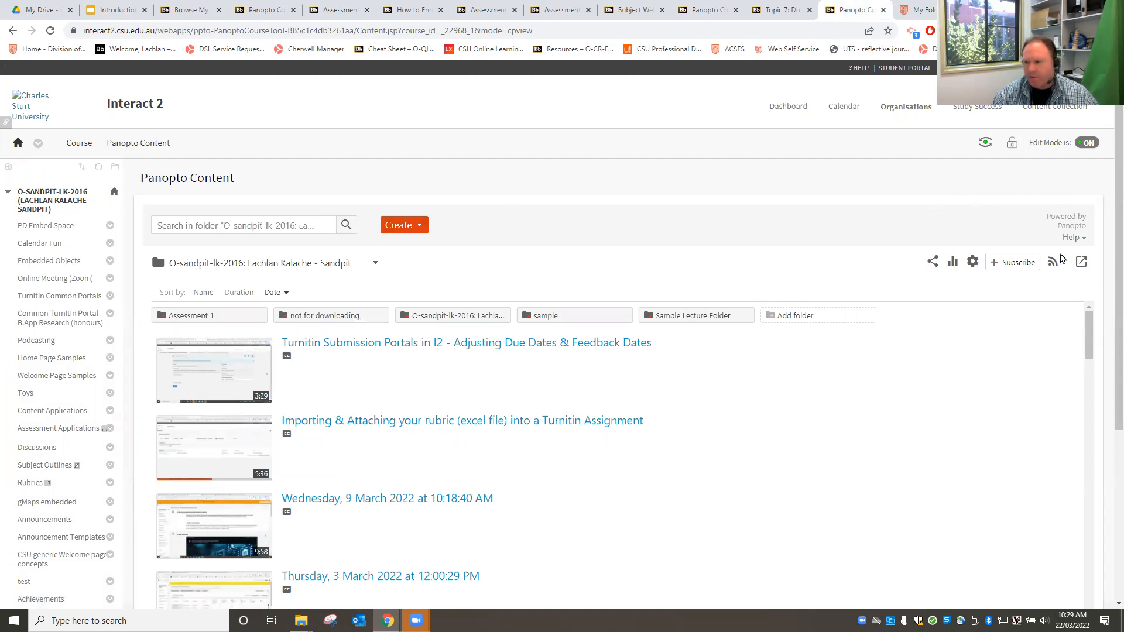
pyautogui.moveTo(684, 463)
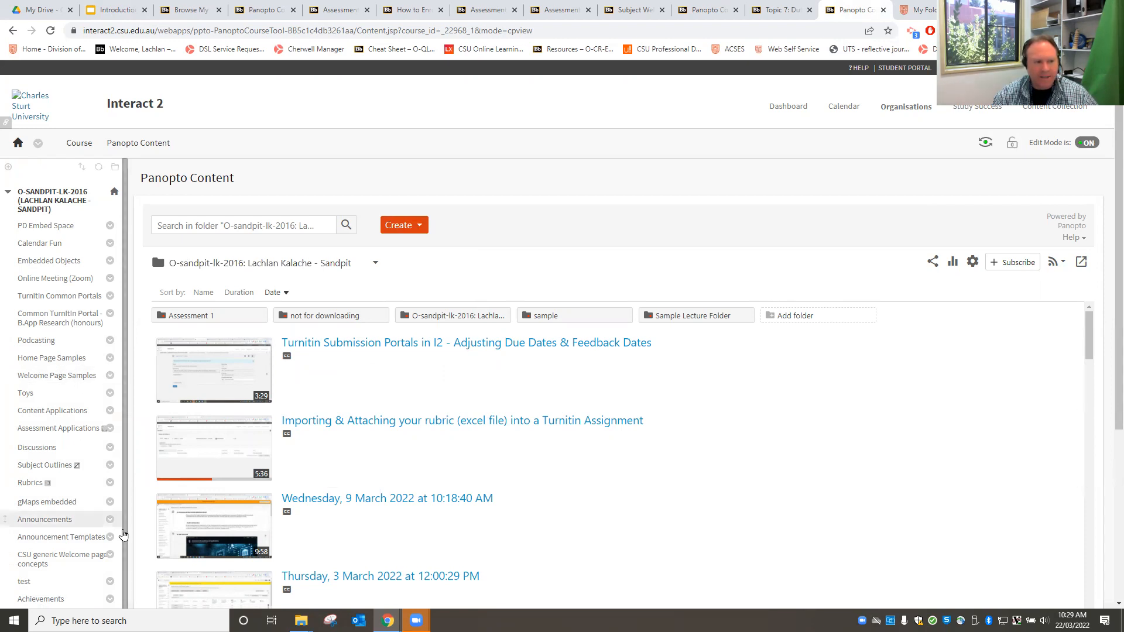
pyautogui.moveTo(672, 348)
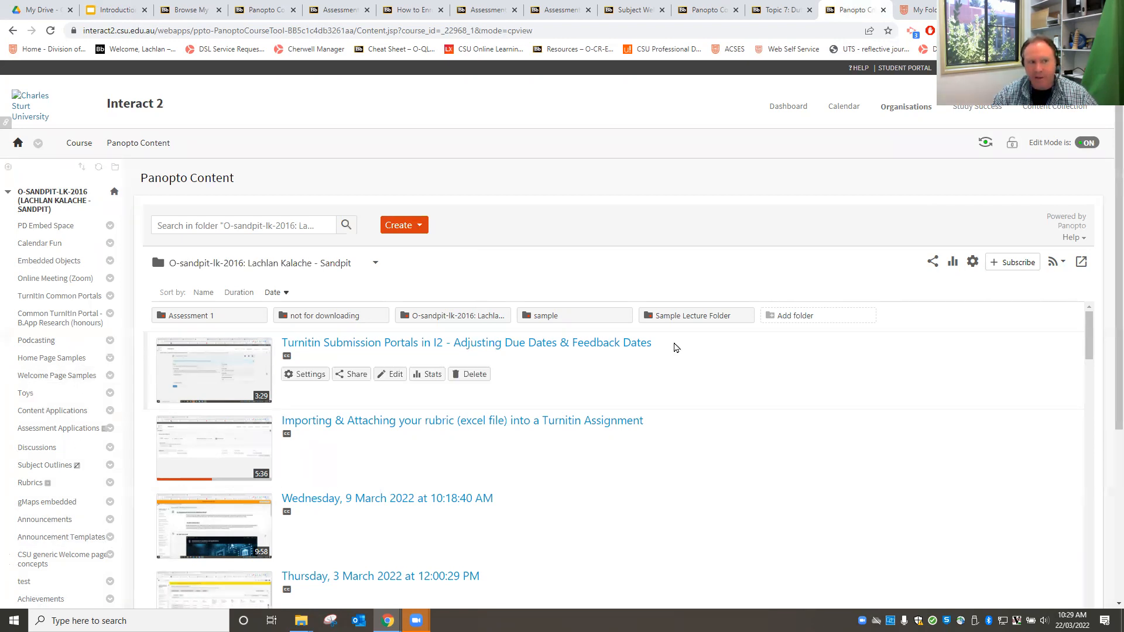
pyautogui.click(15, 170)
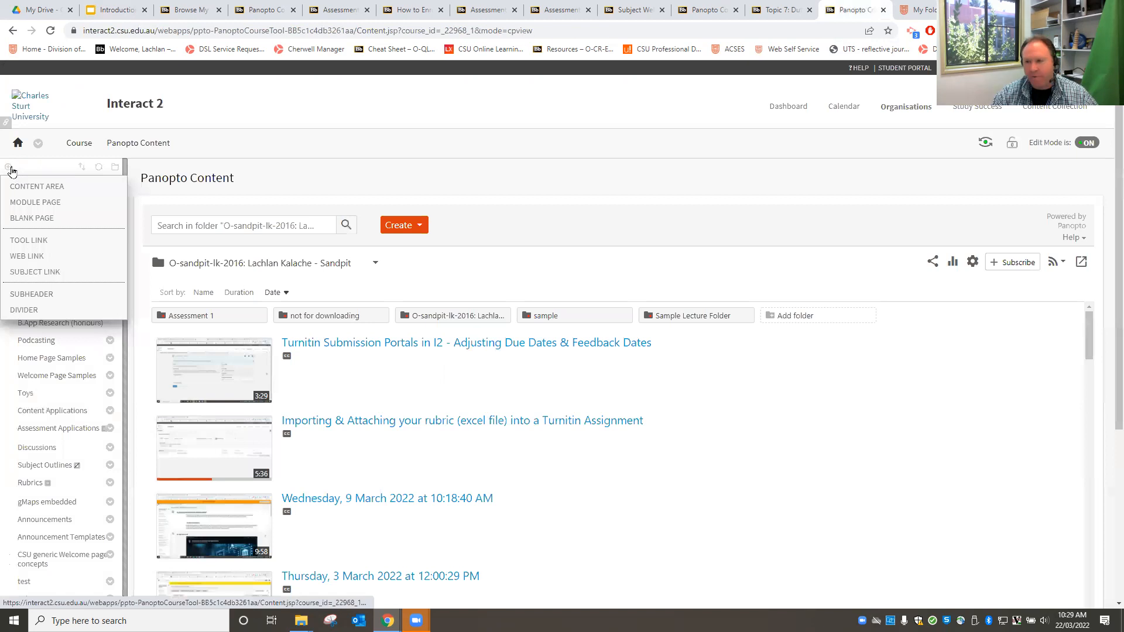
pyautogui.moveTo(17, 169)
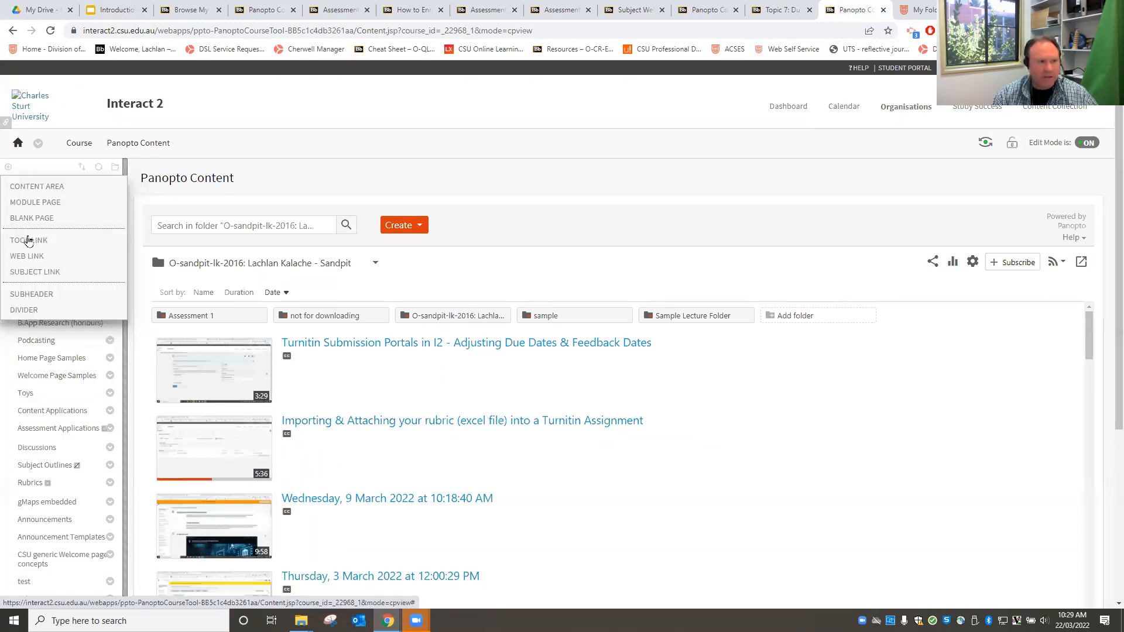
pyautogui.click(24, 246)
pyautogui.click(157, 220)
pyautogui.click(138, 245)
pyautogui.click(158, 250)
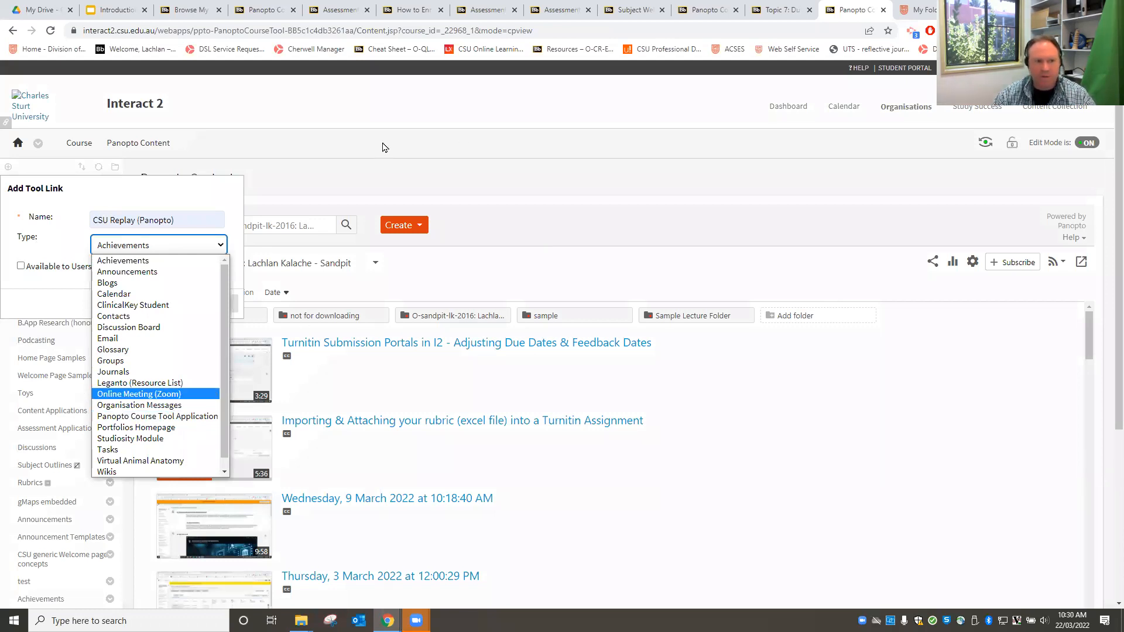
pyautogui.click(357, 170)
pyautogui.click(219, 303)
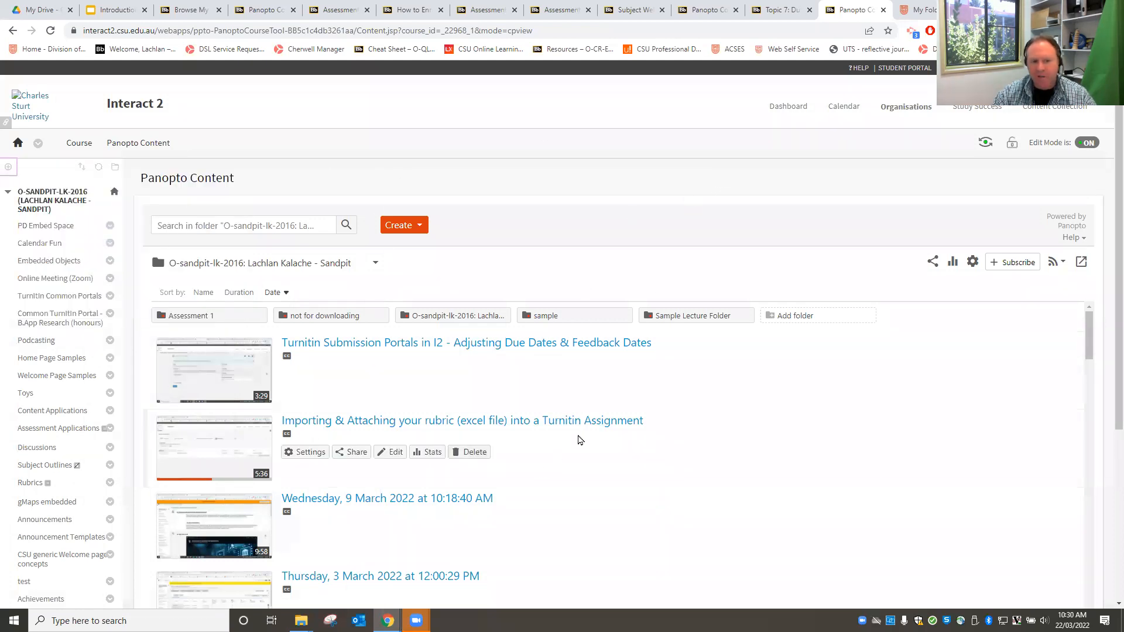
# Review the dialogs for recording with Panopto for Windows and for uploading media to the sandpit folder, closing each one.
pyautogui.moveTo(532, 390)
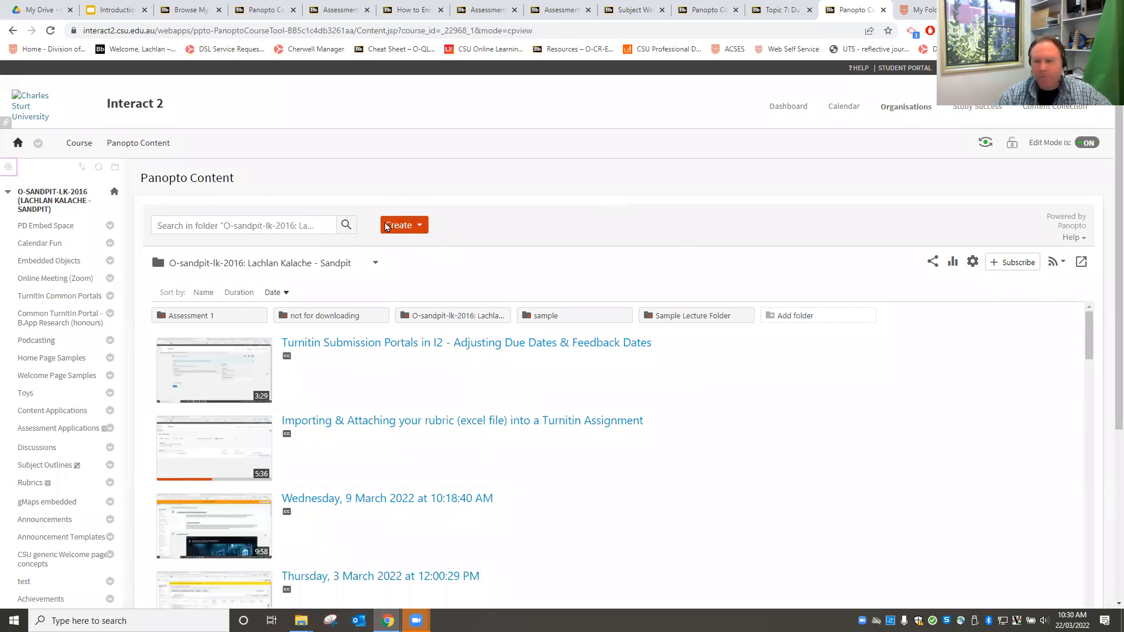
pyautogui.click(414, 227)
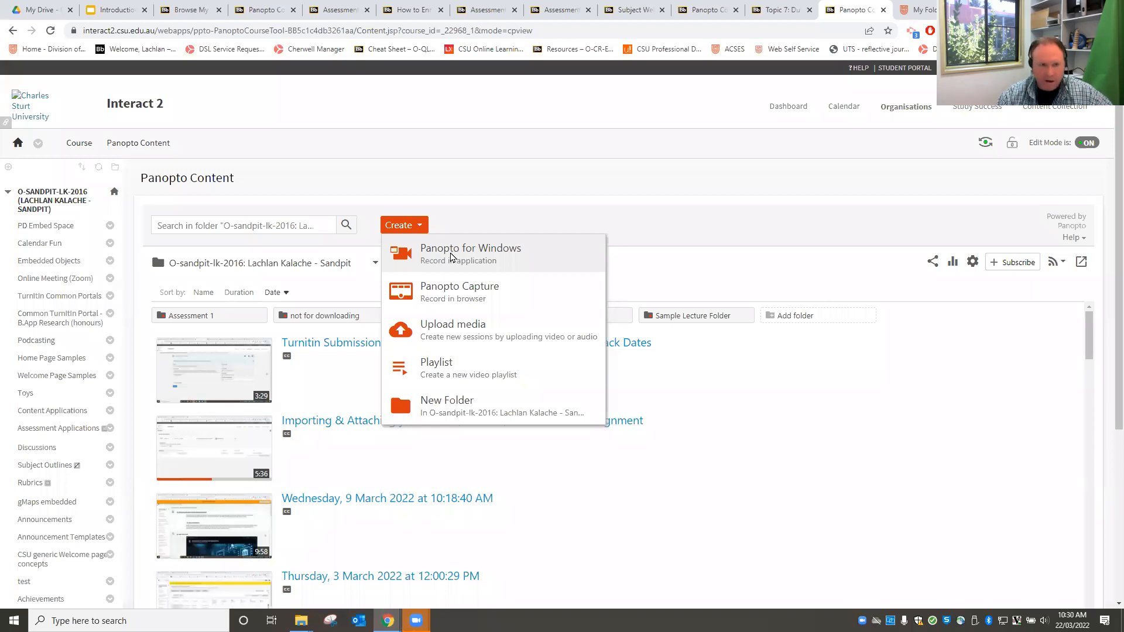
pyautogui.click(445, 258)
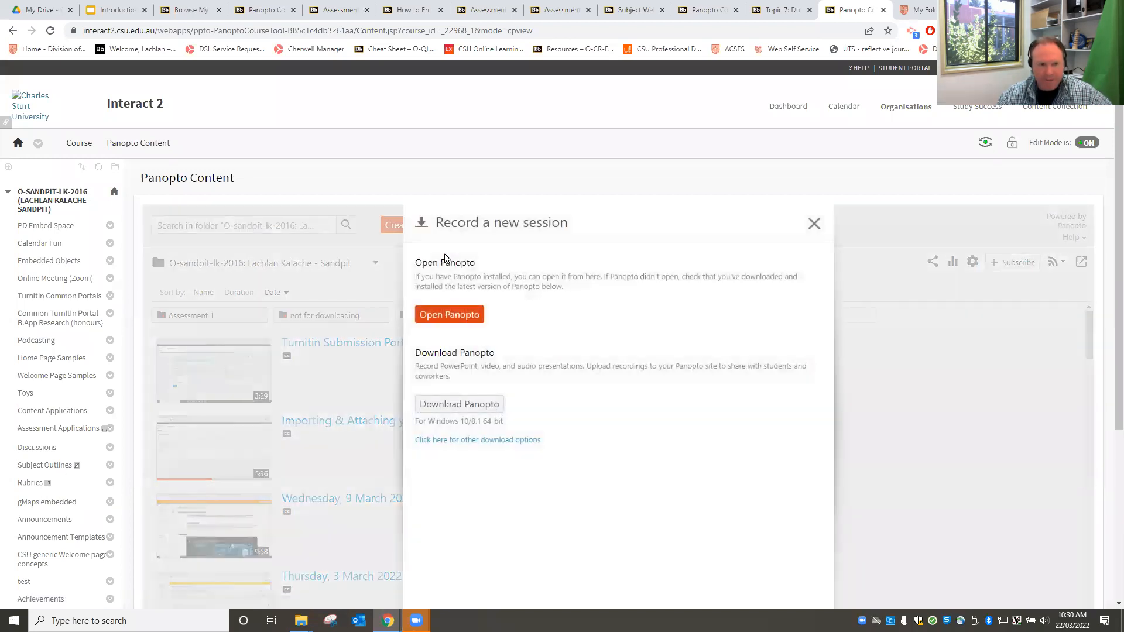
pyautogui.click(818, 227)
pyautogui.click(409, 228)
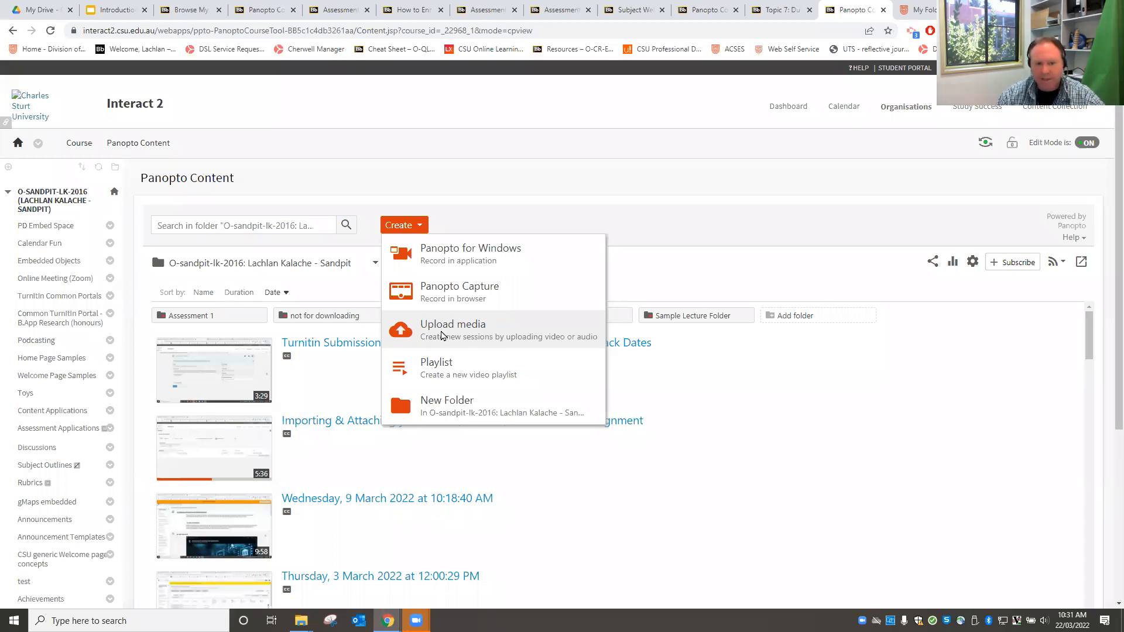
pyautogui.click(442, 336)
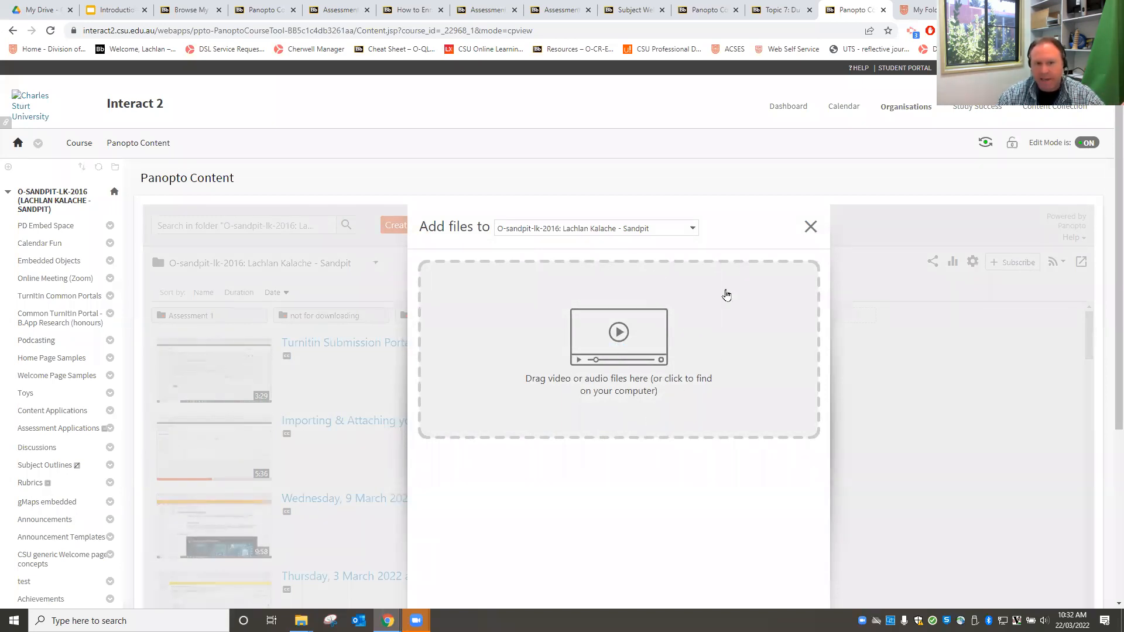
pyautogui.click(811, 227)
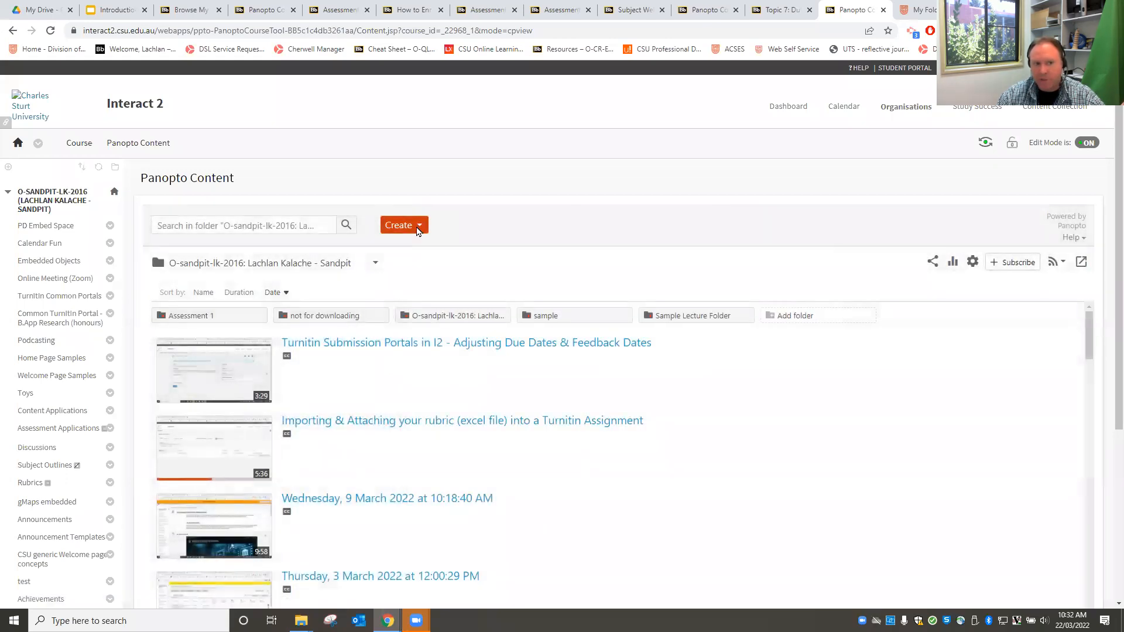
pyautogui.click(419, 230)
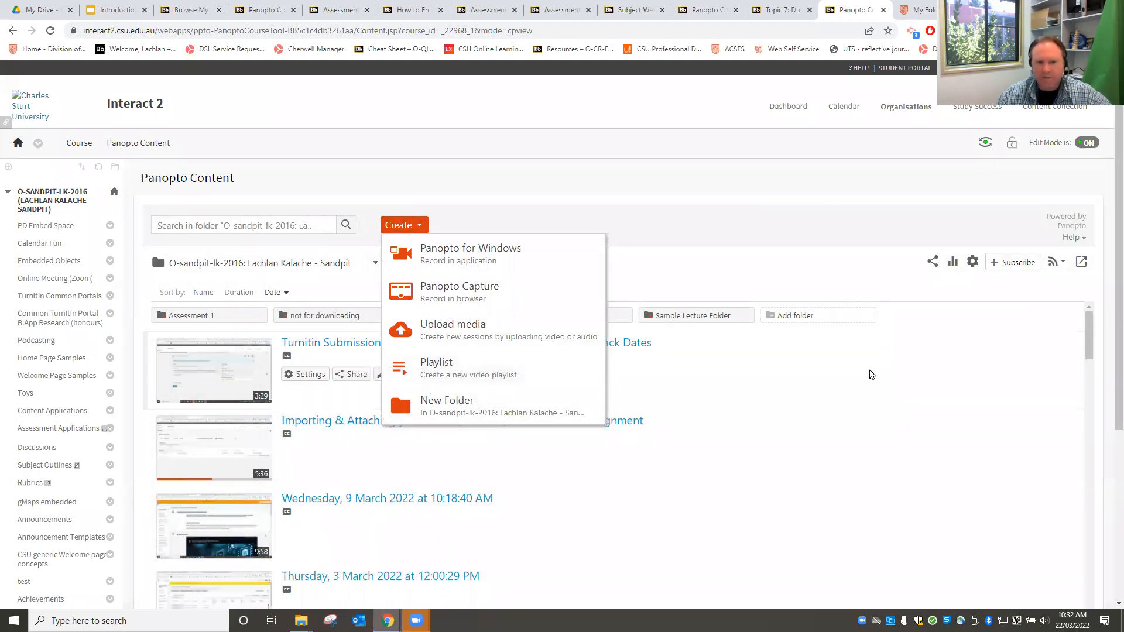
pyautogui.click(972, 372)
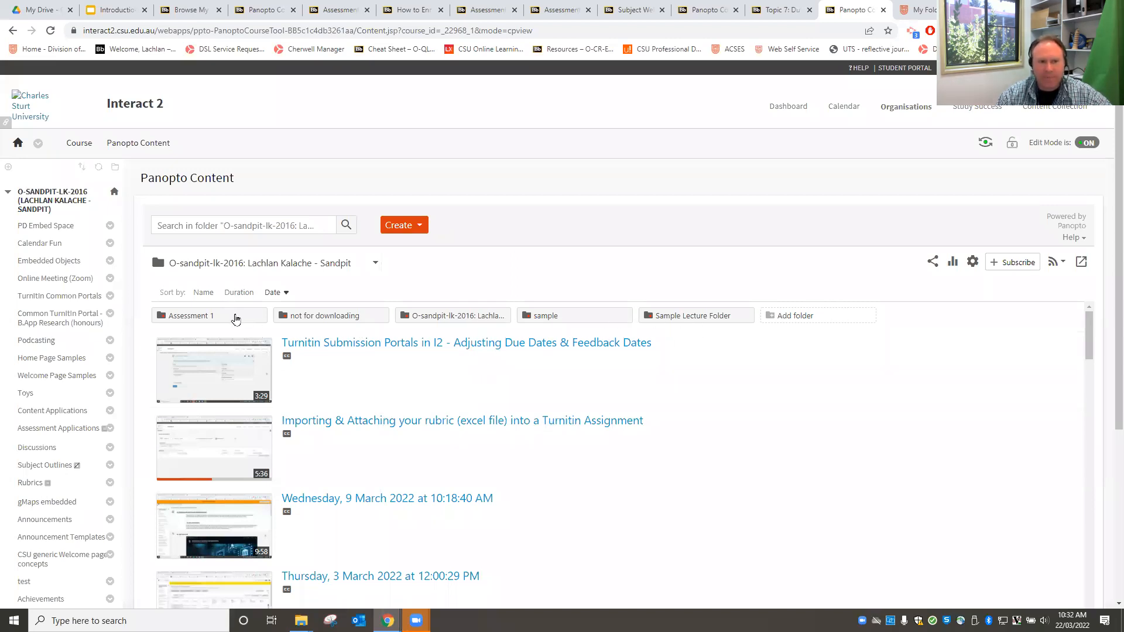
pyautogui.click(413, 226)
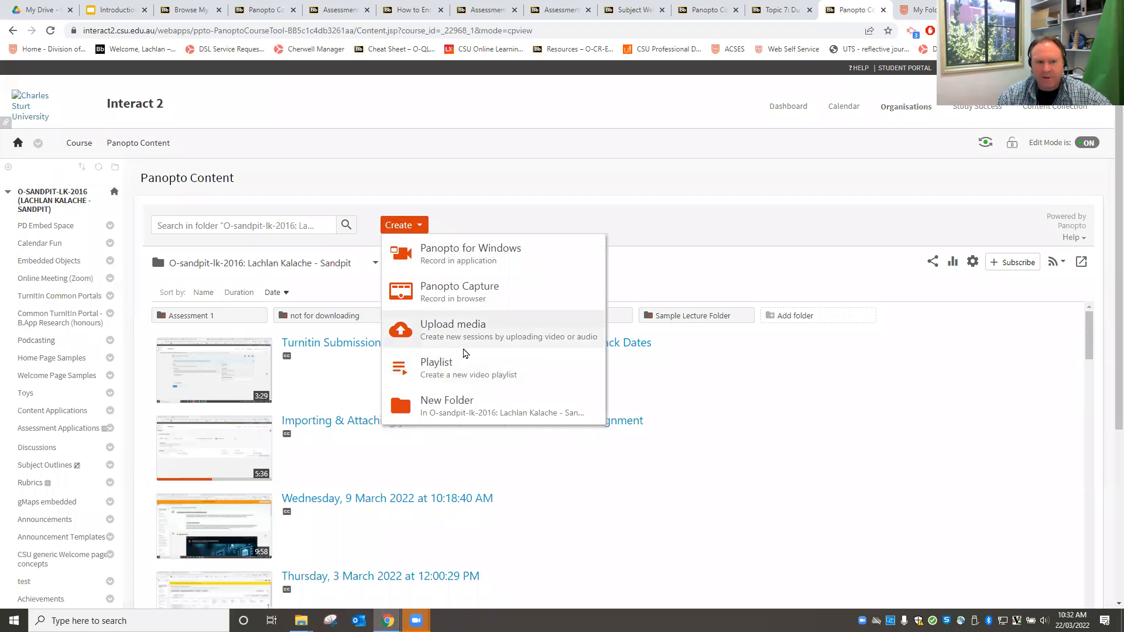
pyautogui.click(861, 376)
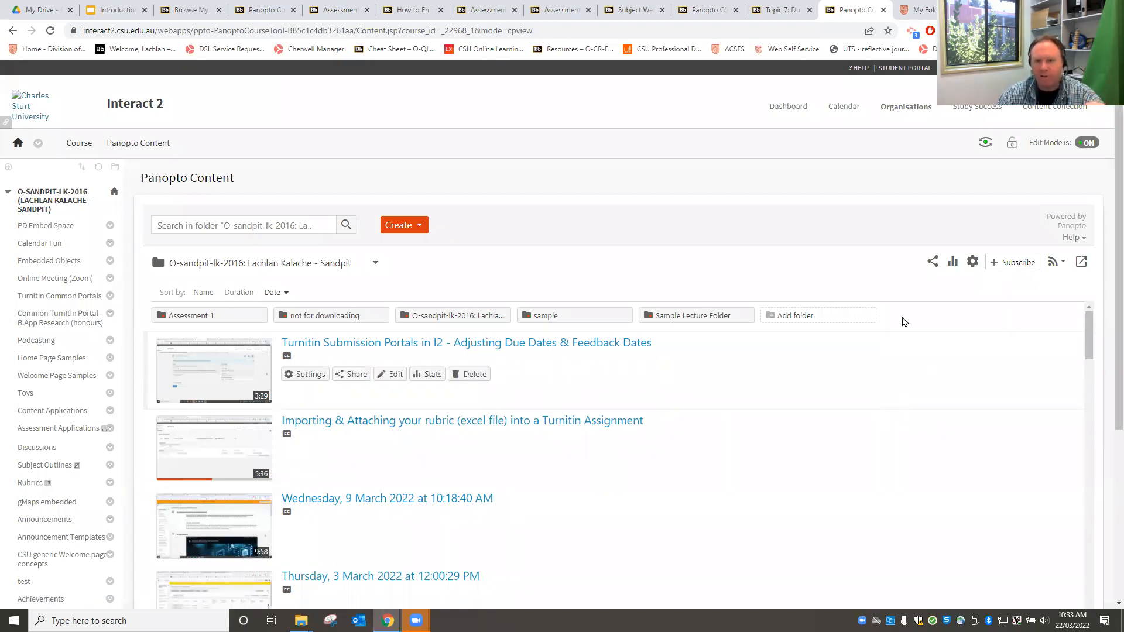
# Examine the sandpit folder's overview information and its sharing permissions, then close the folder settings.
pyautogui.click(972, 262)
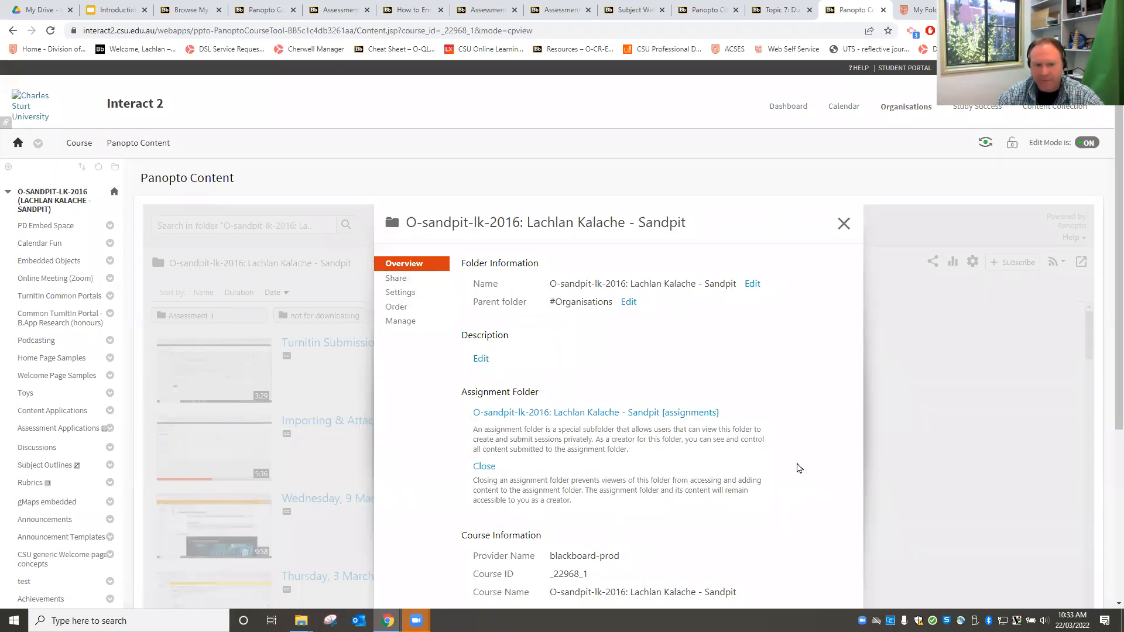
pyautogui.scroll(-2, 799, 469)
pyautogui.scroll(1, 795, 467)
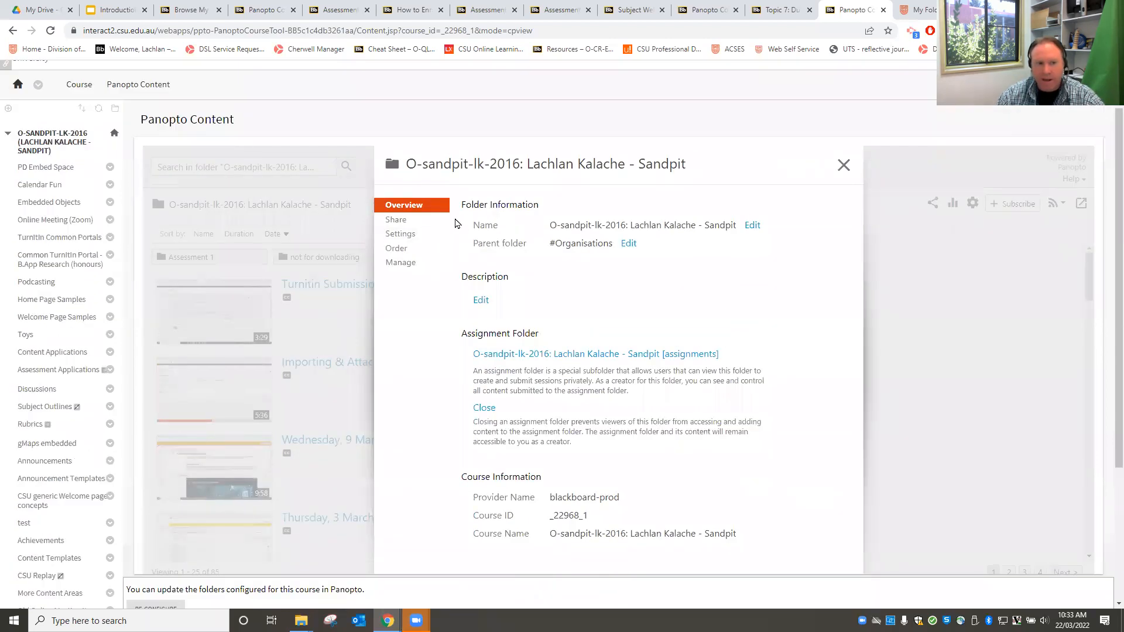
pyautogui.click(396, 222)
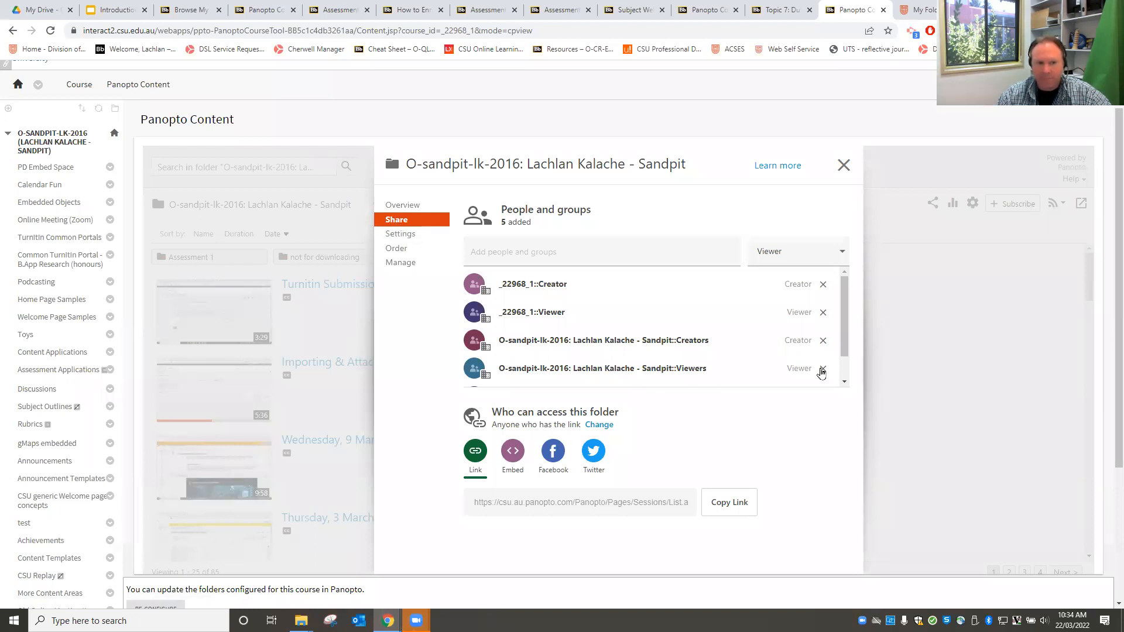
pyautogui.click(403, 205)
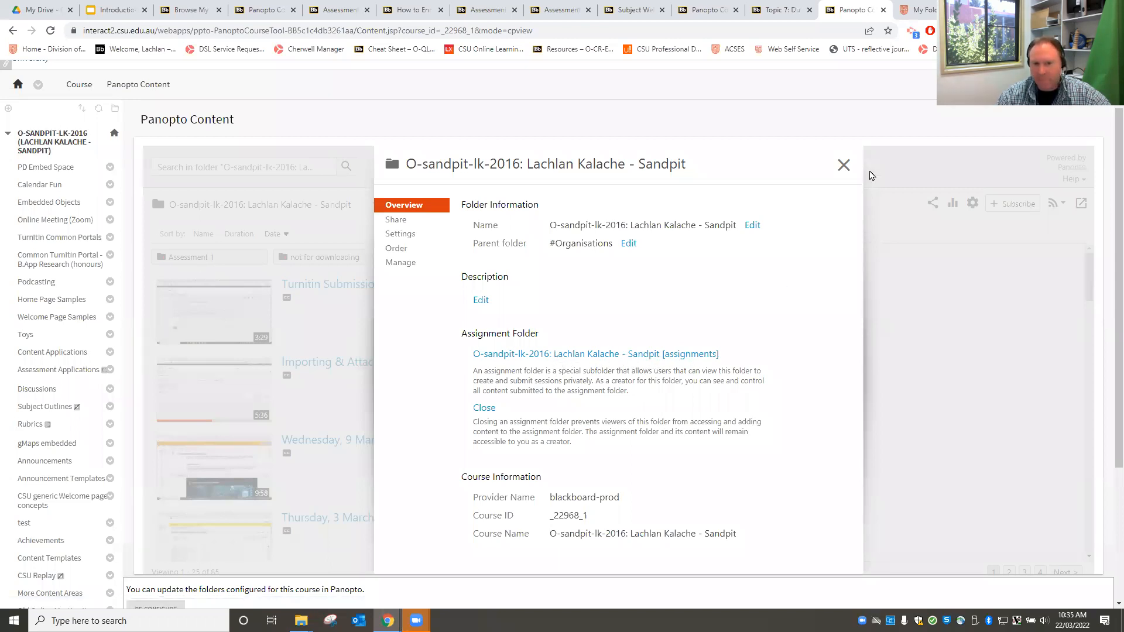
pyautogui.click(843, 167)
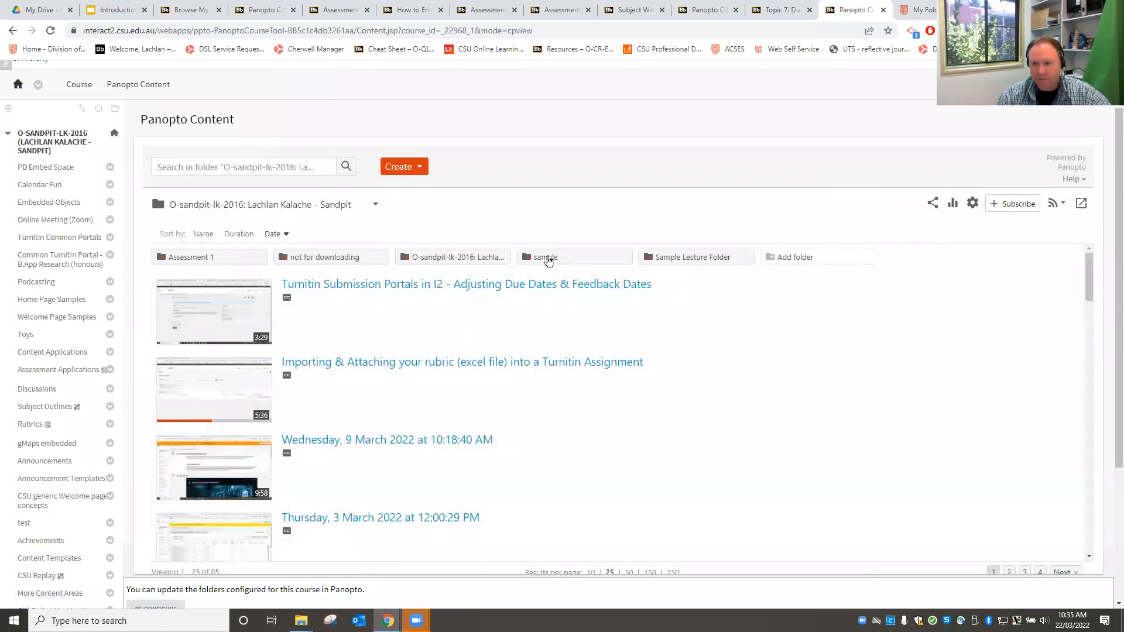
# Open the sample subfolder and create an assignment folder for it in its folder settings.
pyautogui.click(547, 258)
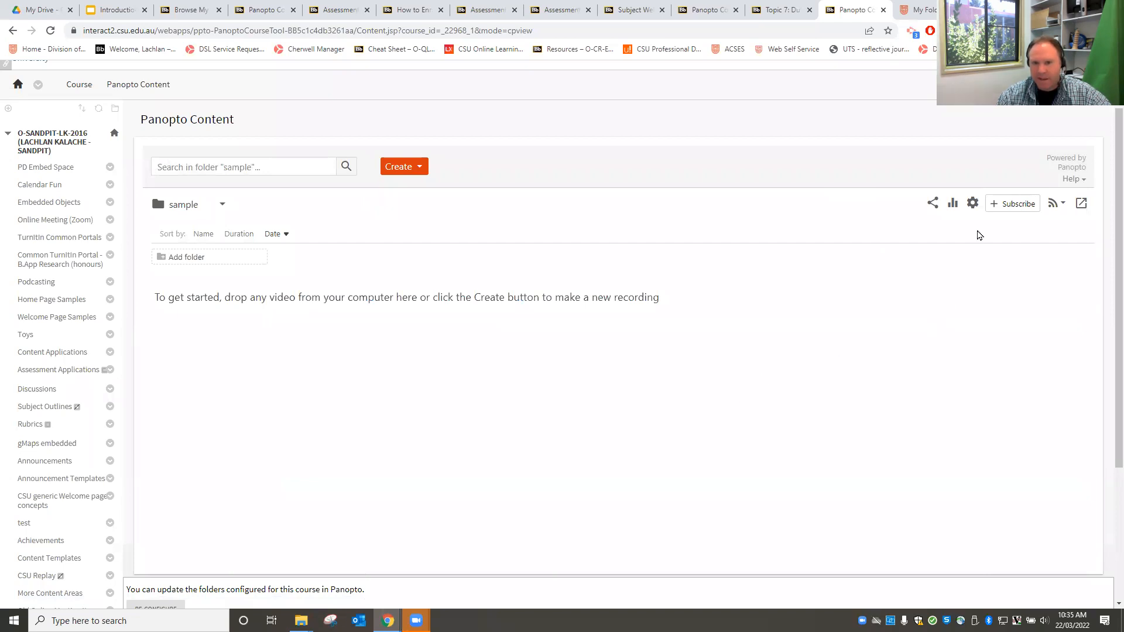
pyautogui.click(973, 204)
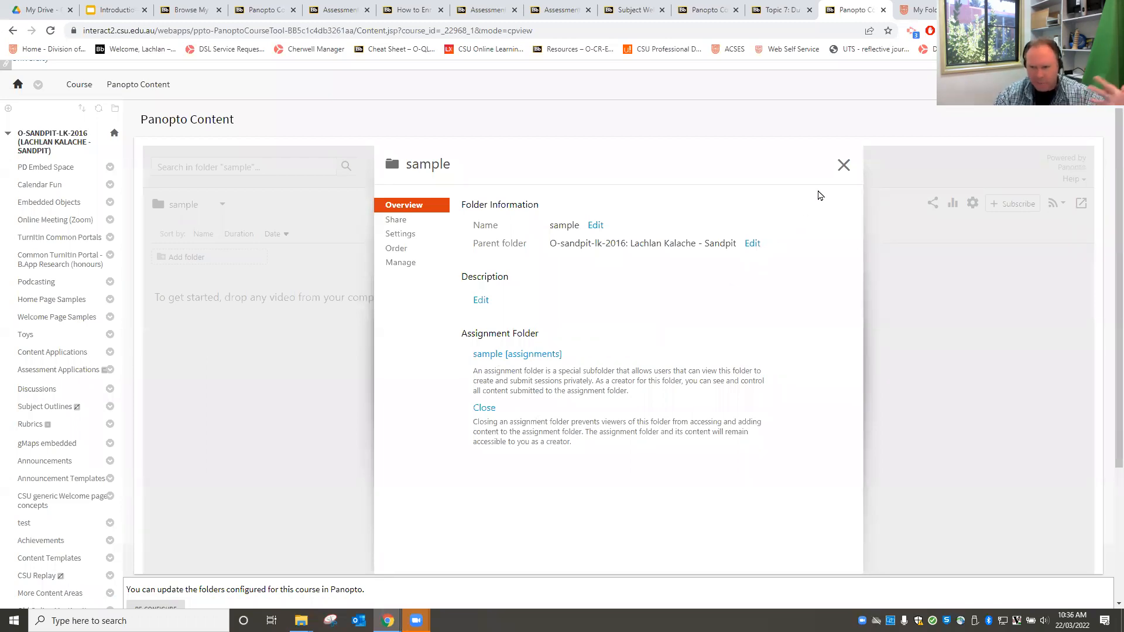
pyautogui.click(842, 167)
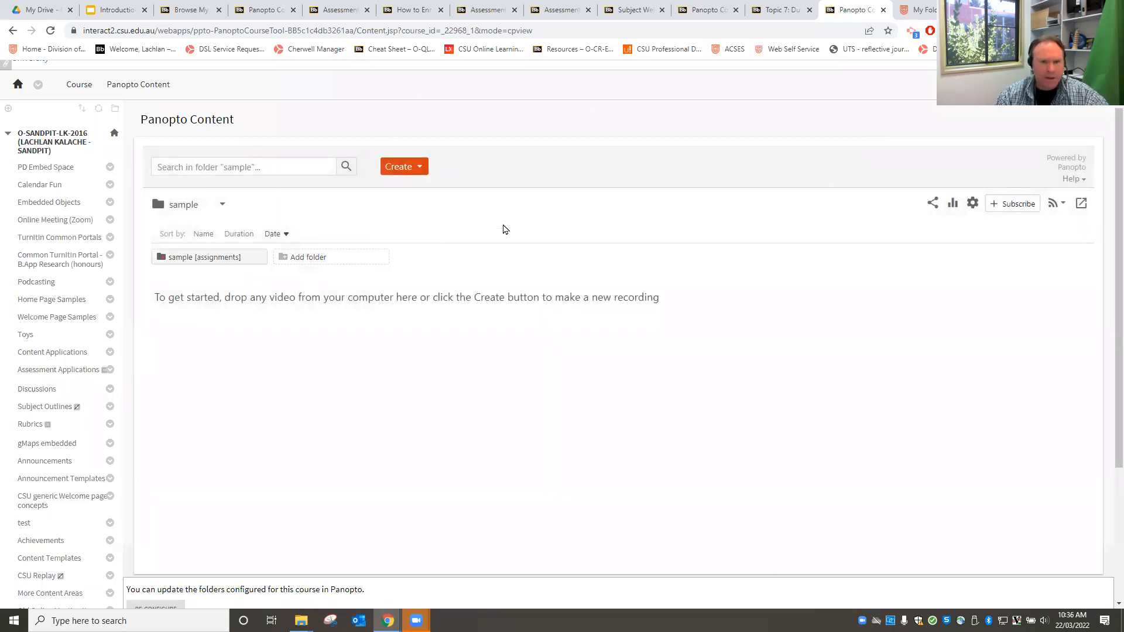
# Launch the Panopto for Windows recorder from the sample folder and enlarge its window.
pyautogui.click(412, 170)
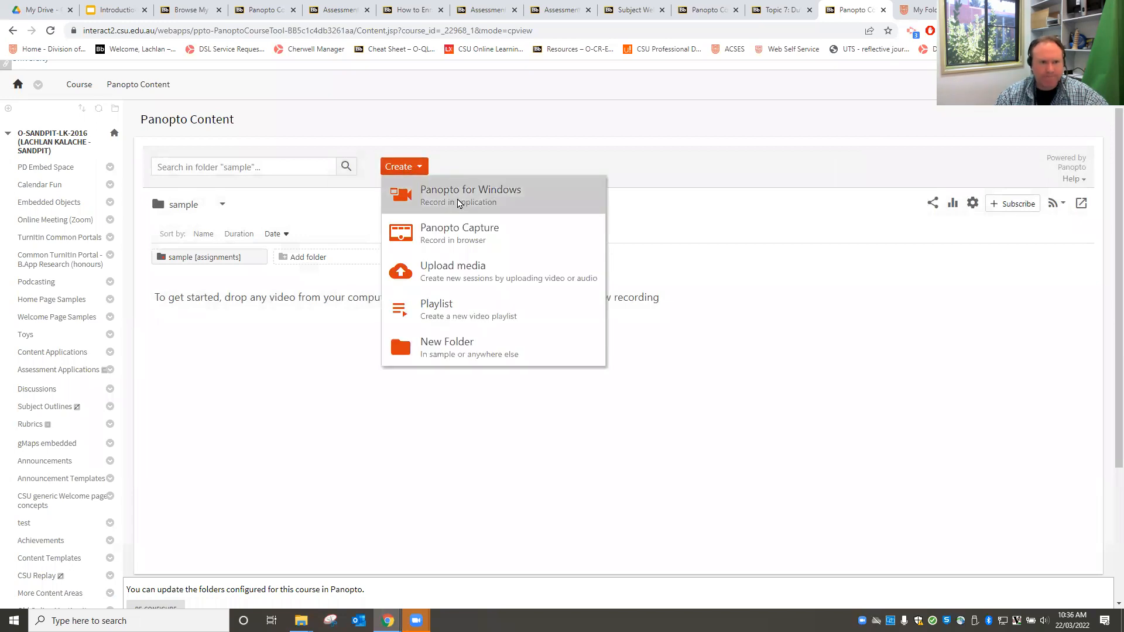
pyautogui.click(458, 203)
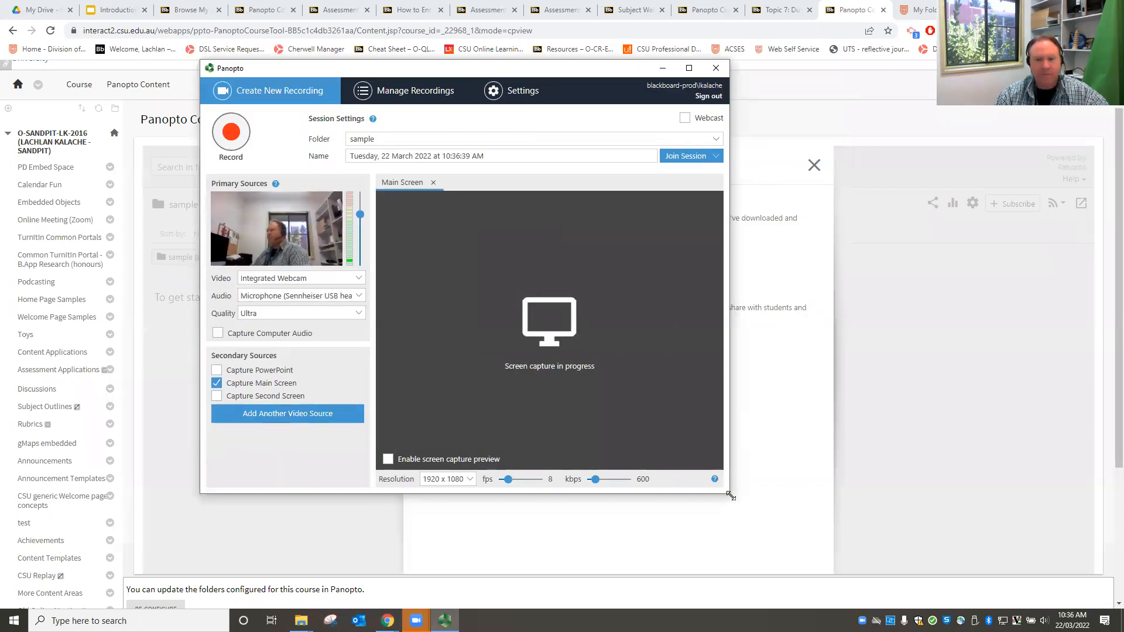
pyautogui.moveTo(732, 496); pyautogui.dragTo(1064, 590)
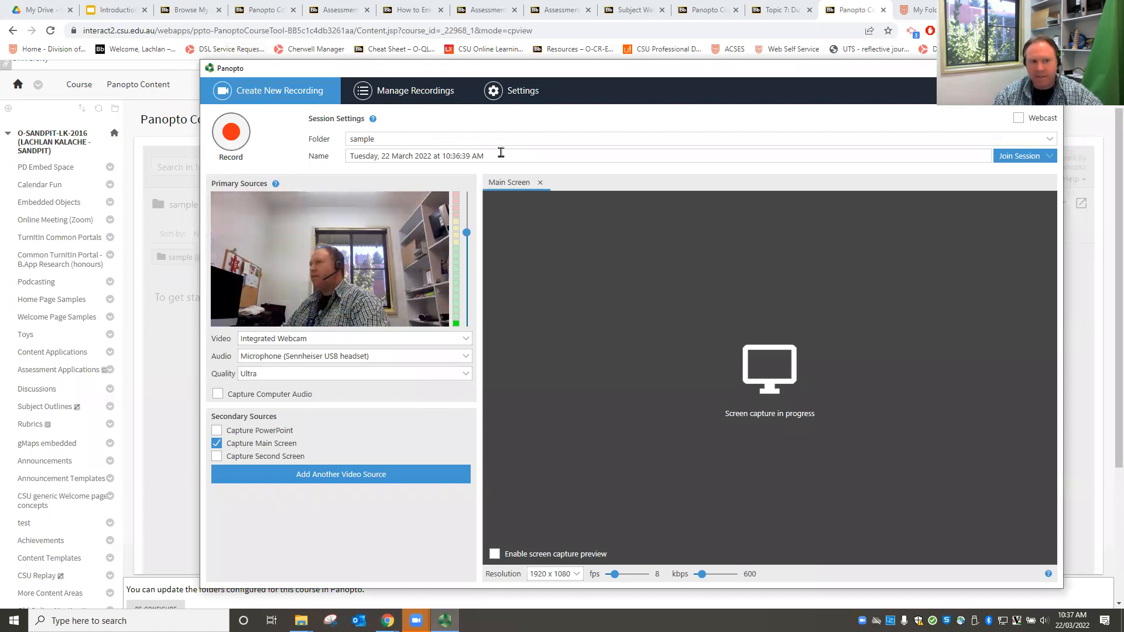
# Name the new recording session "Test PD Recording Panopto PD".
pyautogui.moveTo(515, 156); pyautogui.dragTo(354, 155)
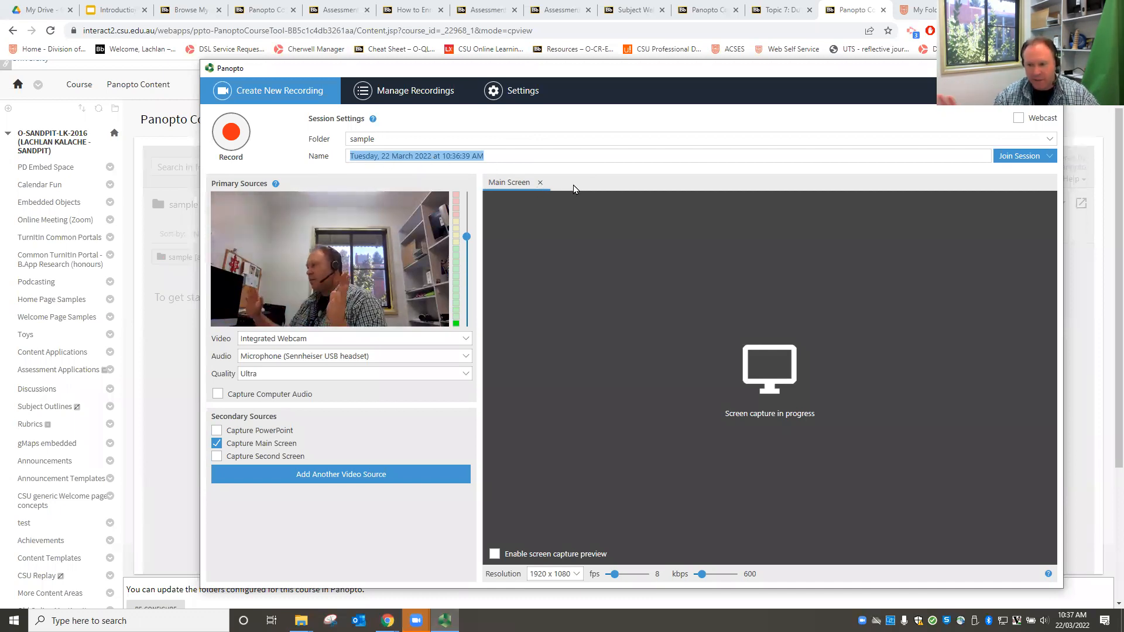
pyautogui.write('Tes')
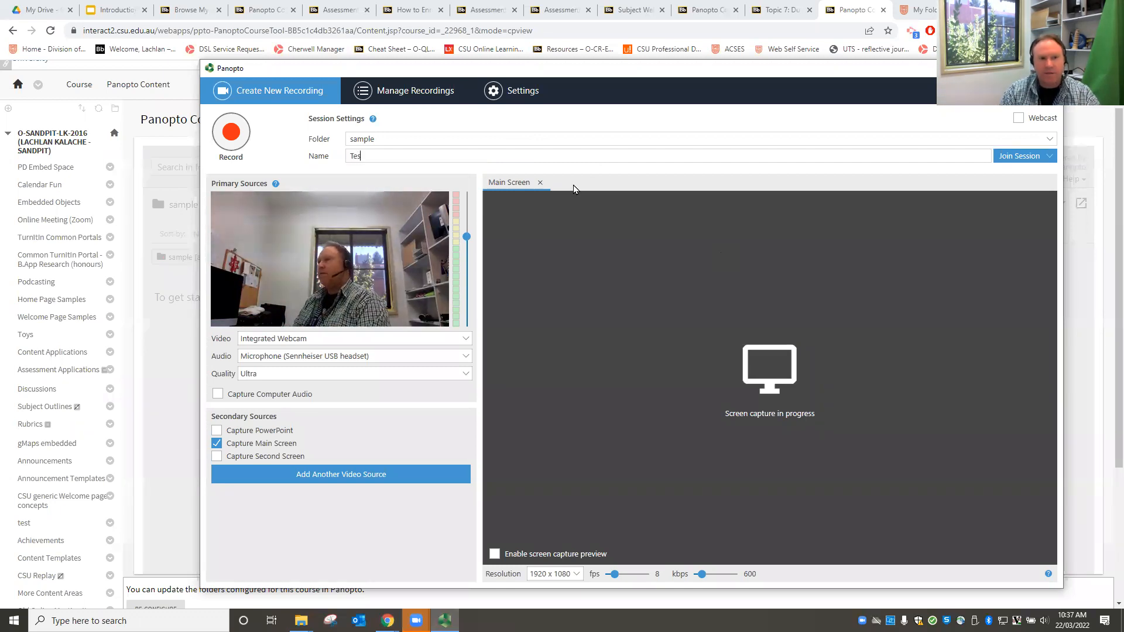
pyautogui.write('t PD Recordin')
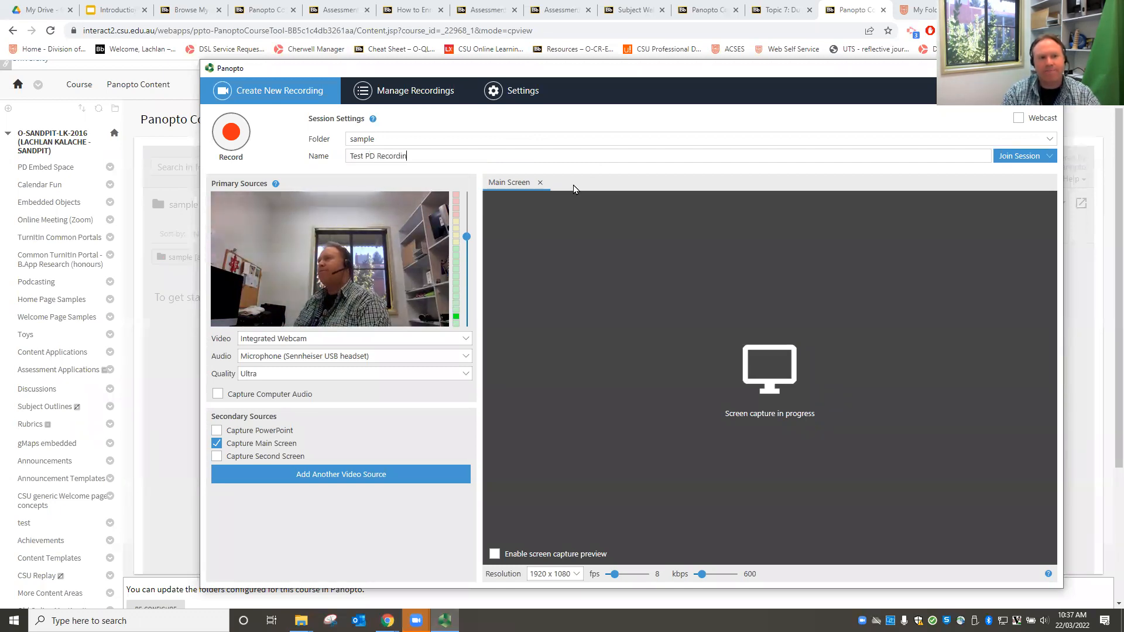
pyautogui.write('g P')
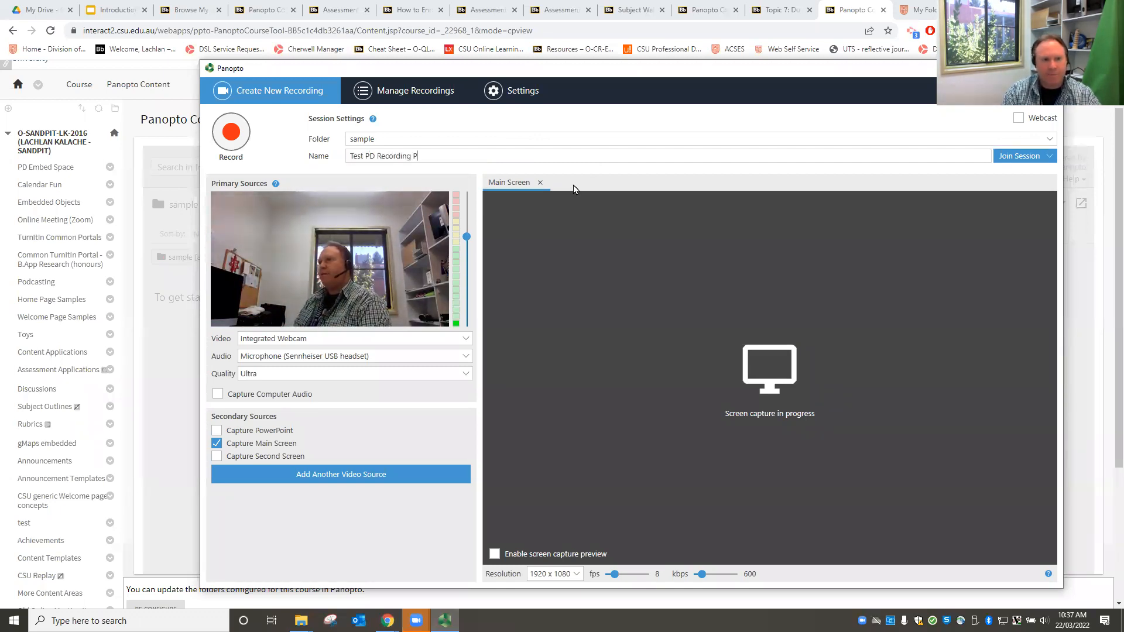
pyautogui.write('anopto PD')
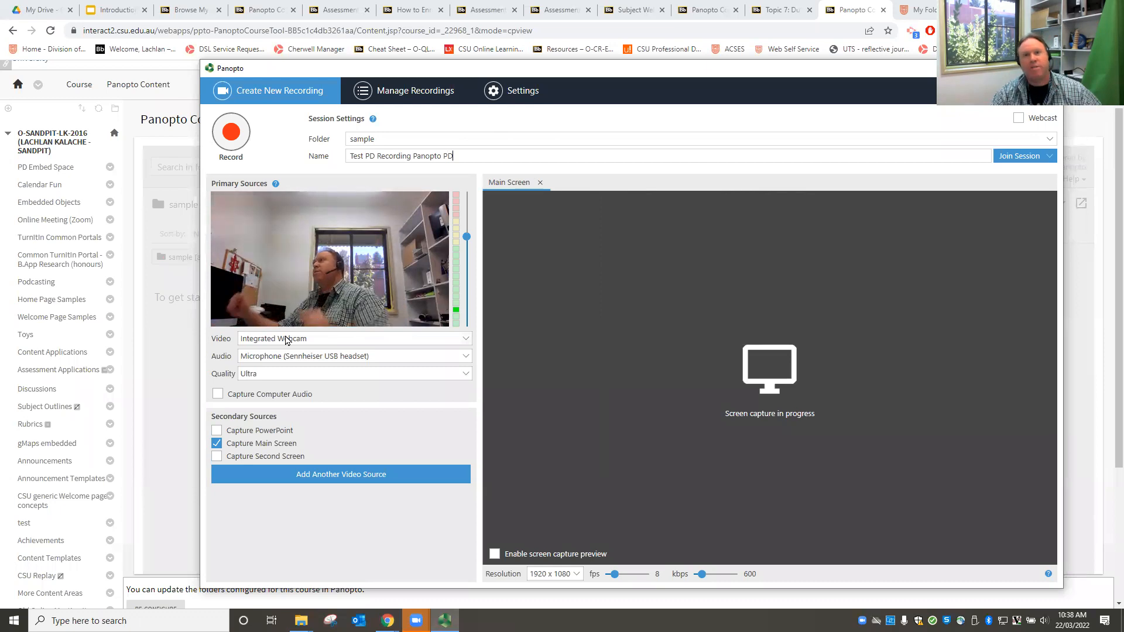
# Set the primary sources to no video, the Sennheiser USB headset microphone for audio, and Ultra quality.
pyautogui.click(466, 340)
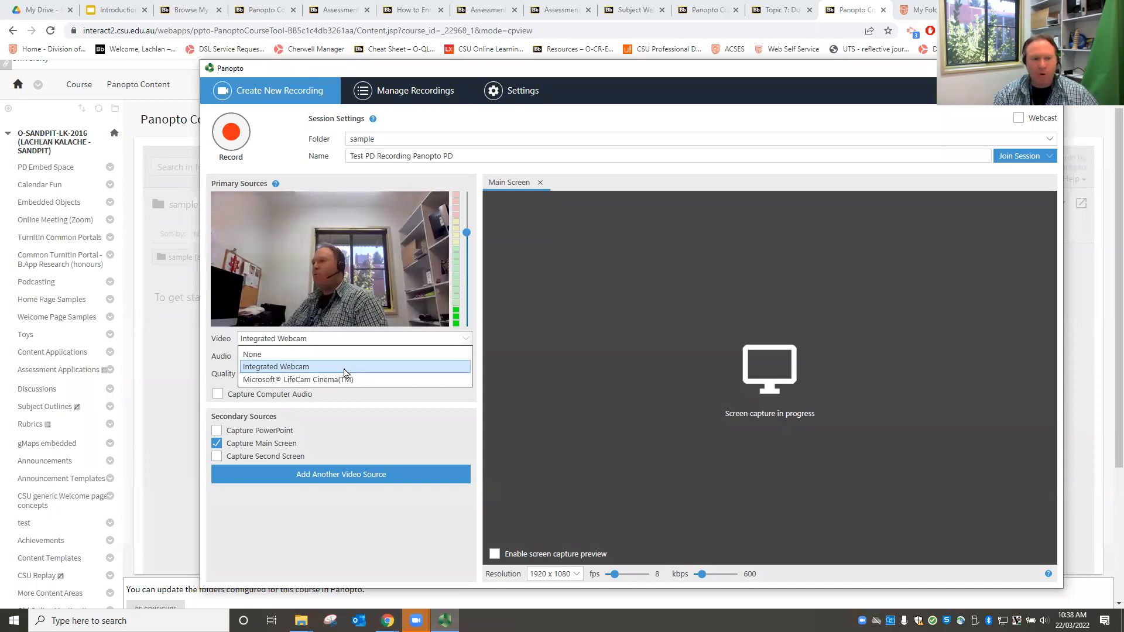
pyautogui.click(305, 359)
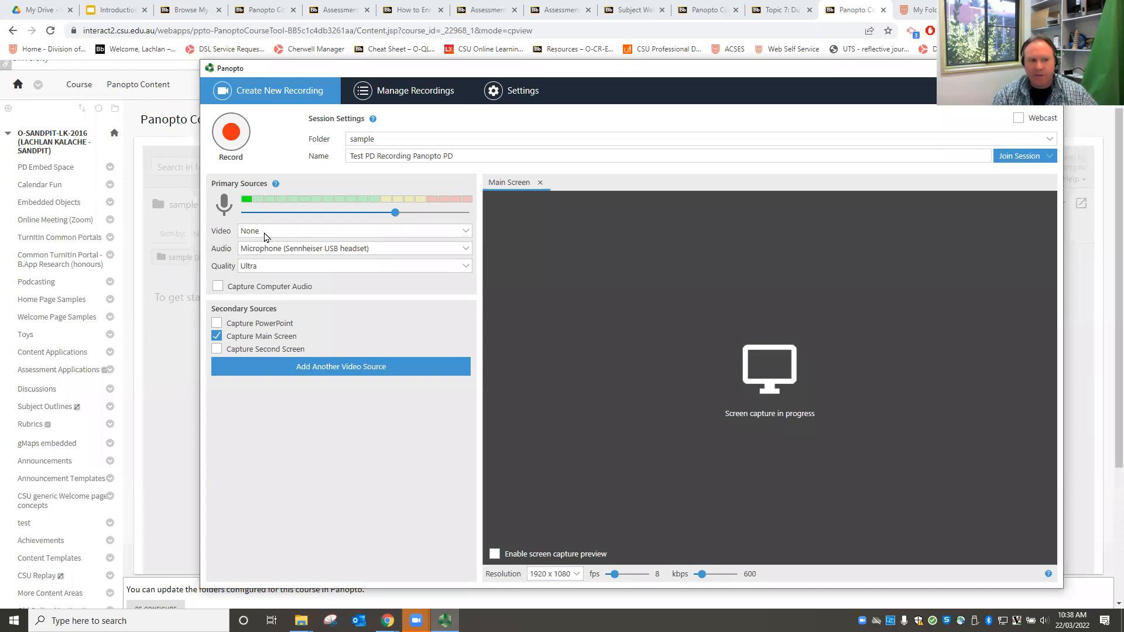
pyautogui.click(466, 250)
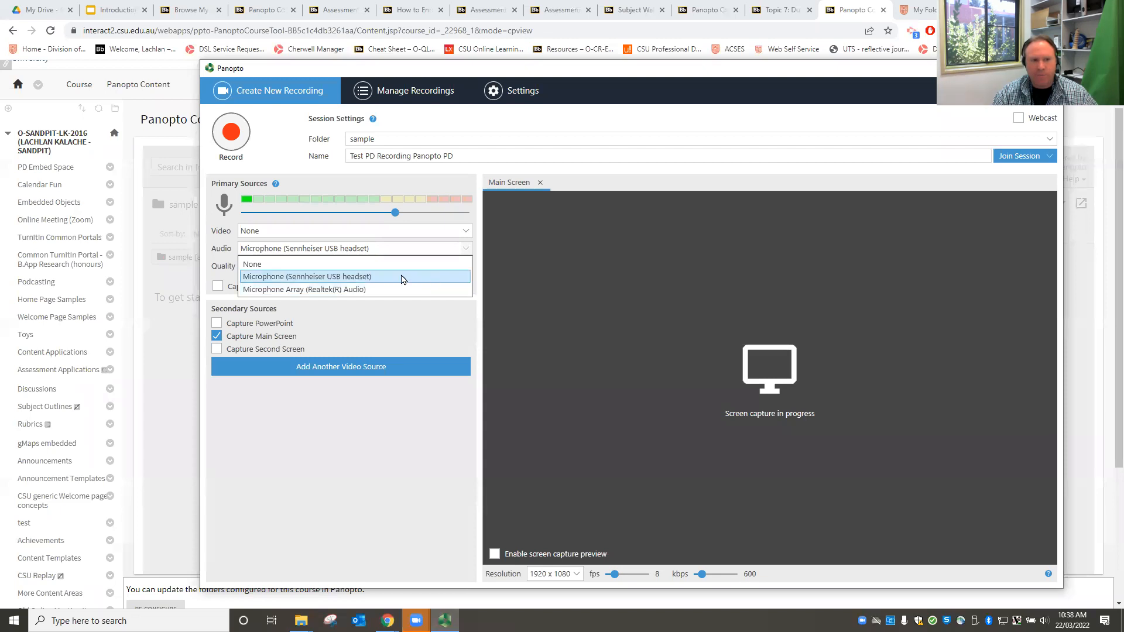
pyautogui.click(367, 277)
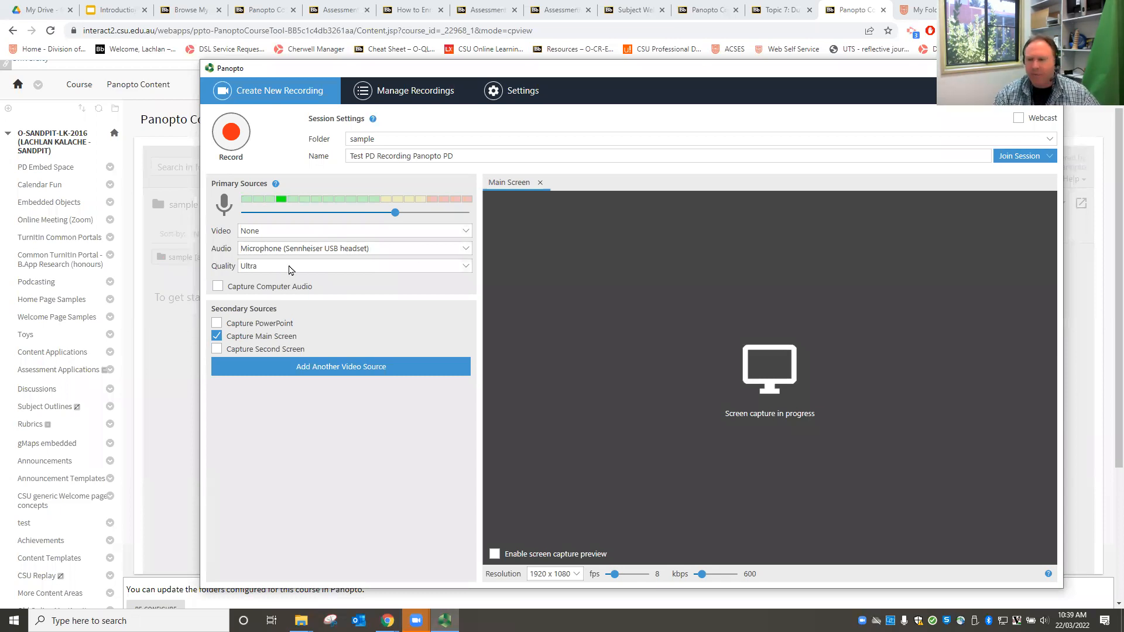
pyautogui.click(466, 267)
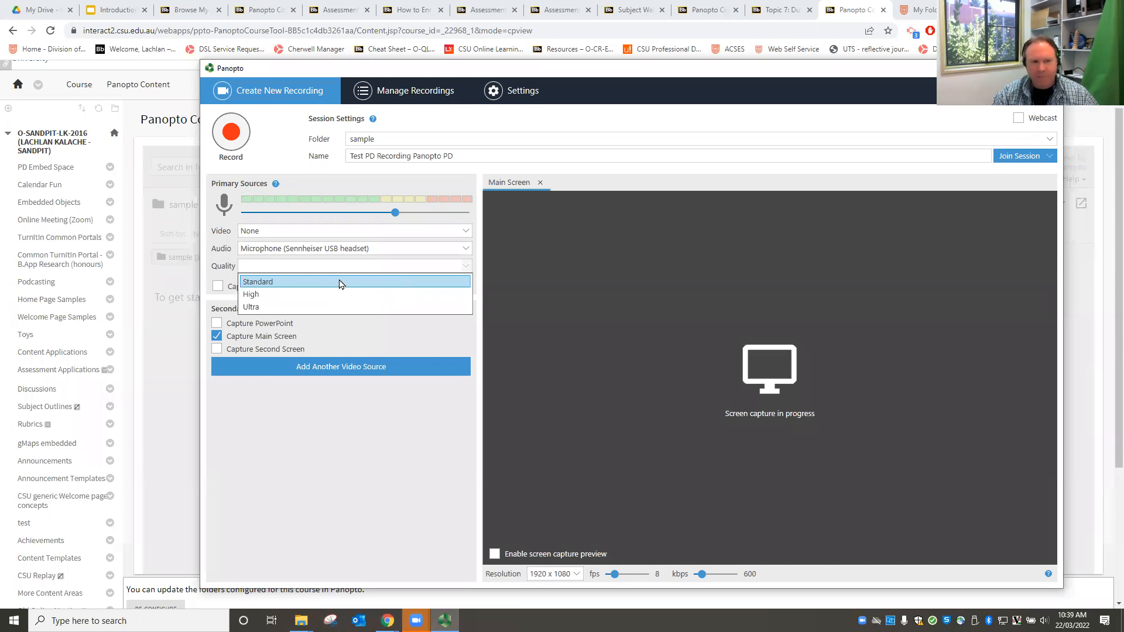
pyautogui.click(303, 308)
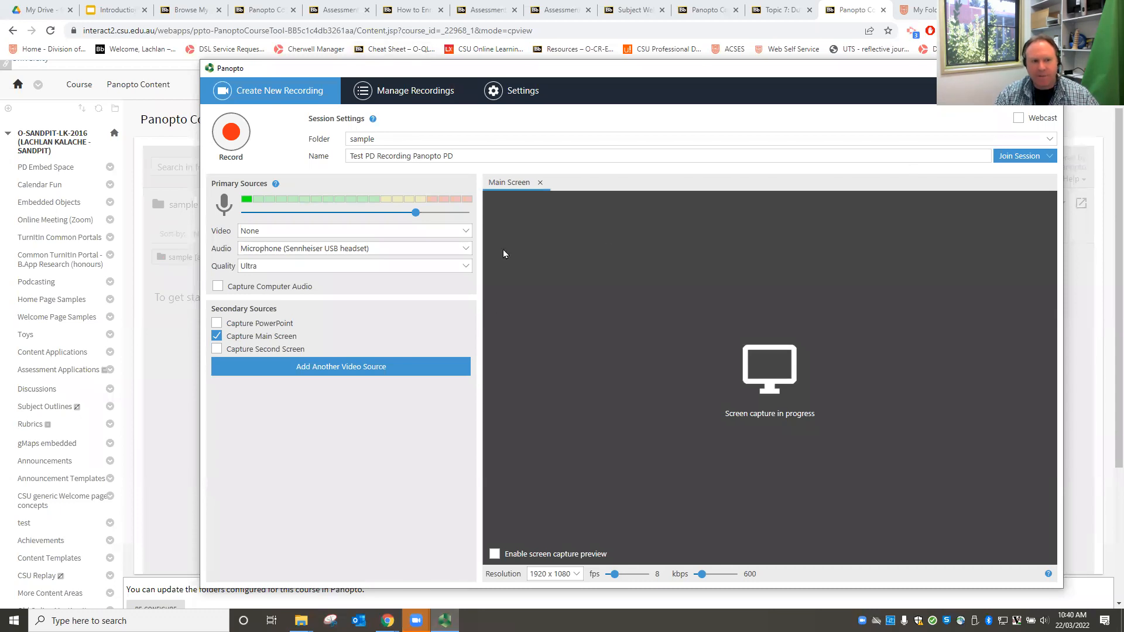
# Check the main screen's capture preview, turn the preview off again, and reposition the recorder window.
pyautogui.click(495, 554)
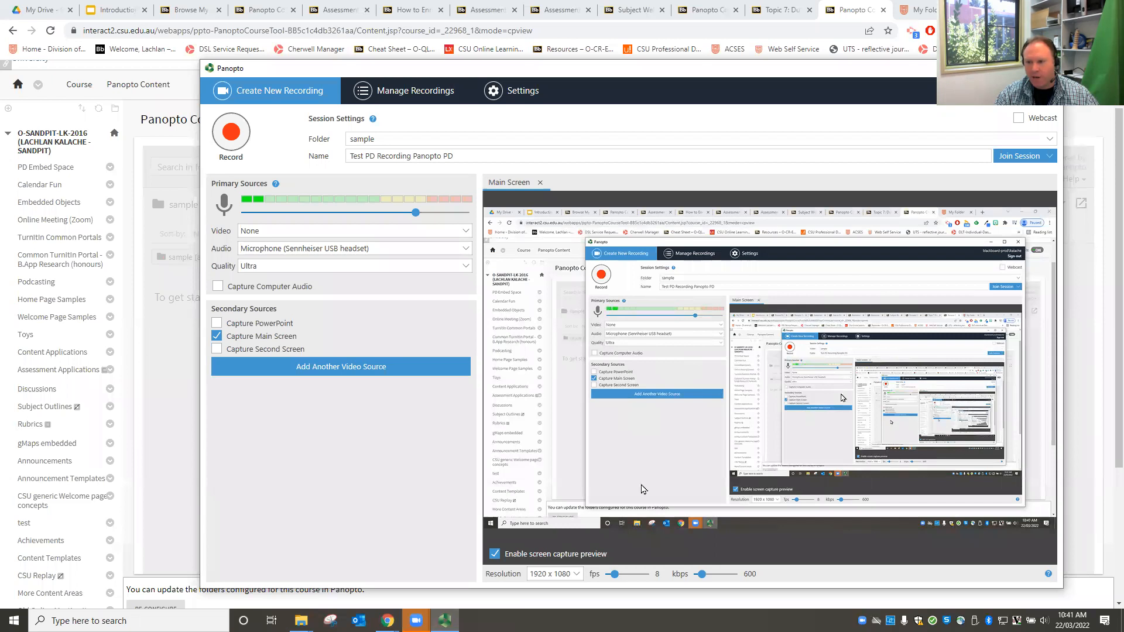
pyautogui.click(496, 556)
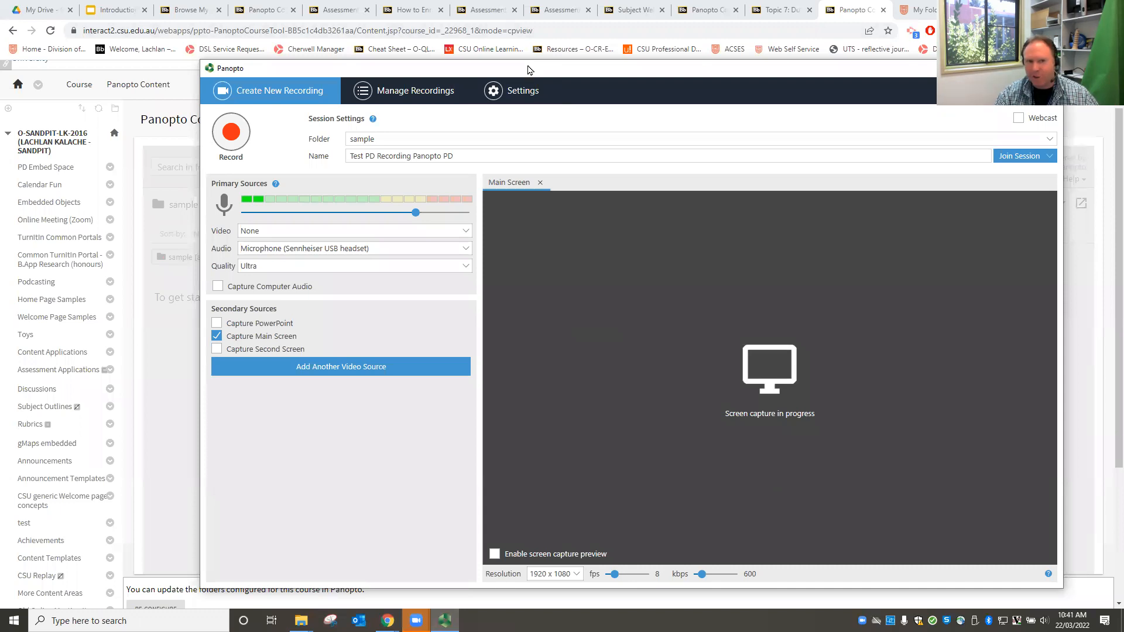
pyautogui.moveTo(528, 67); pyautogui.dragTo(494, 48)
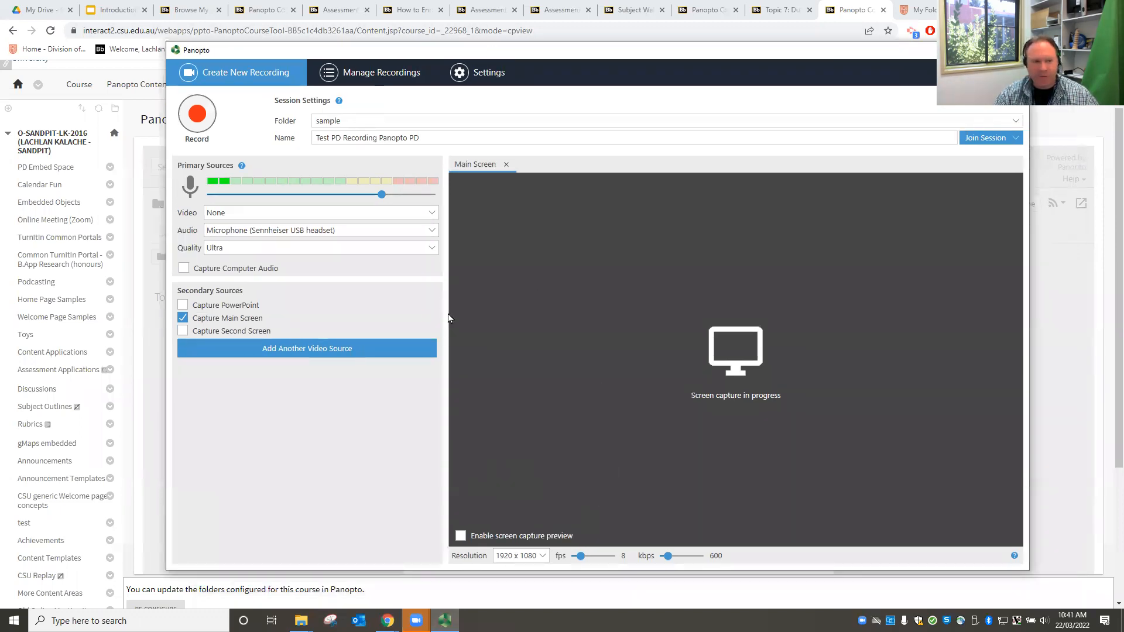
# Switch the secondary source to the second screen, preview it, and return to capturing only the main screen.
pyautogui.click(183, 319)
pyautogui.click(183, 331)
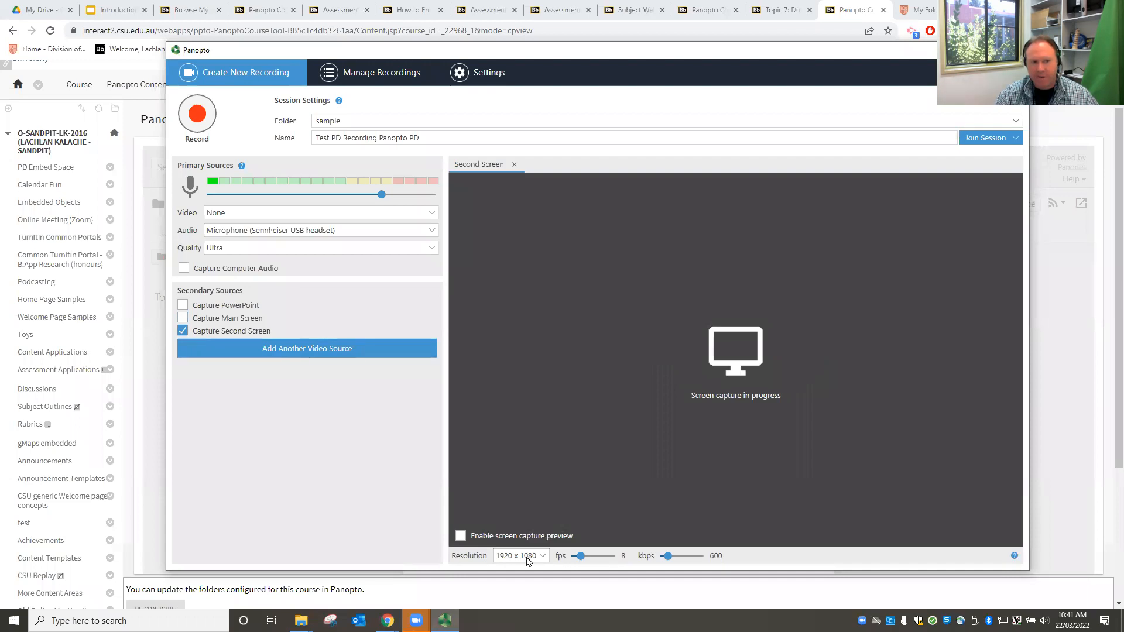
pyautogui.click(461, 537)
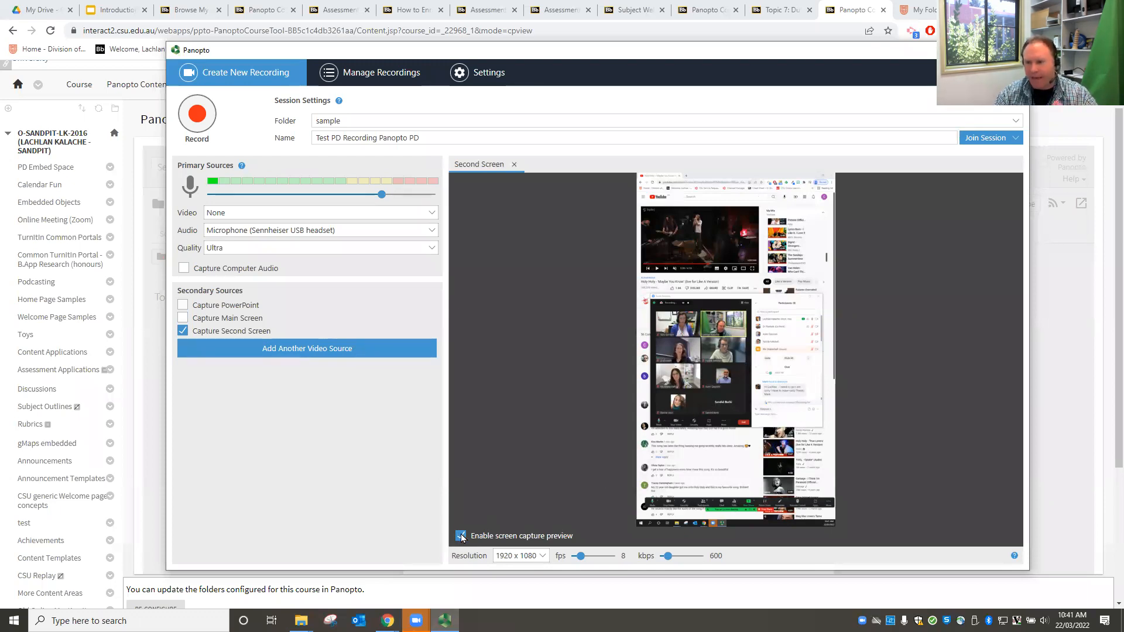
pyautogui.click(183, 331)
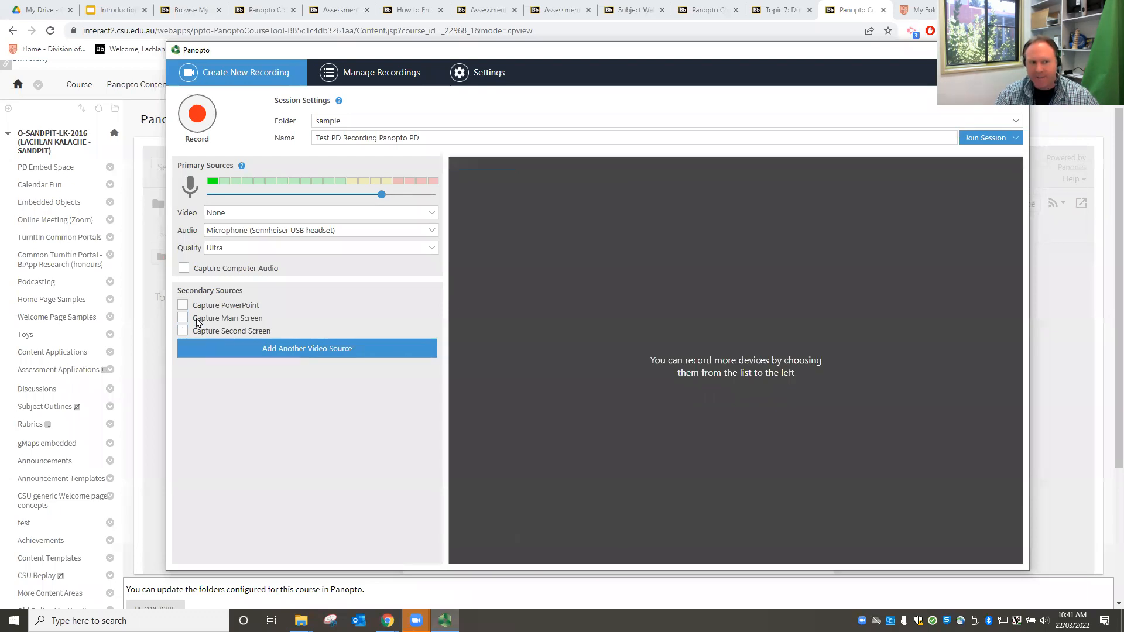
pyautogui.click(183, 318)
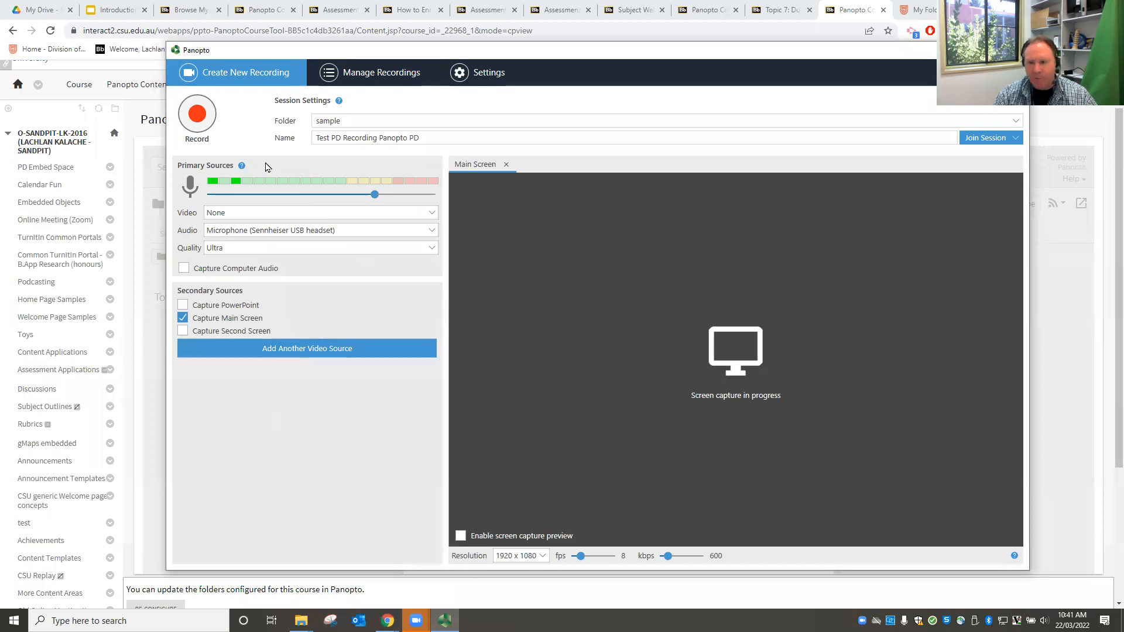
# Start recording and show the Topic 7 lecture page, followed by the Professional Legal Conduct Panopto content page.
pyautogui.click(195, 113)
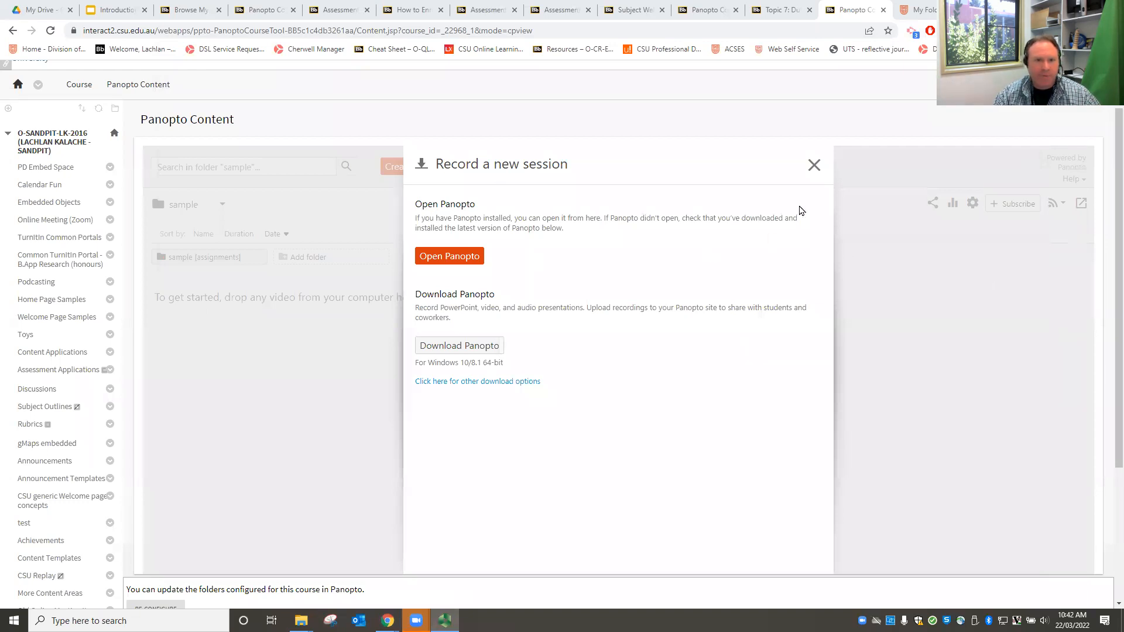
pyautogui.click(781, 10)
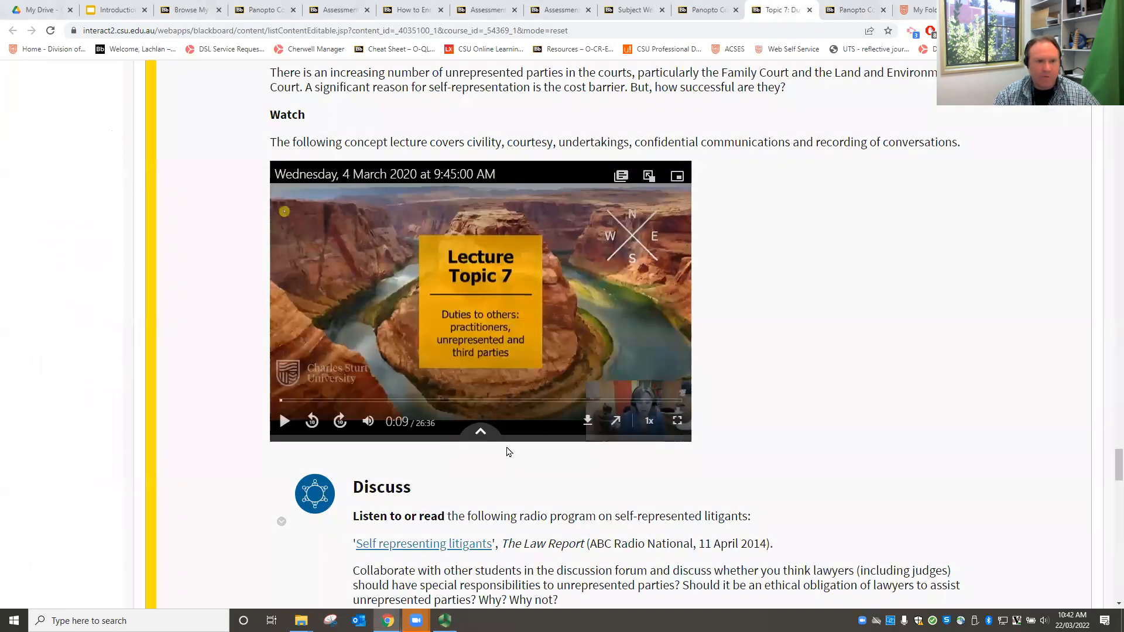
pyautogui.scroll(10, 806, 450)
pyautogui.scroll(-8, 807, 450)
pyautogui.scroll(-4, 806, 451)
pyautogui.scroll(2, 806, 451)
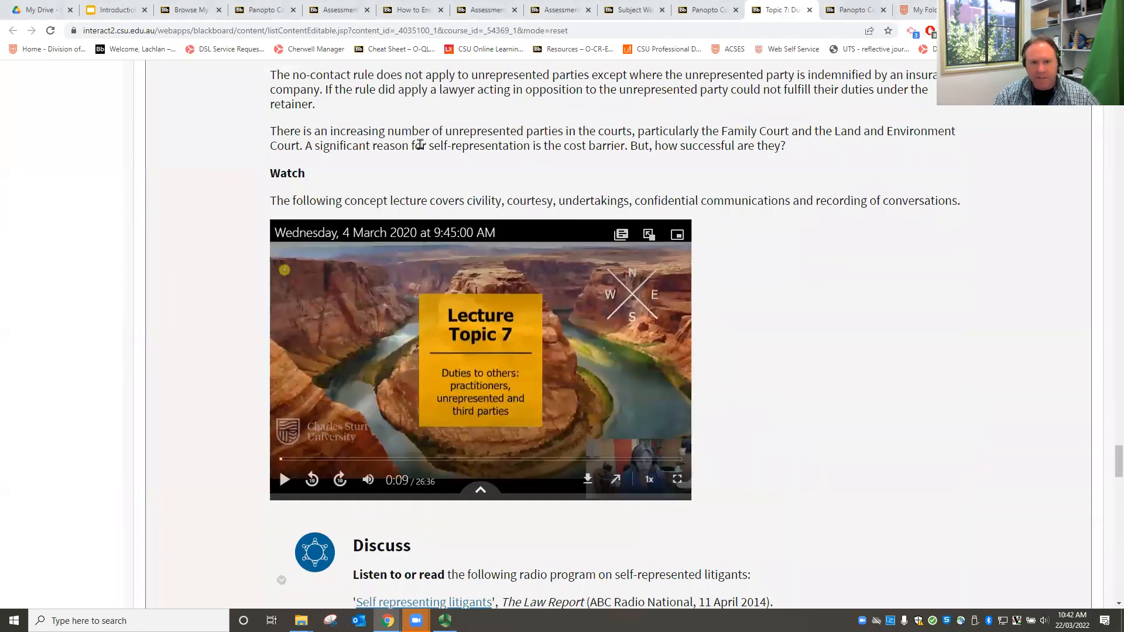
pyautogui.scroll(2, 746, 349)
pyautogui.scroll(-2, 746, 349)
pyautogui.click(717, 11)
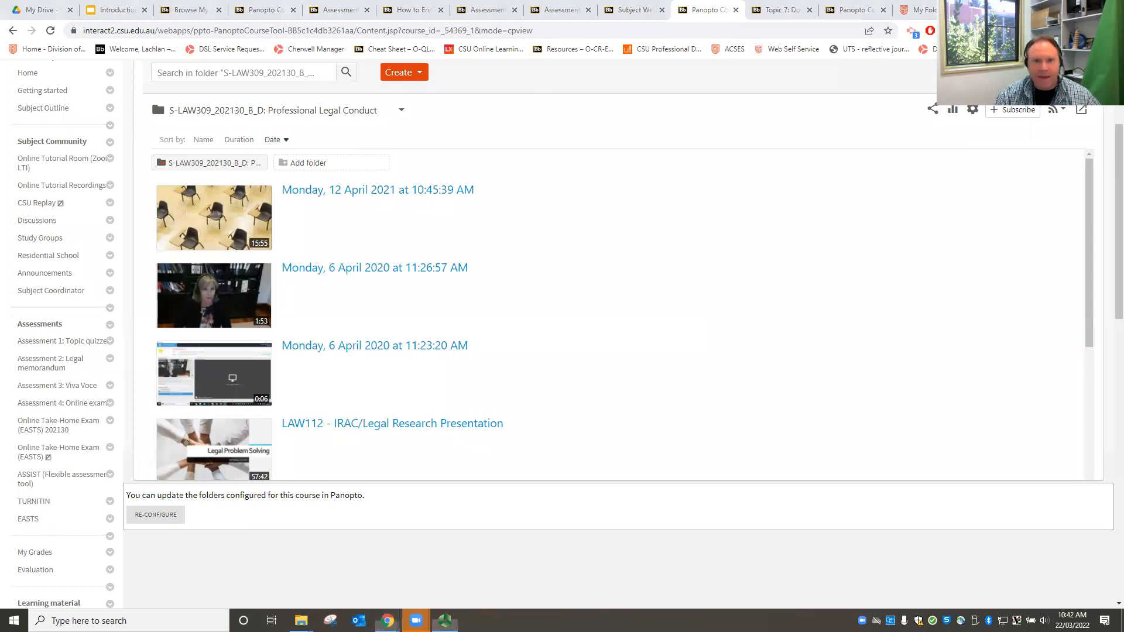
# Bring back the Panopto recorder, stop the recording, and finish the session without a description.
pyautogui.click(445, 621)
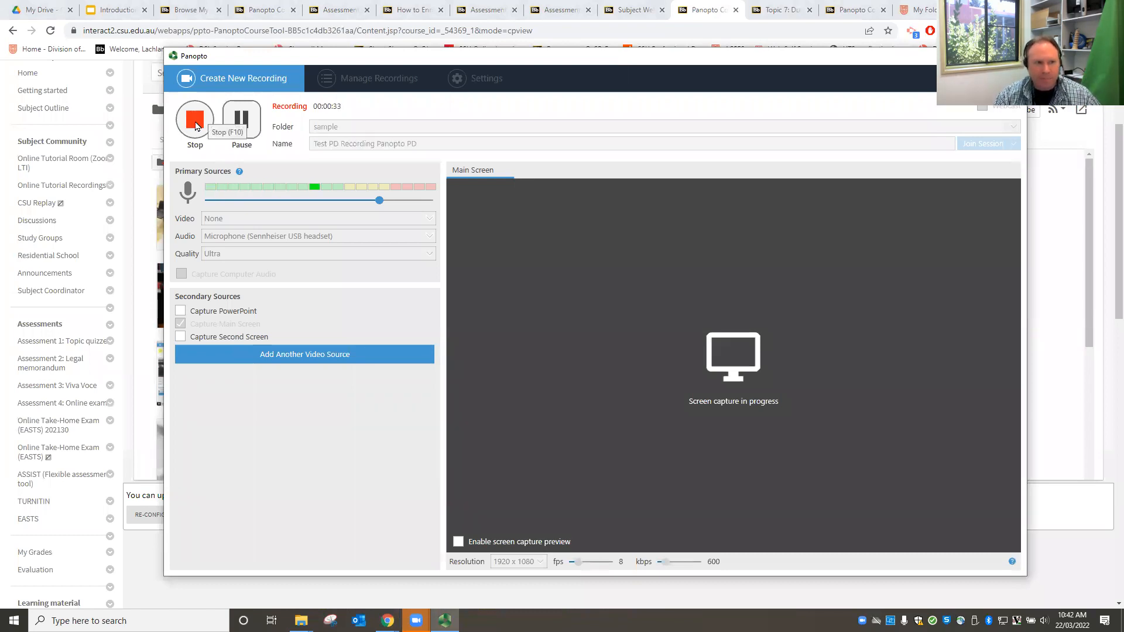
pyautogui.click(198, 119)
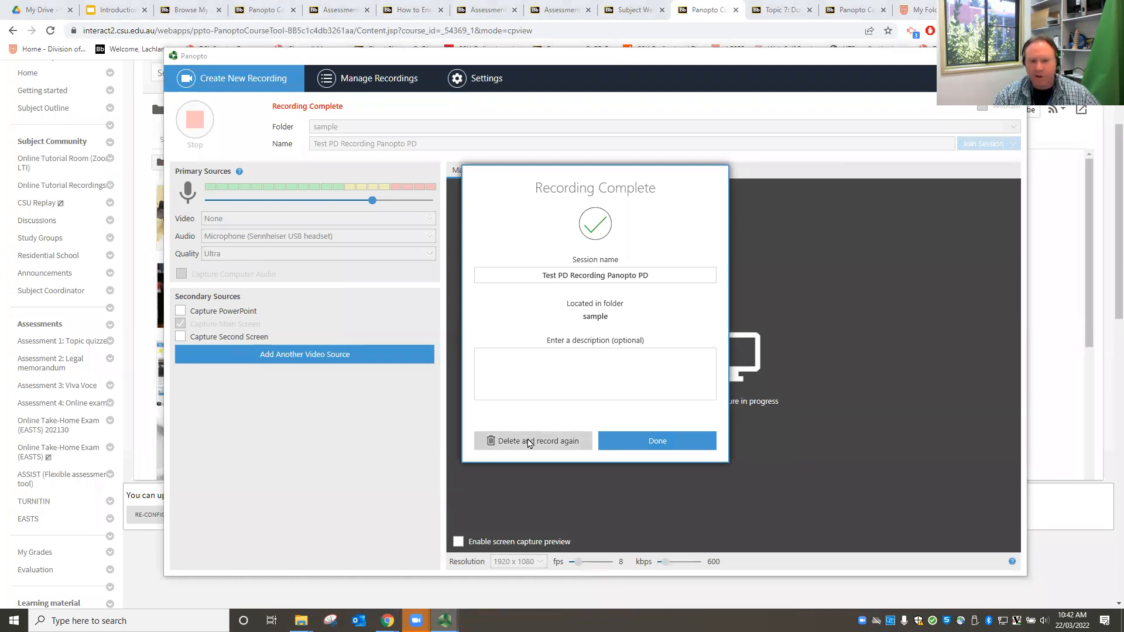
pyautogui.click(683, 442)
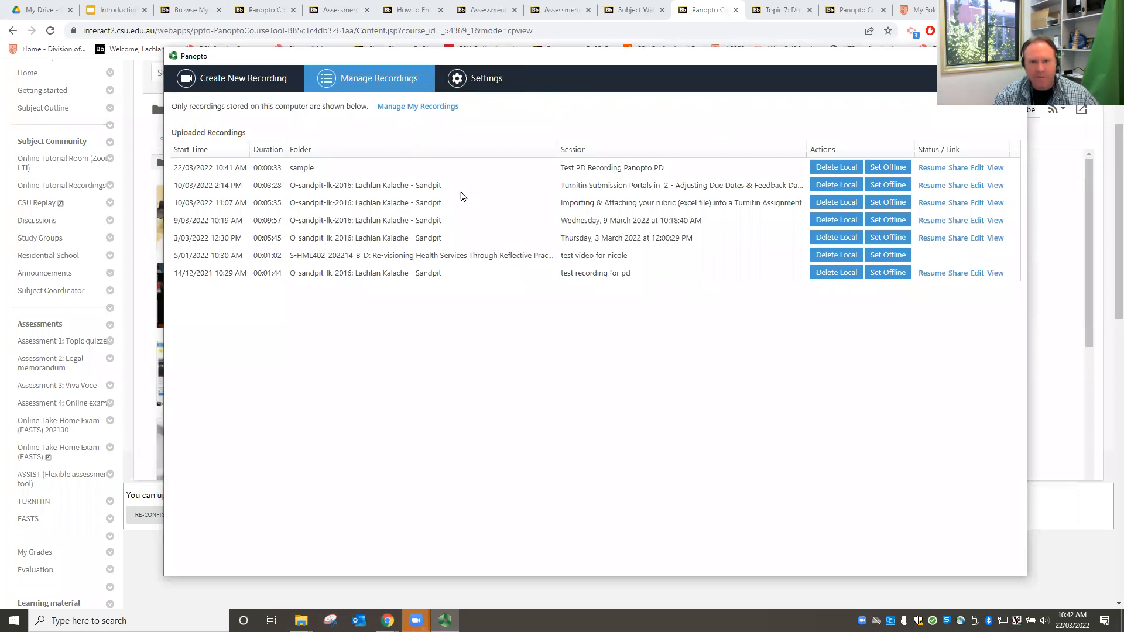
# Return the recorder to its new-recording view, minimise it, and open the sample folder in the sandpit's Panopto content.
pyautogui.click(221, 81)
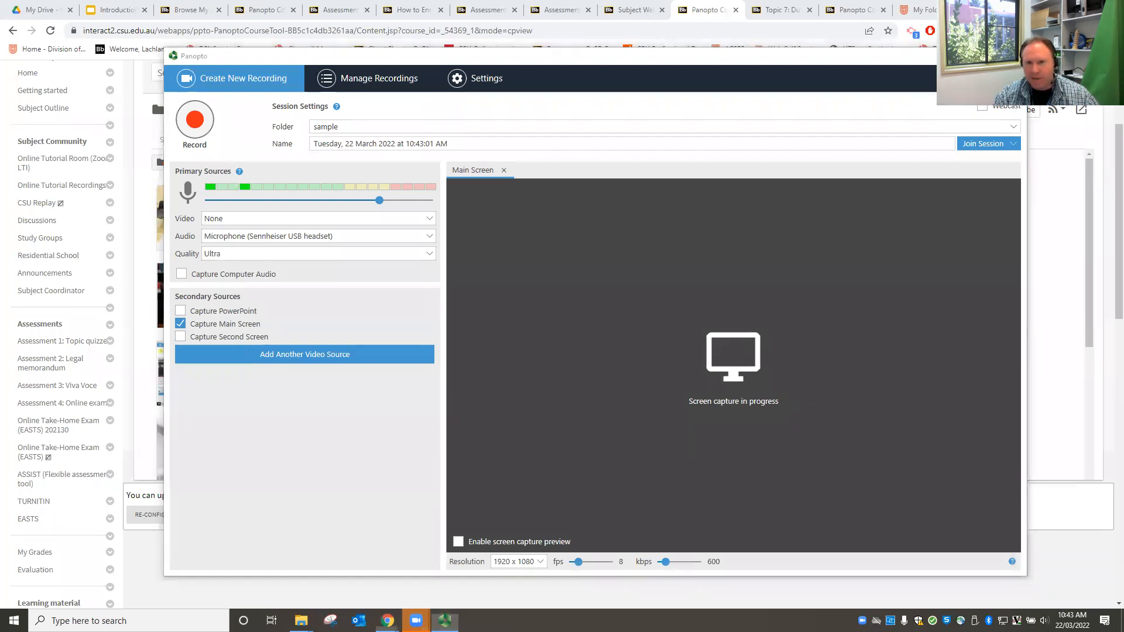
pyautogui.click(961, 57)
pyautogui.scroll(3, 963, 258)
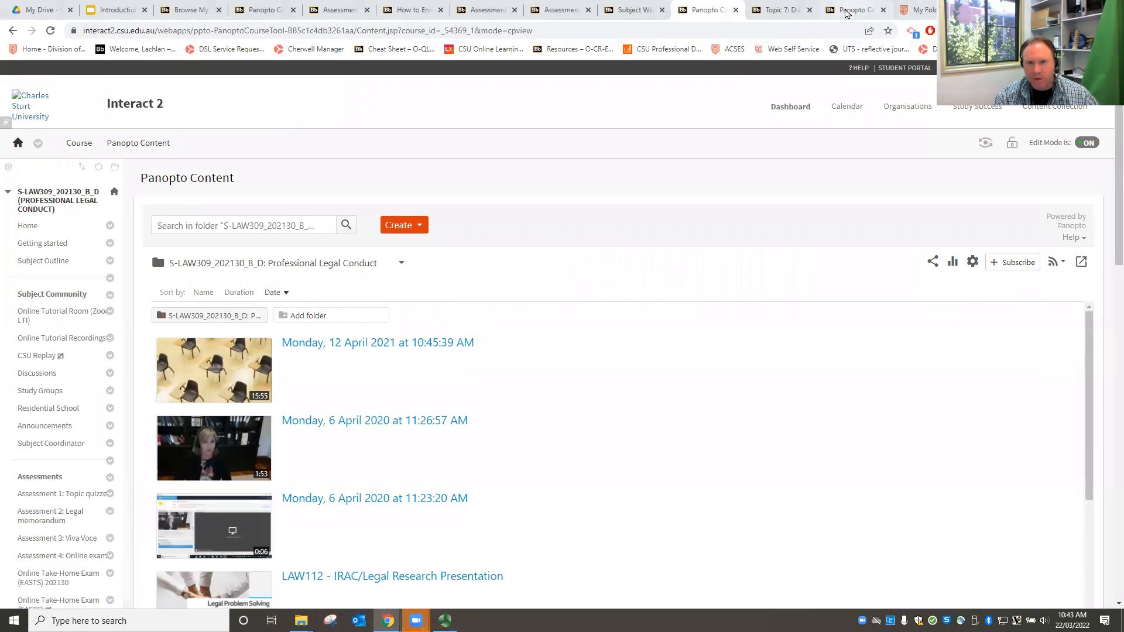
pyautogui.click(847, 11)
pyautogui.click(814, 165)
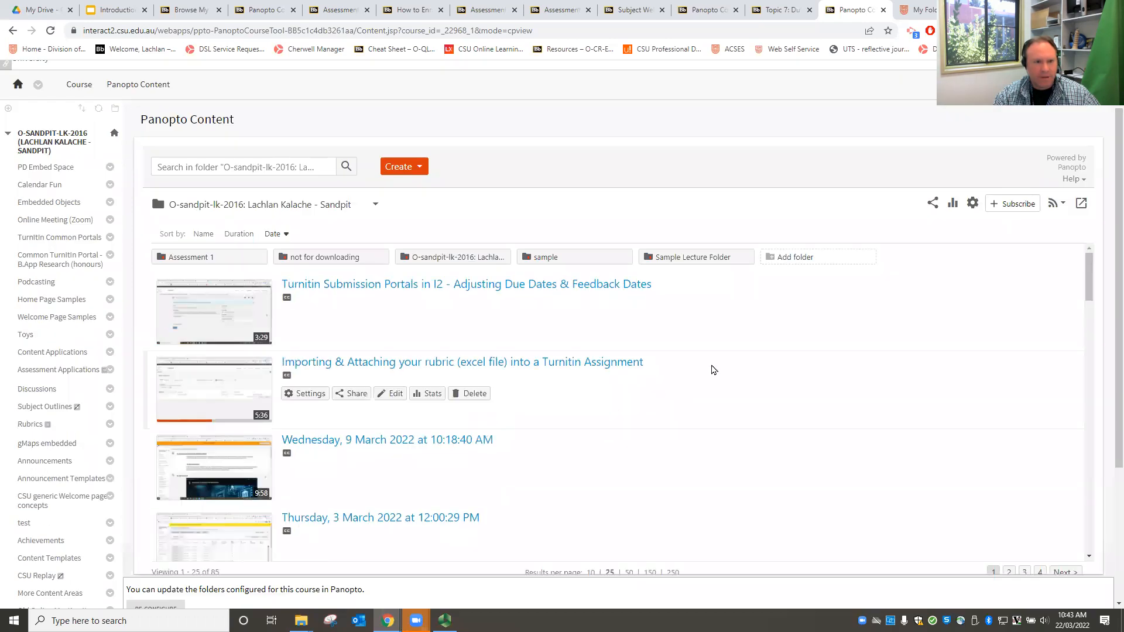
pyautogui.scroll(1, 911, 335)
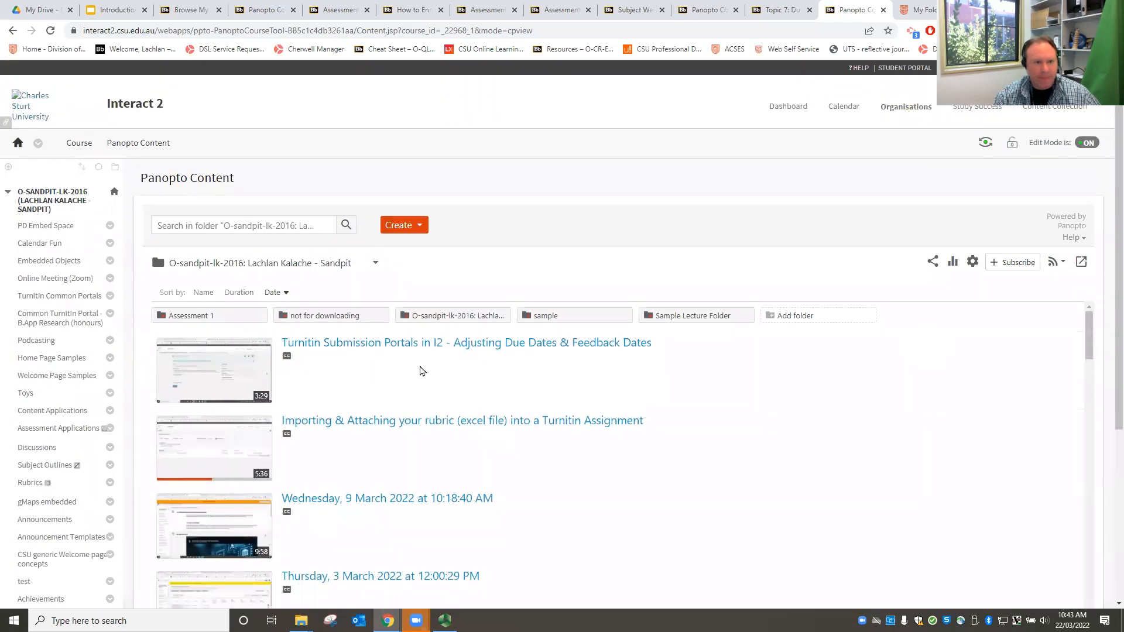
pyautogui.click(600, 318)
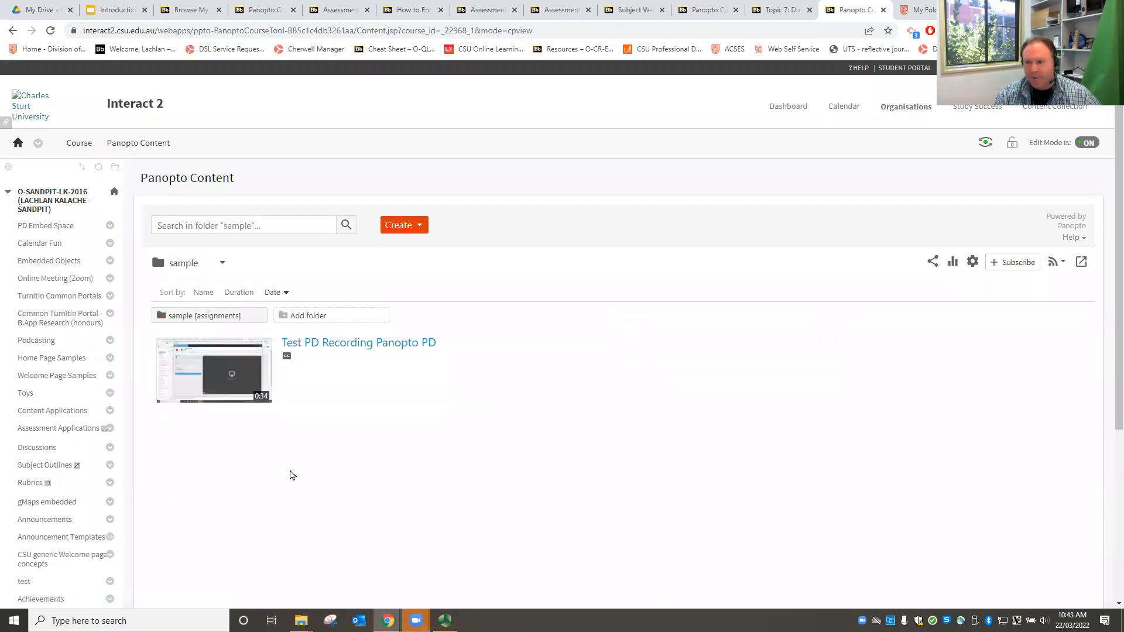
# View the Test PD Recording Panopto PD video, then return to the sample folder.
pyautogui.moveTo(282, 381)
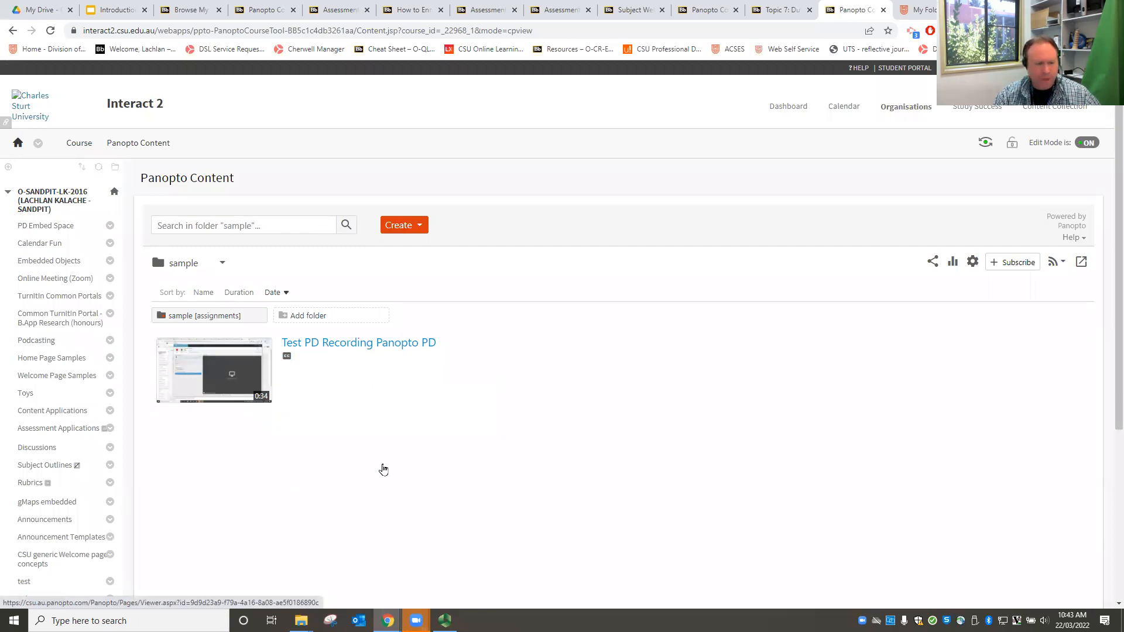
pyautogui.click(220, 375)
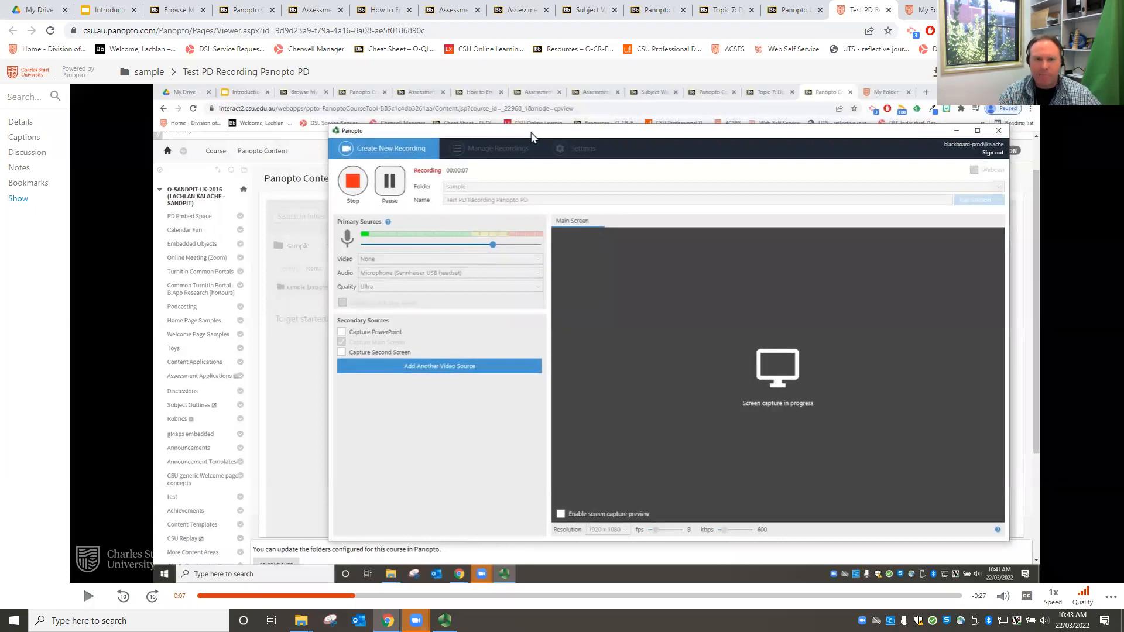
pyautogui.click(796, 11)
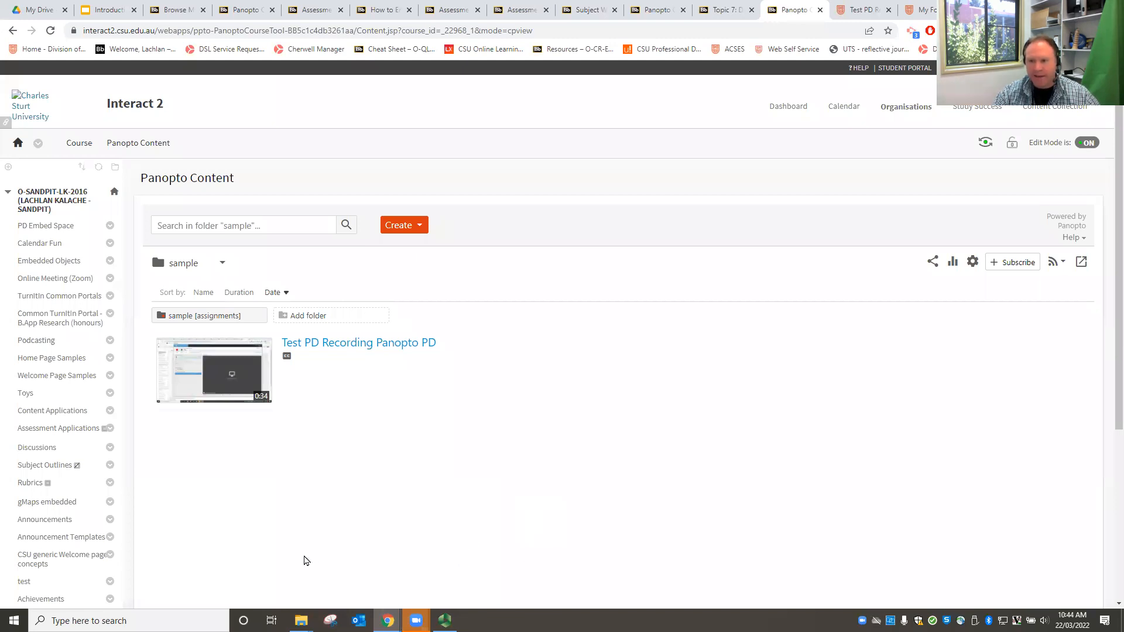
# Open the recording in the Panopto editor and cut the silent sections at about 0:26–0:27.5 and 0:00.6–0:02.4.
pyautogui.moveTo(209, 363)
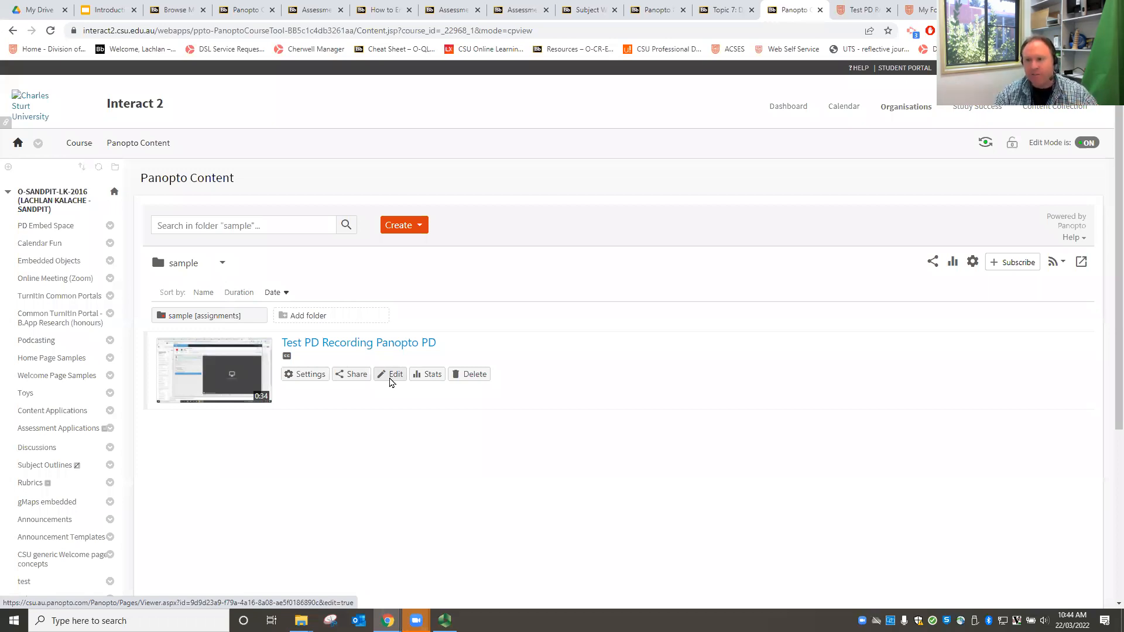
pyautogui.click(391, 378)
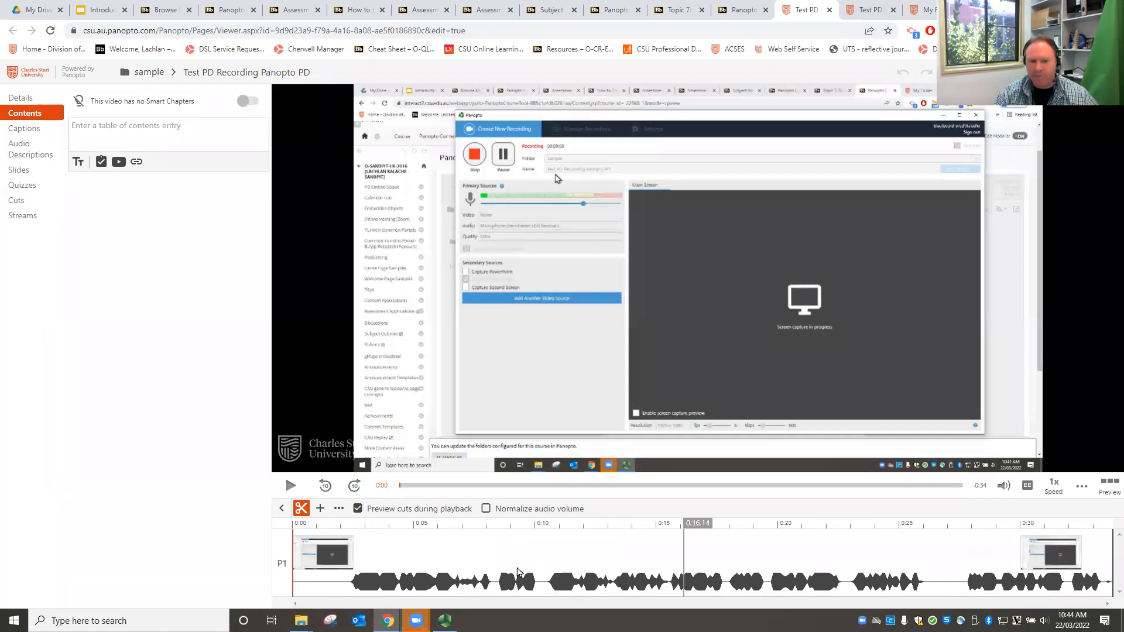
pyautogui.moveTo(929, 582); pyautogui.dragTo(962, 582)
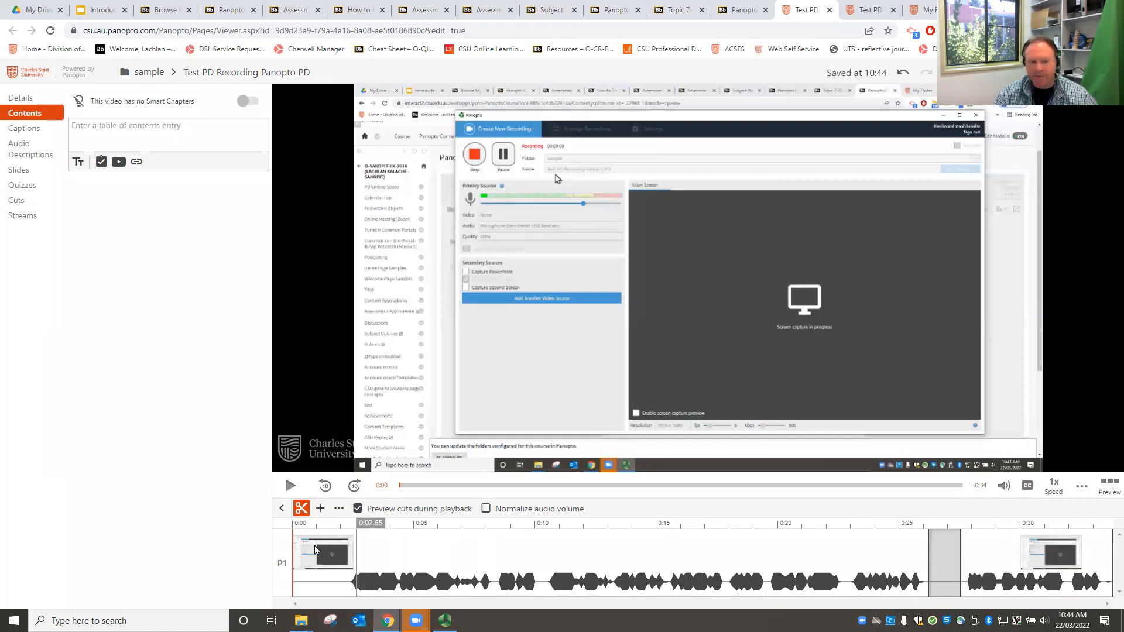
pyautogui.moveTo(312, 582); pyautogui.dragTo(350, 583)
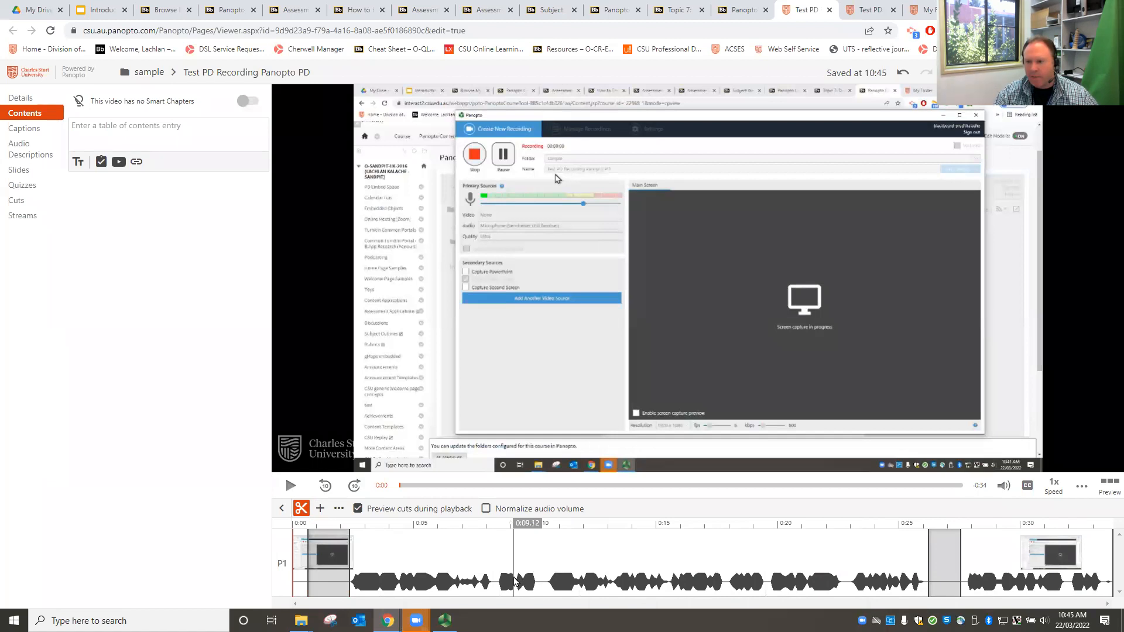
# Play the edited recording from about 0:10 and pause it at about 0:14.
pyautogui.click(543, 590)
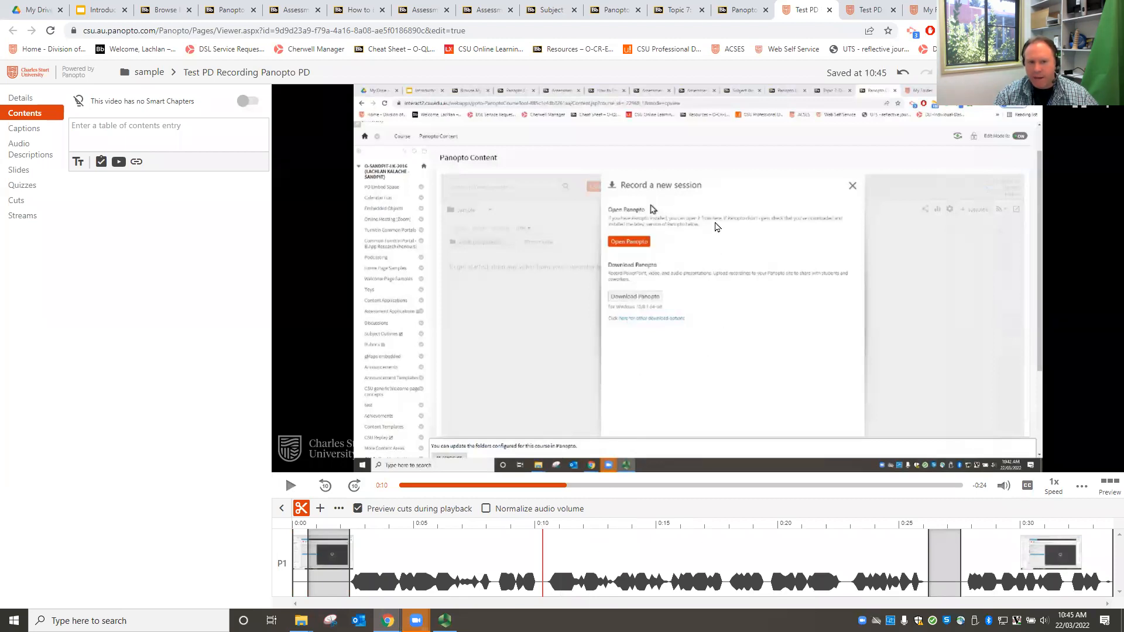
pyautogui.click(292, 484)
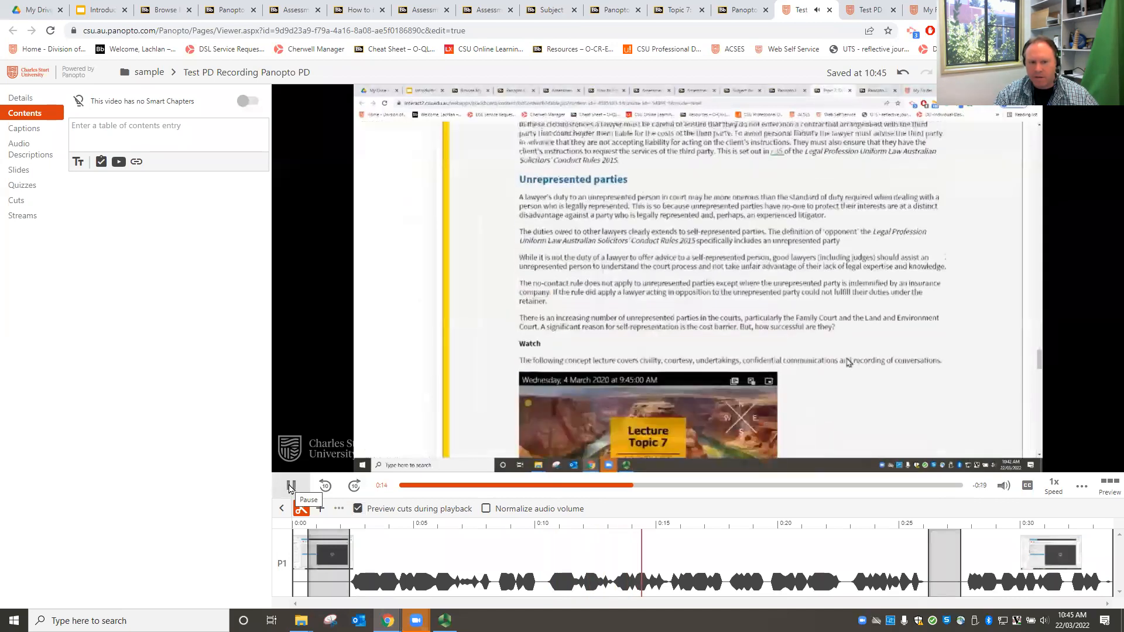
pyautogui.click(291, 487)
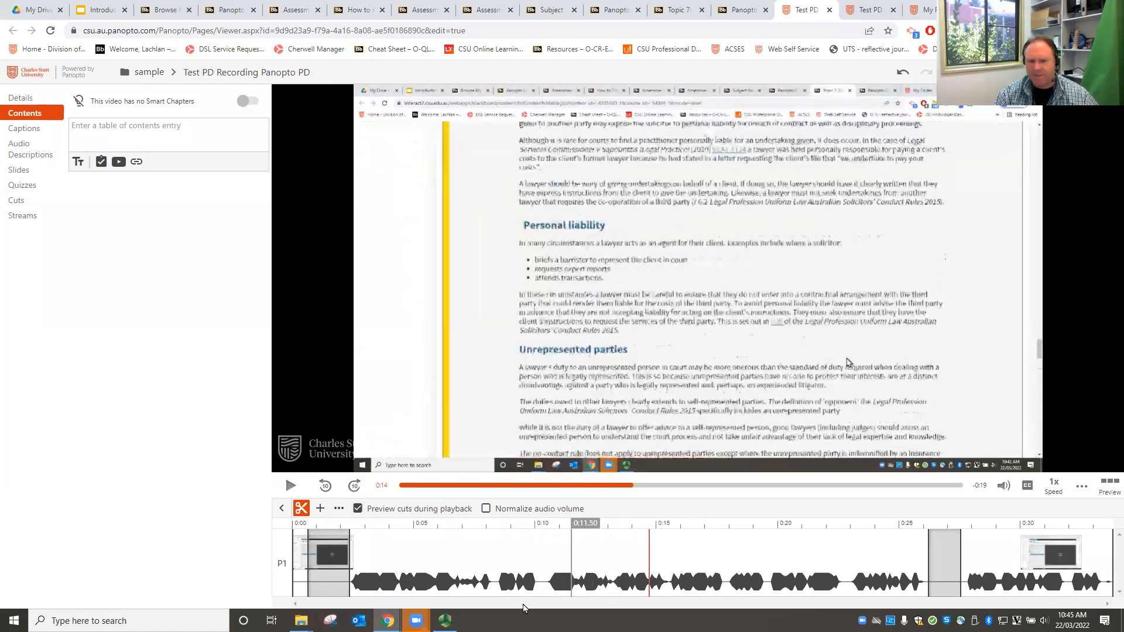
# Cut the section of the recording from about 0:10 to 0:15 and apply the edits.
pyautogui.moveTo(539, 584); pyautogui.dragTo(658, 589)
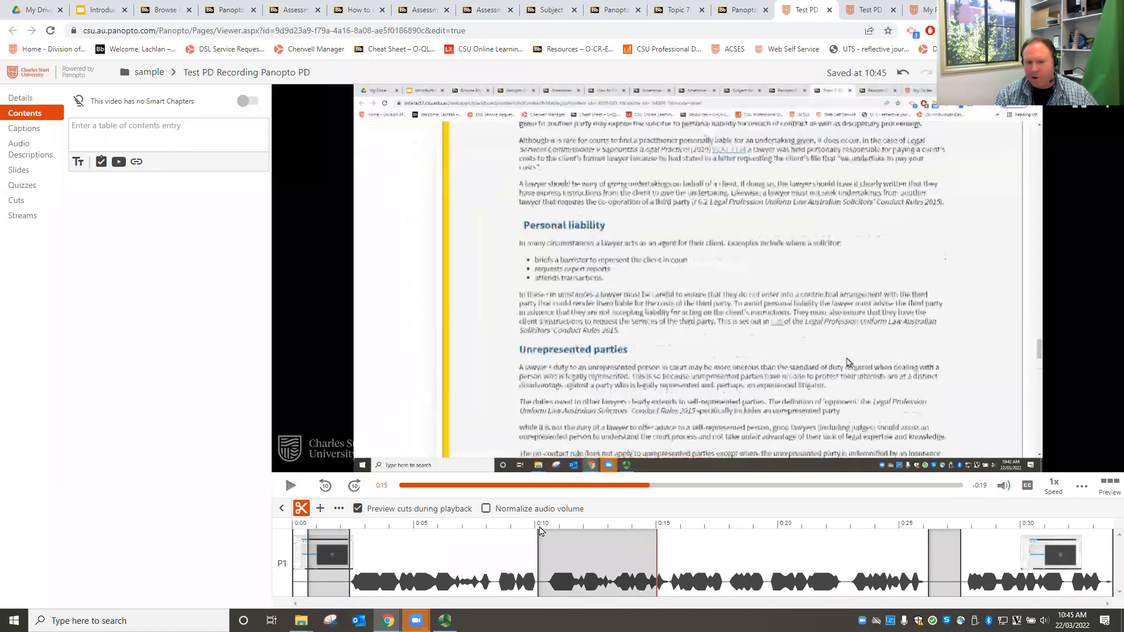
pyautogui.click(302, 509)
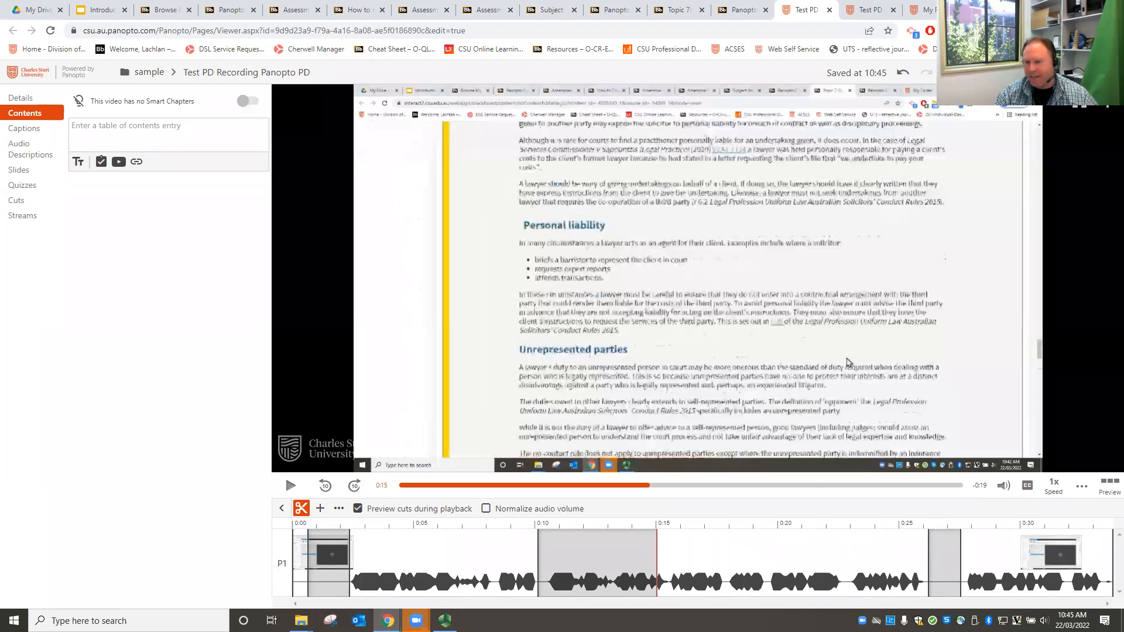
pyautogui.click(990, 73)
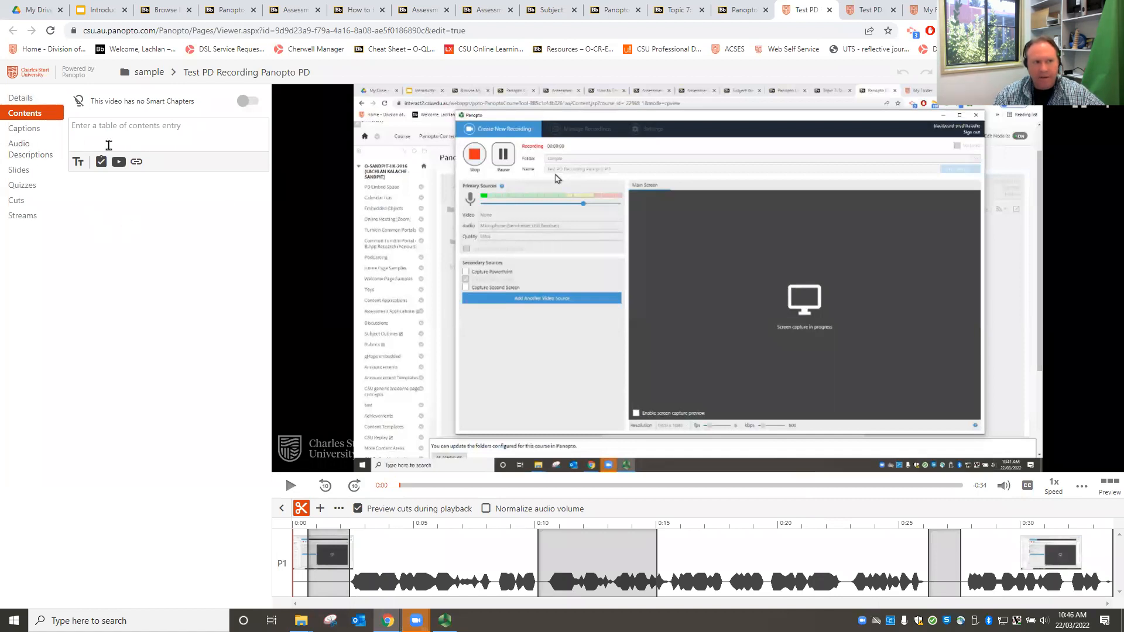
# View the recording's title and description details, then return to its table of contents.
pyautogui.click(26, 98)
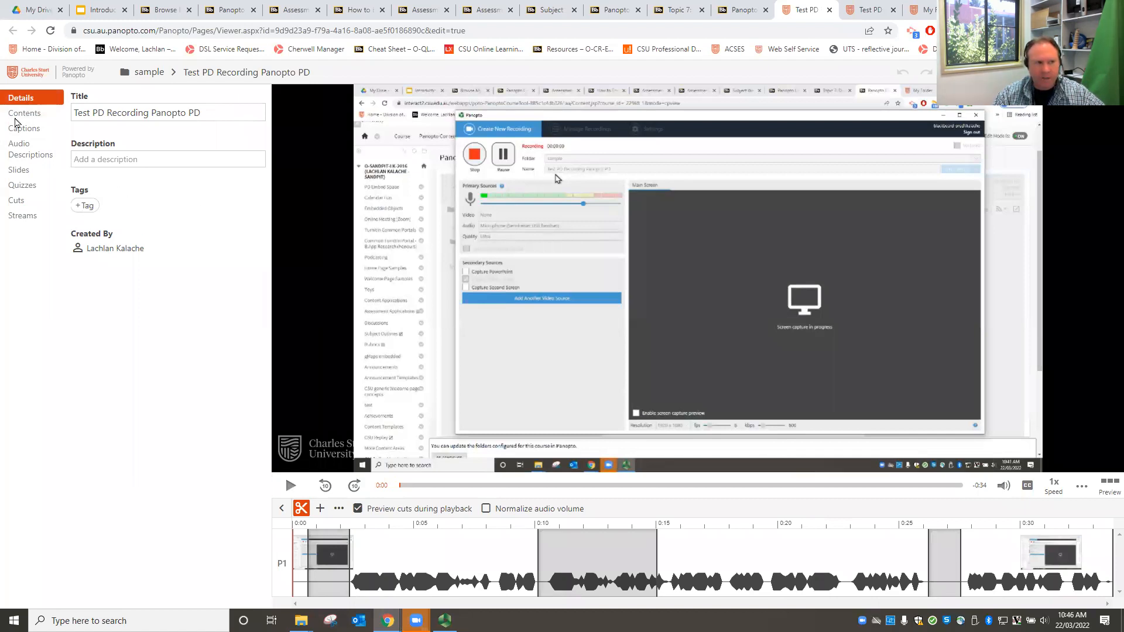
pyautogui.click(18, 115)
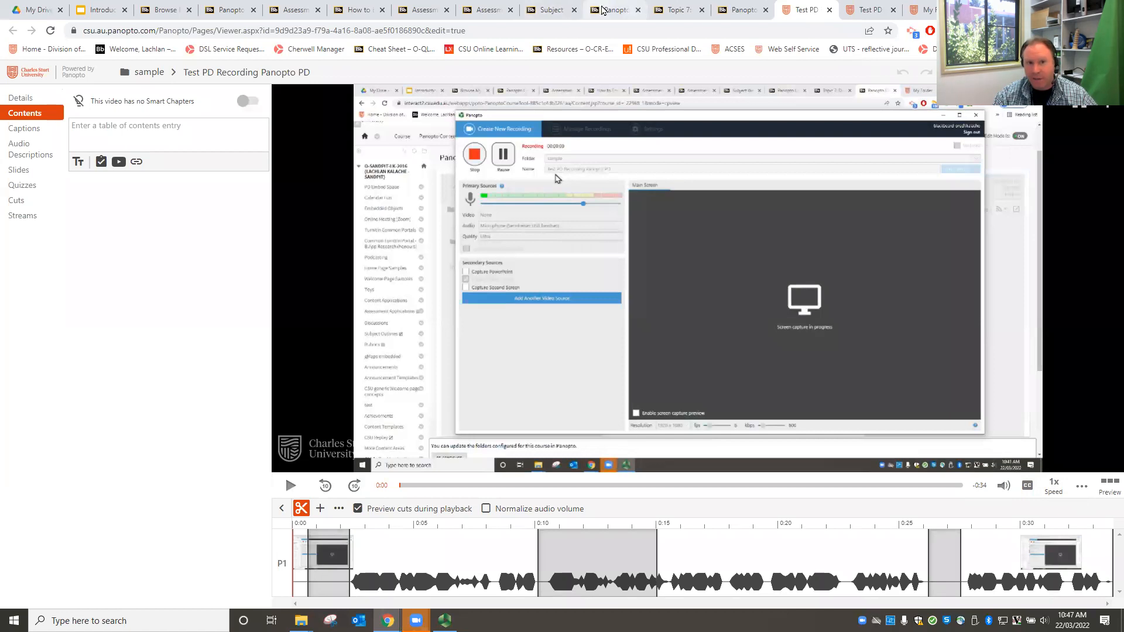
# Find the ITC174 Subject Welcome page among the open pages and look through it to the embedded welcome video.
pyautogui.click(604, 12)
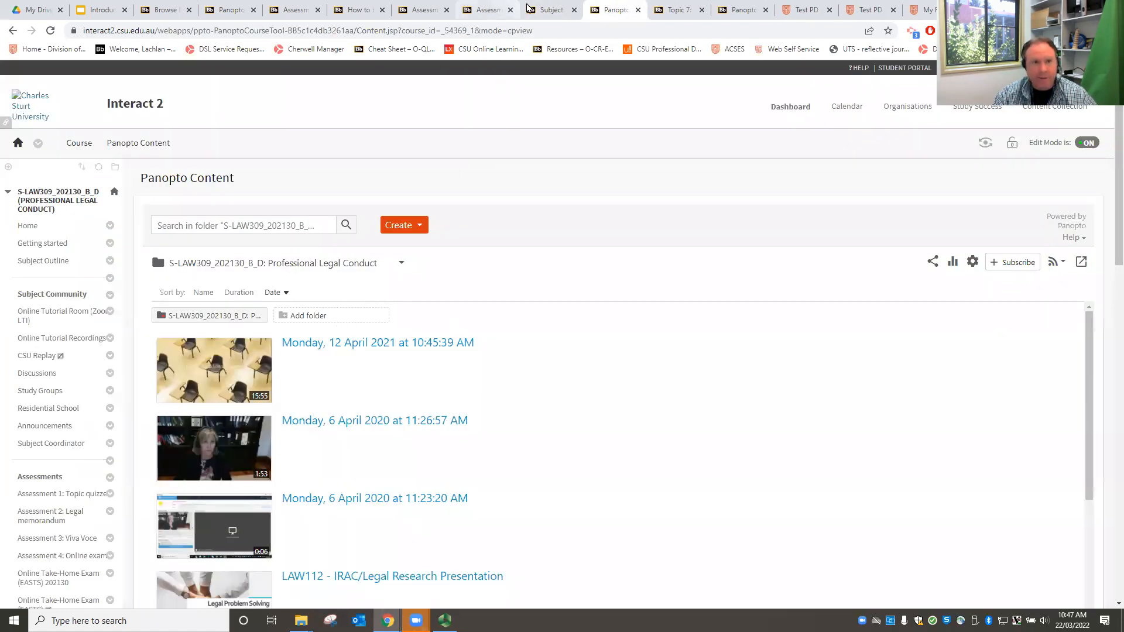
pyautogui.click(529, 8)
pyautogui.click(463, 8)
pyautogui.click(539, 9)
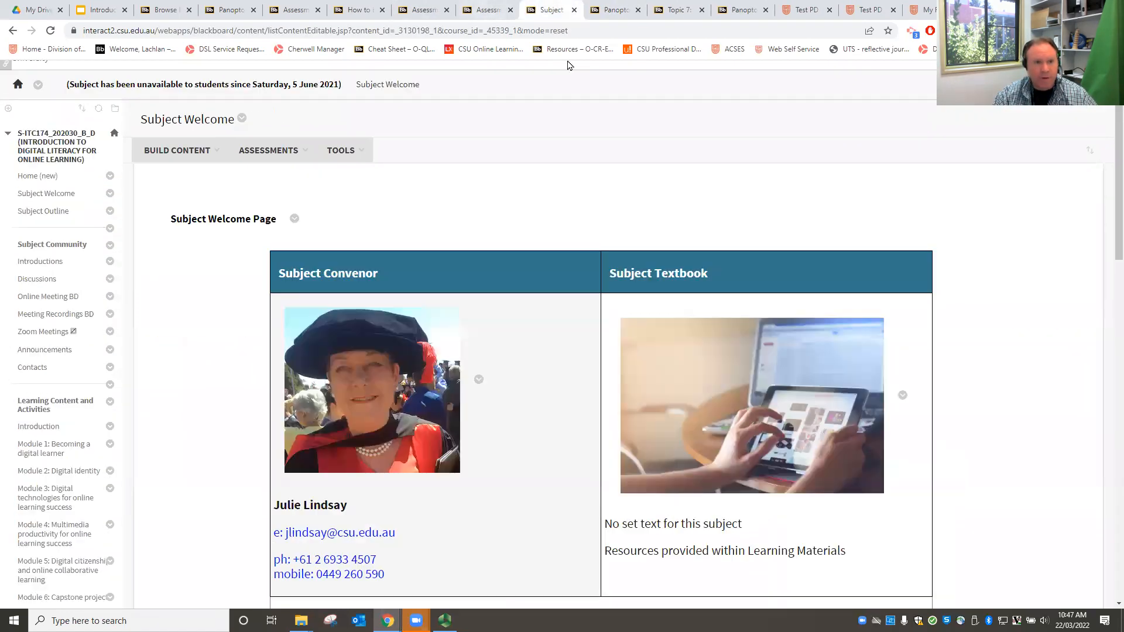
pyautogui.scroll(-1, 831, 440)
pyautogui.scroll(-15, 831, 440)
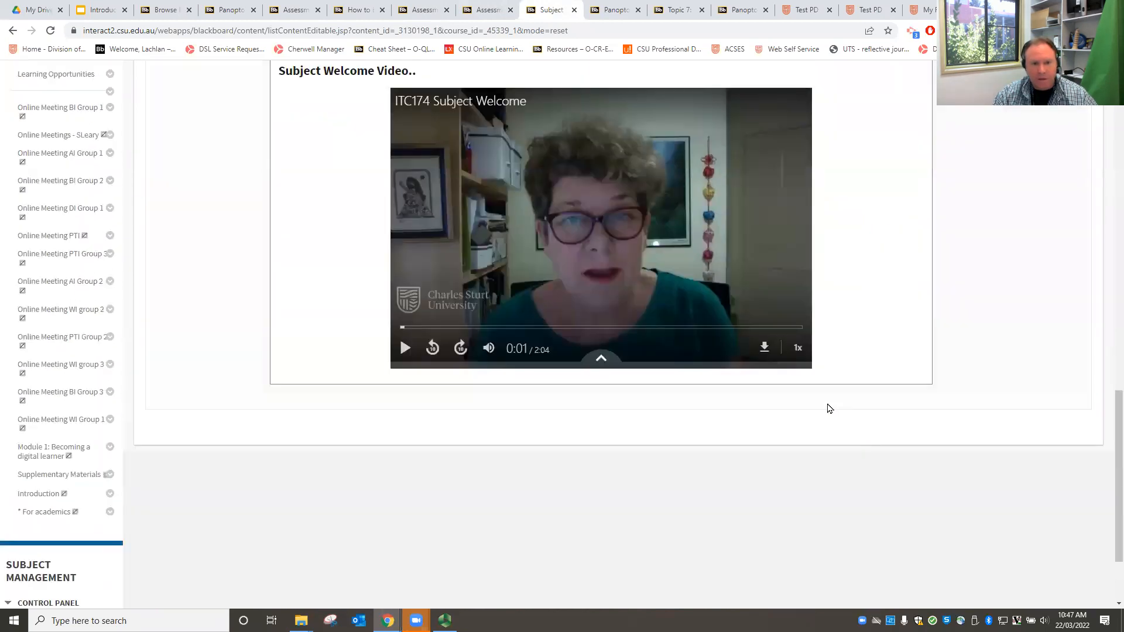
pyautogui.scroll(10, 995, 334)
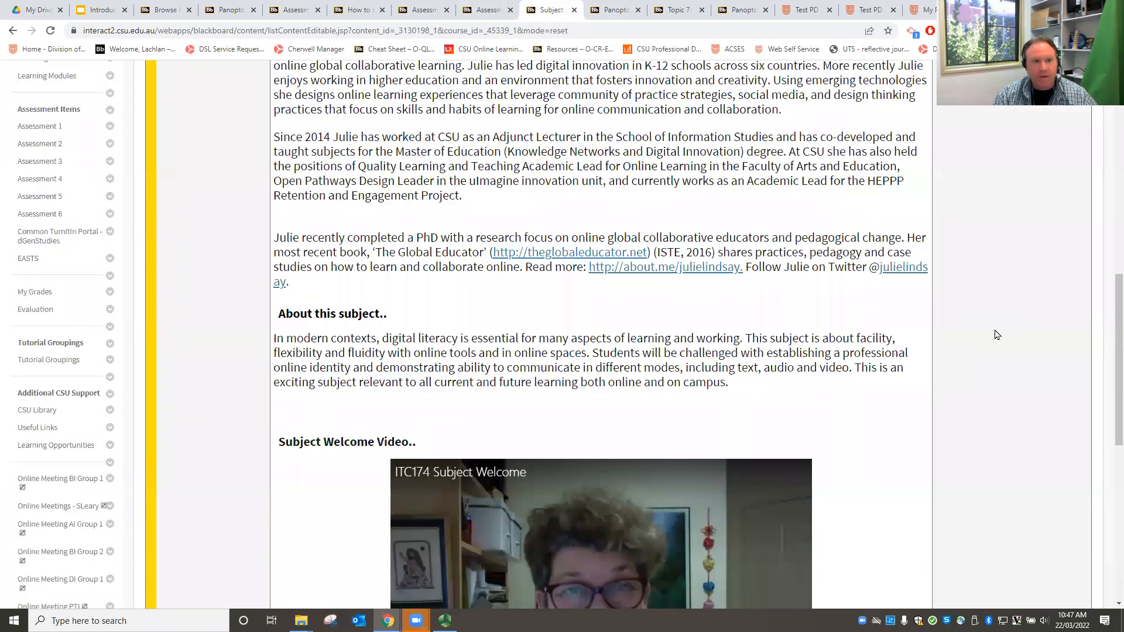
pyautogui.scroll(5, 997, 334)
# Find the Assessment 3 guidance among the open assessment pages, briefly play its embedded video, and show and hide the notes overlay.
pyautogui.click(418, 10)
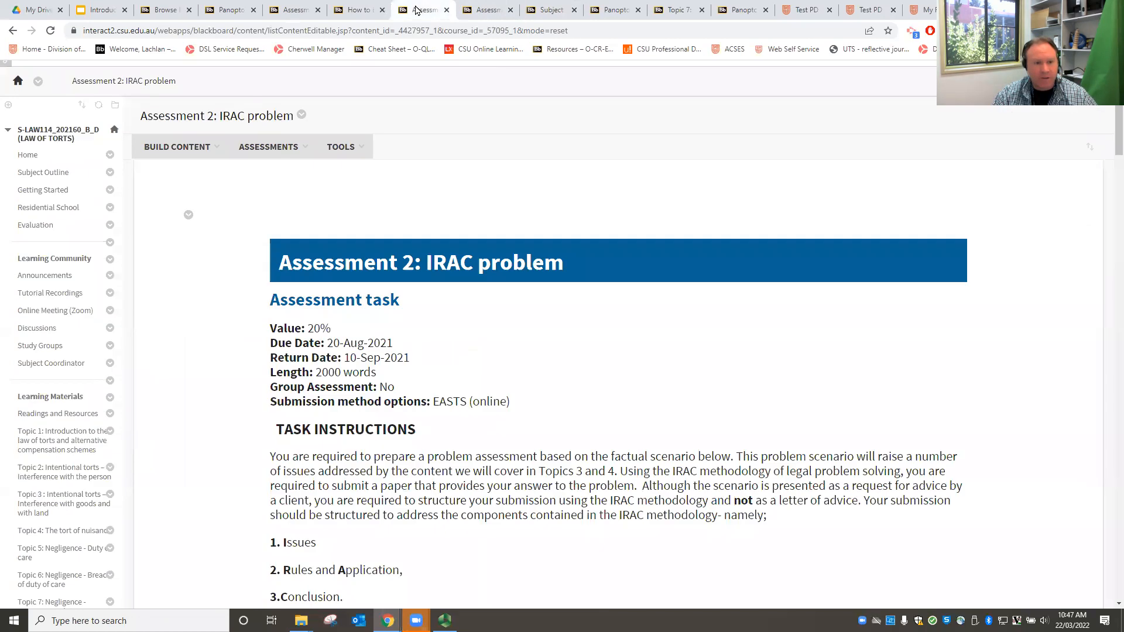
pyautogui.click(490, 13)
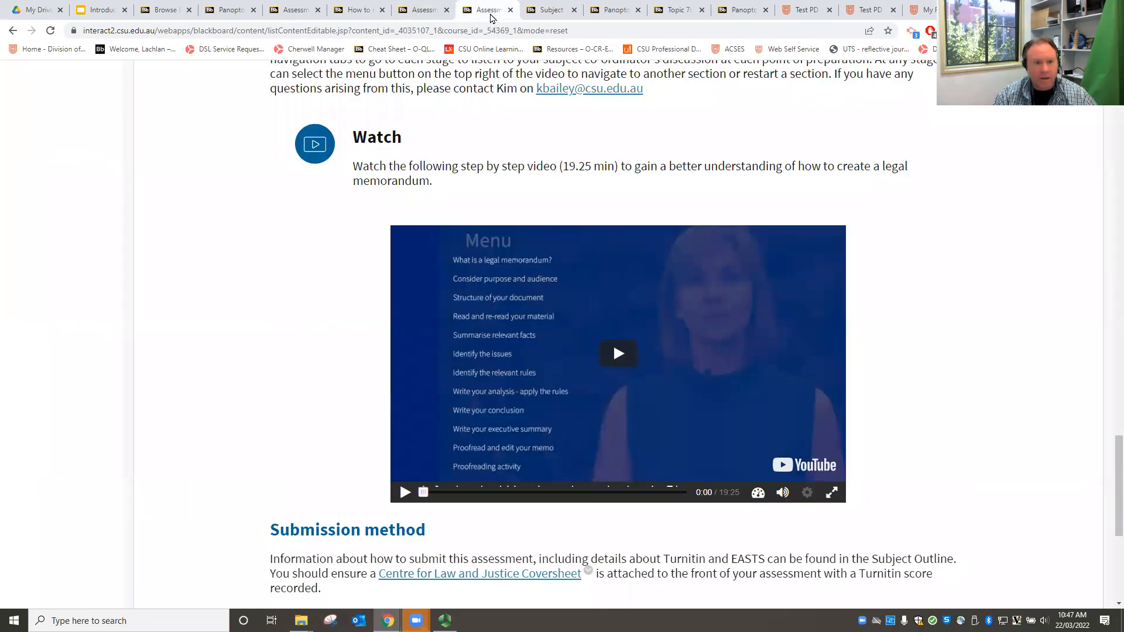
pyautogui.click(294, 12)
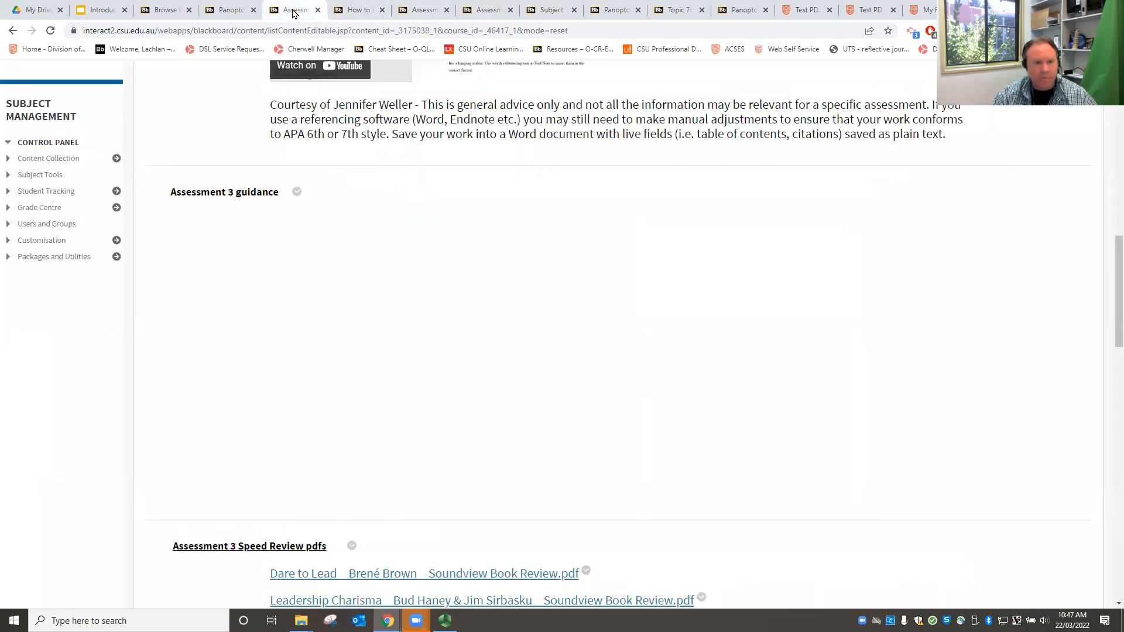
pyautogui.click(284, 472)
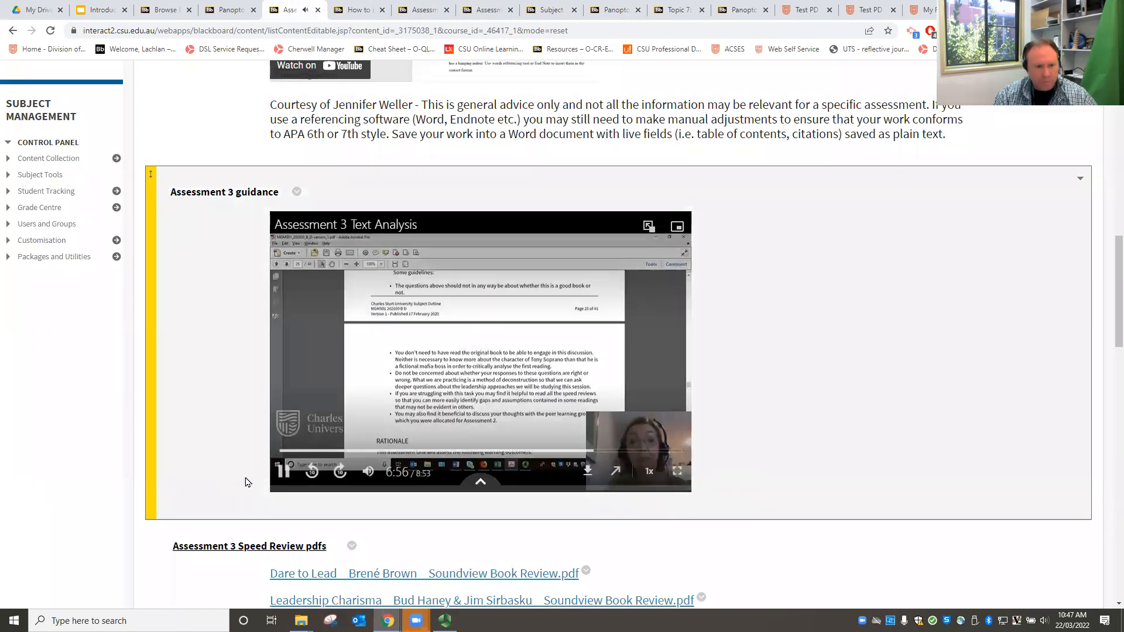
pyautogui.click(284, 472)
pyautogui.click(480, 481)
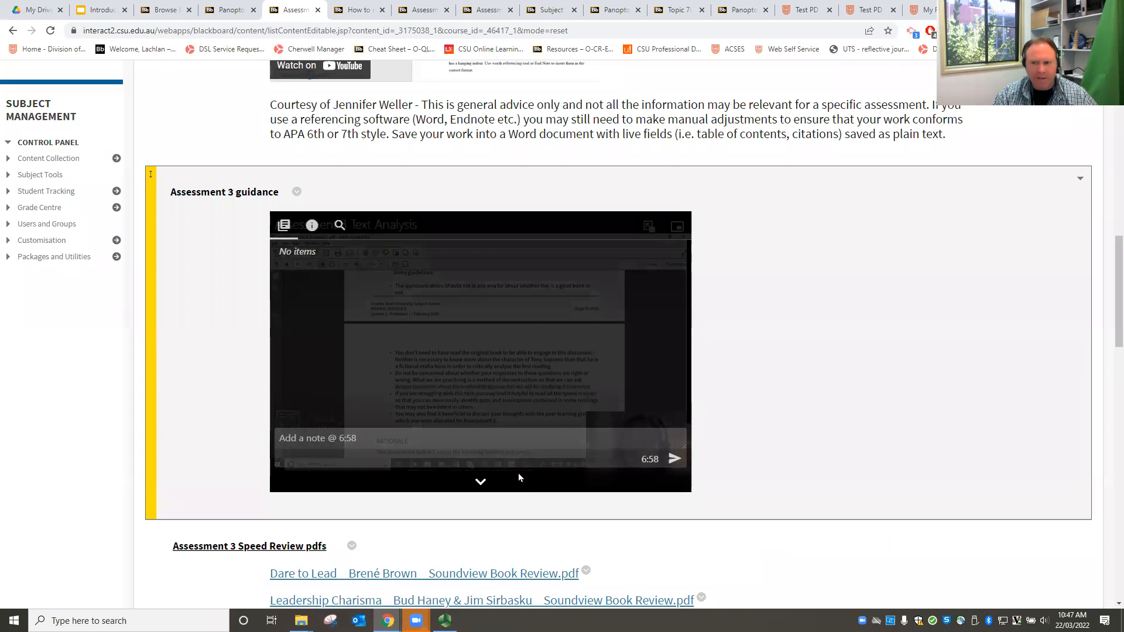
pyautogui.click(480, 484)
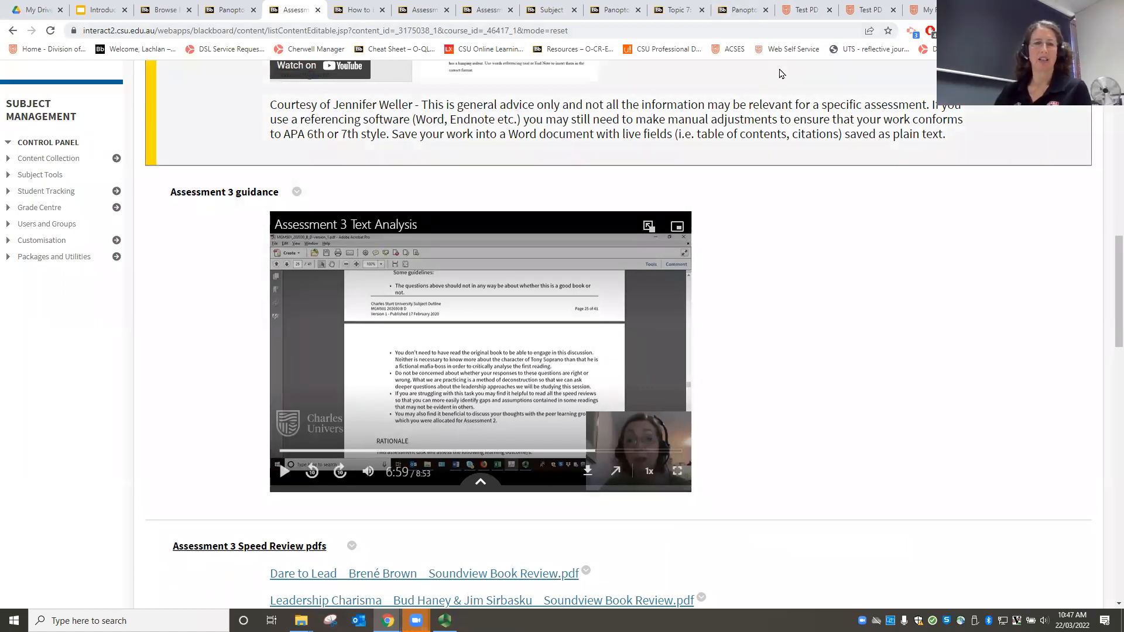
# Return to the Test PD recording's editor and review its captions, audio descriptions and slides sections.
pyautogui.click(742, 11)
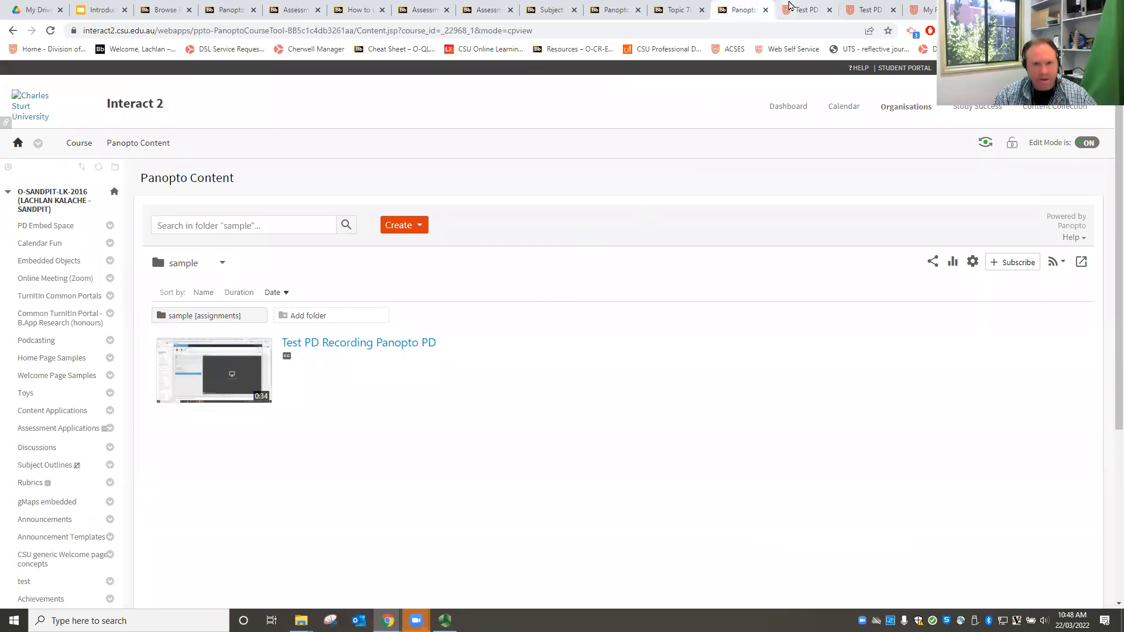
pyautogui.click(792, 9)
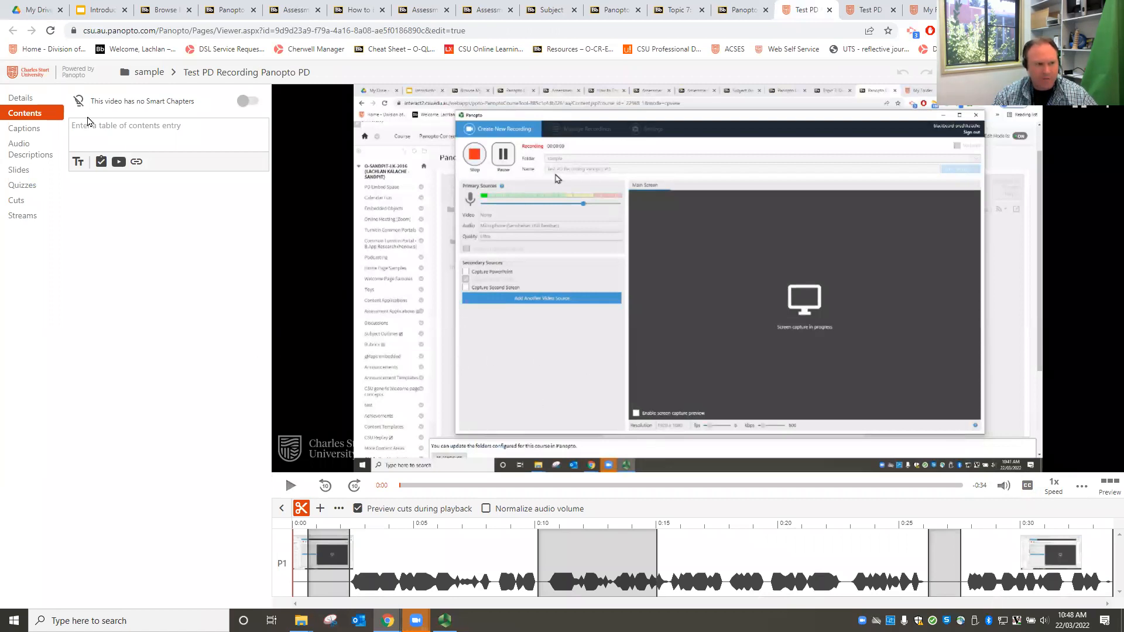
pyautogui.click(24, 129)
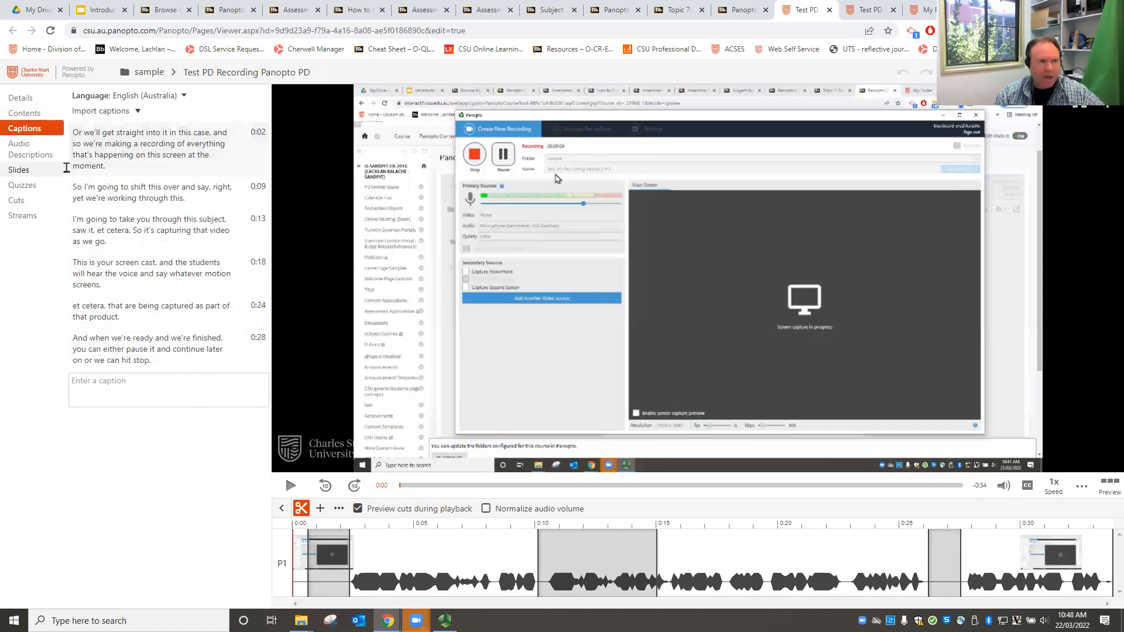
pyautogui.click(138, 114)
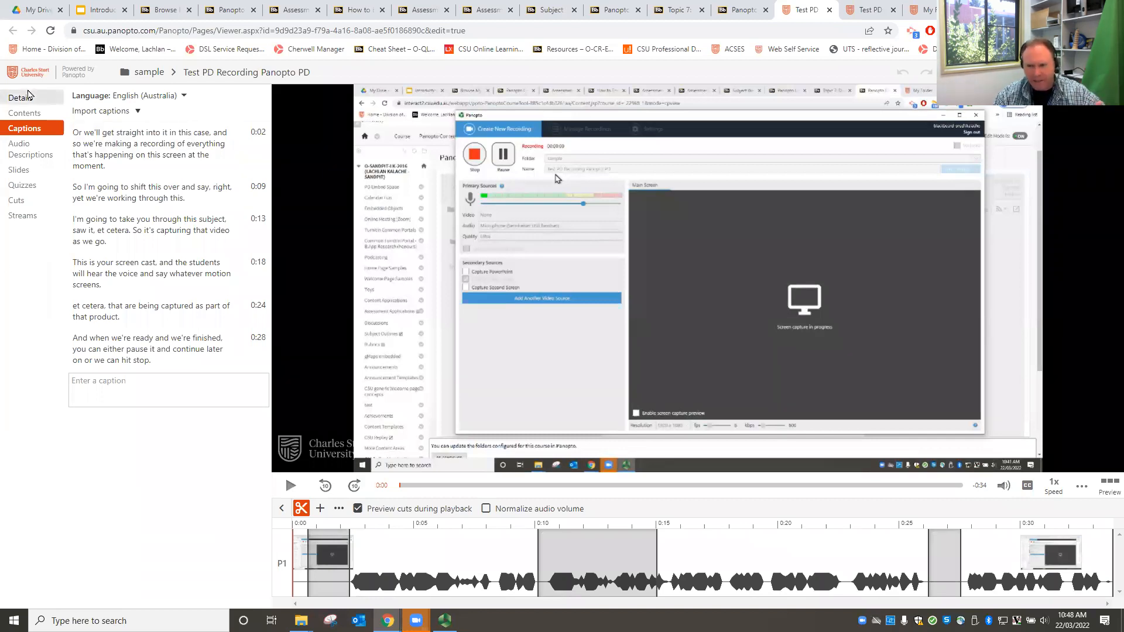
pyautogui.click(26, 146)
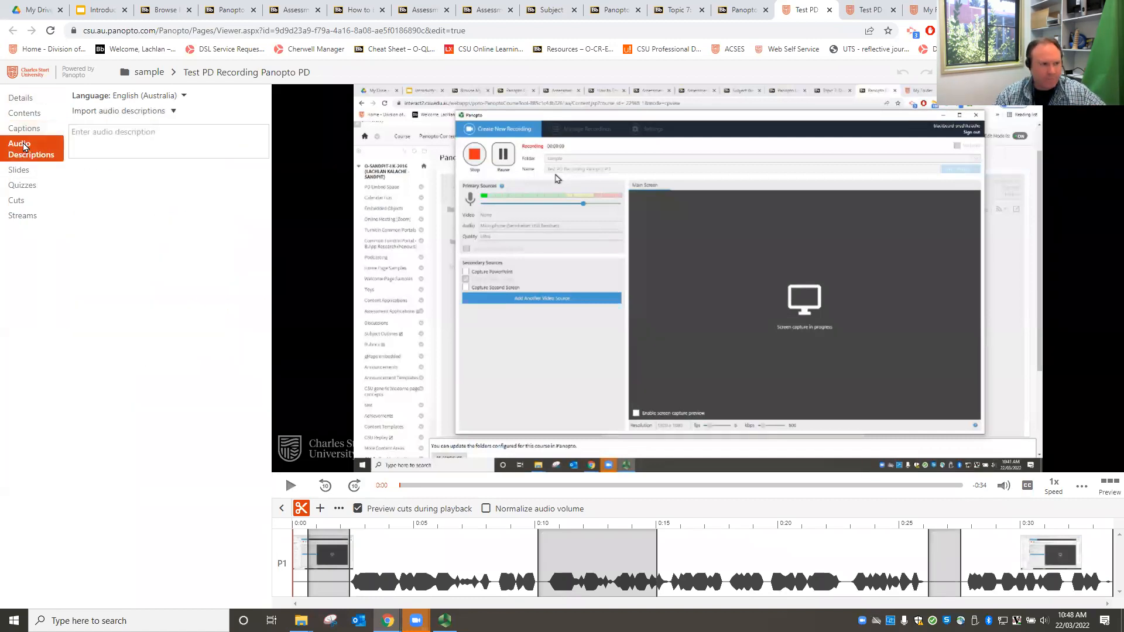
pyautogui.click(22, 171)
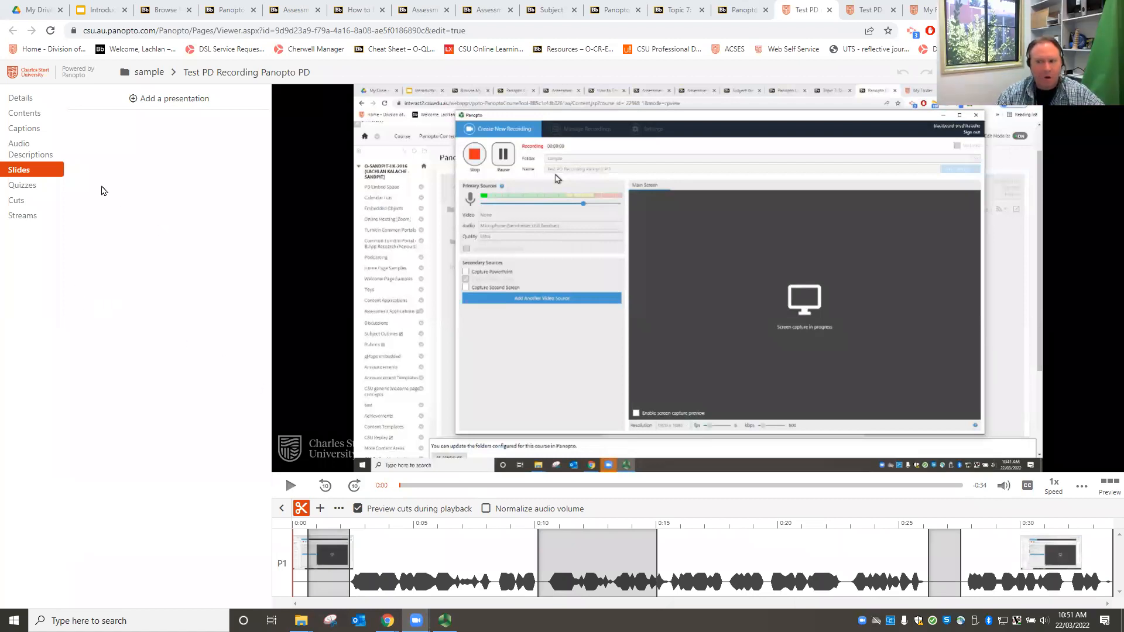
# Add a quiz at the start of the recording and set its question type to True/False.
pyautogui.click(27, 185)
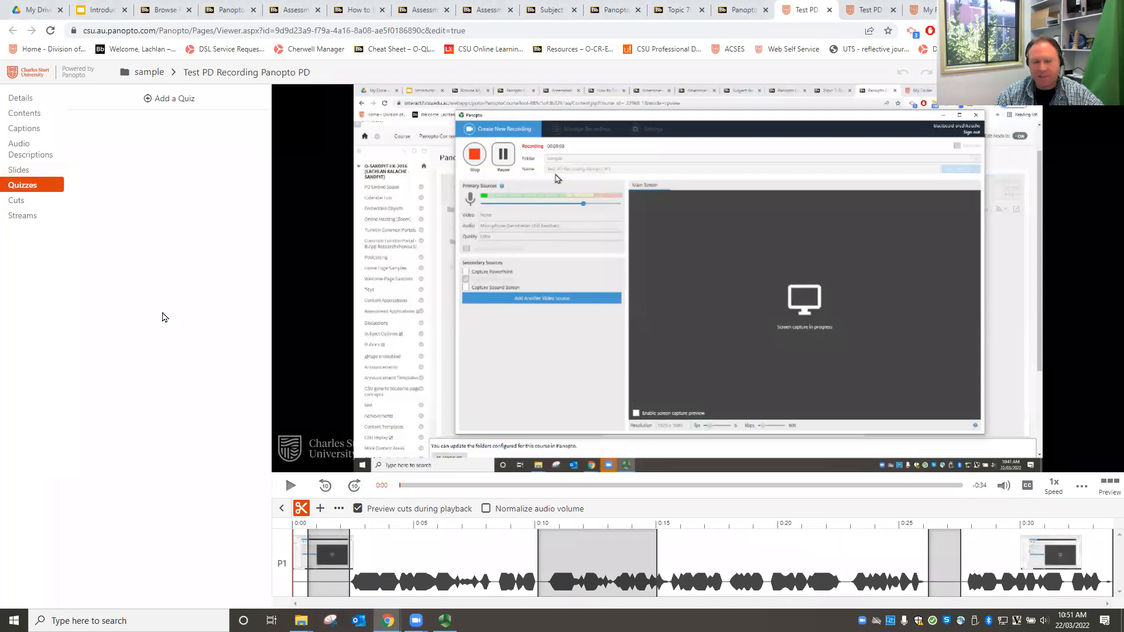
pyautogui.click(167, 100)
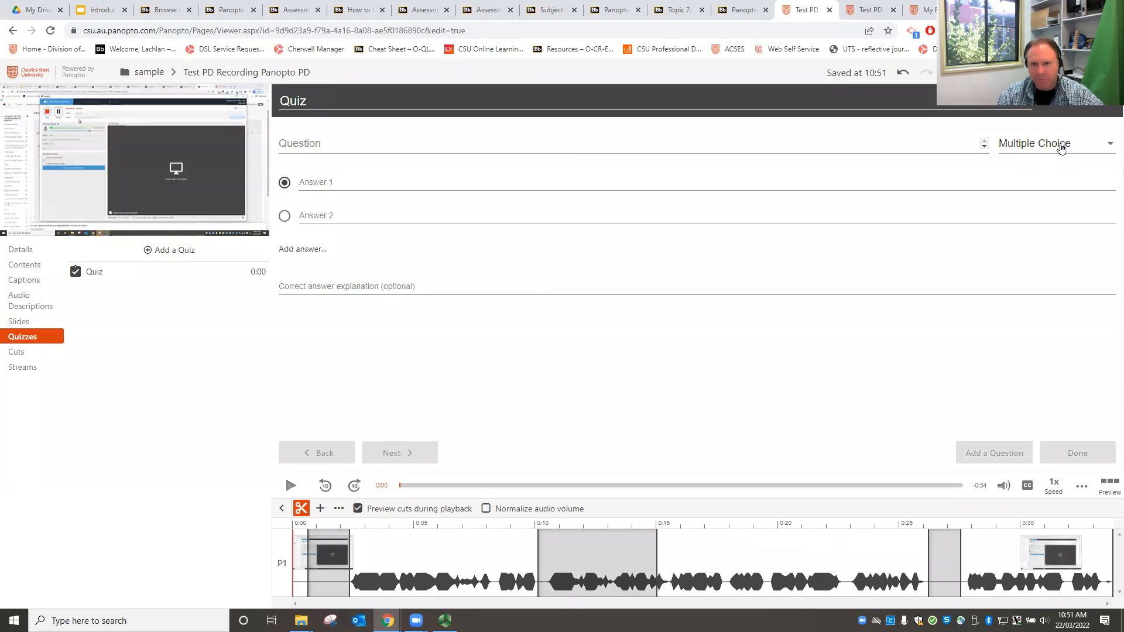
pyautogui.click(1100, 146)
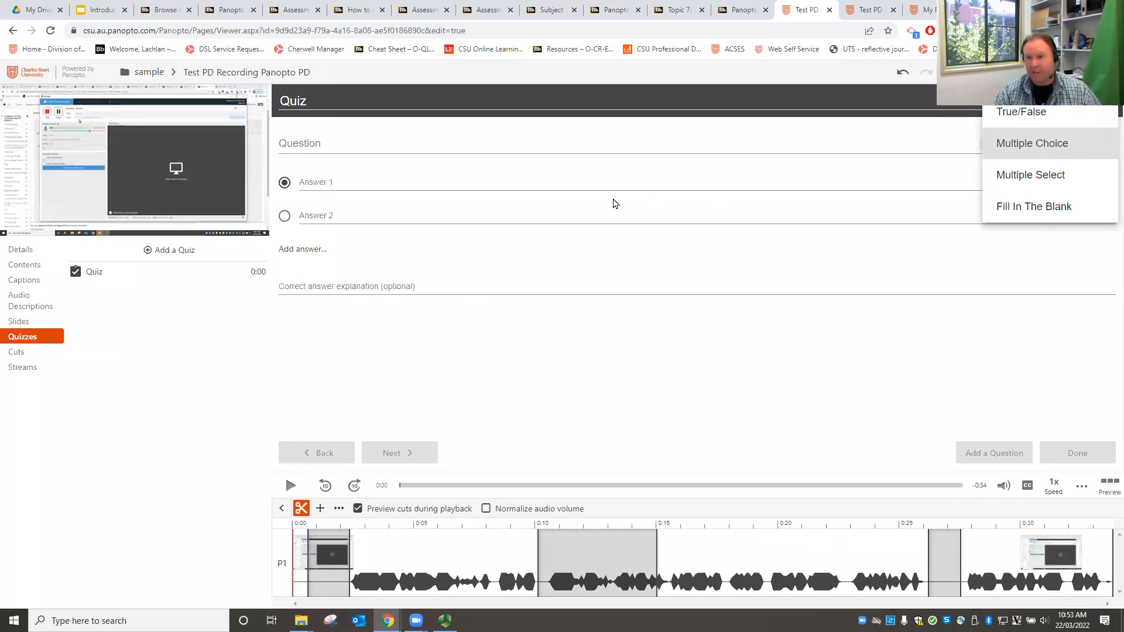
pyautogui.click(340, 145)
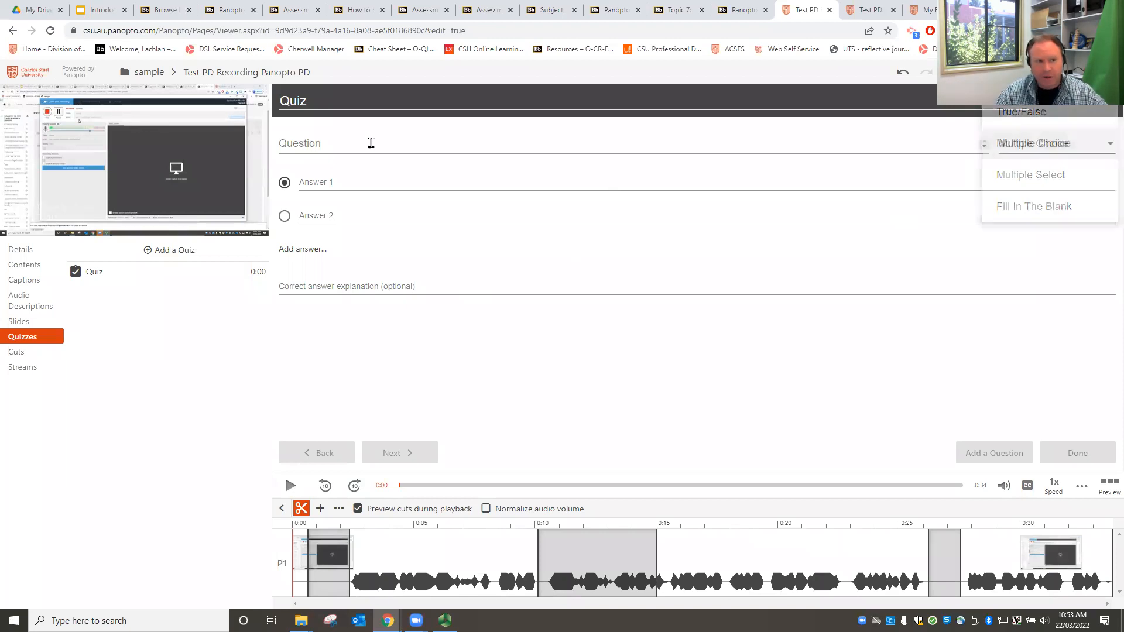
pyautogui.click(331, 144)
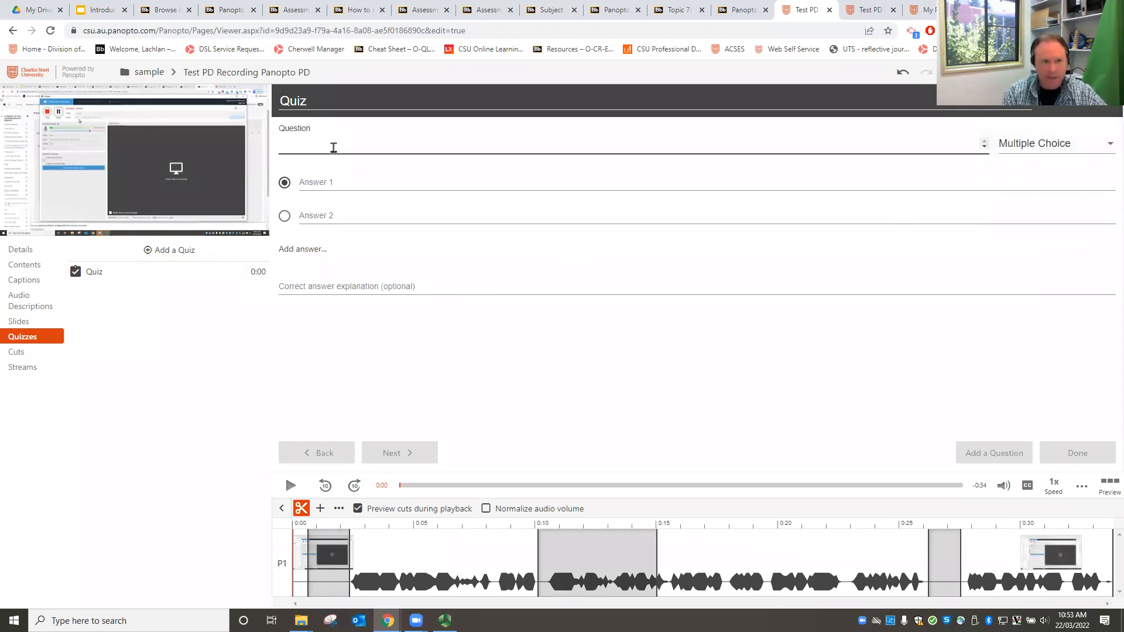
pyautogui.click(1082, 148)
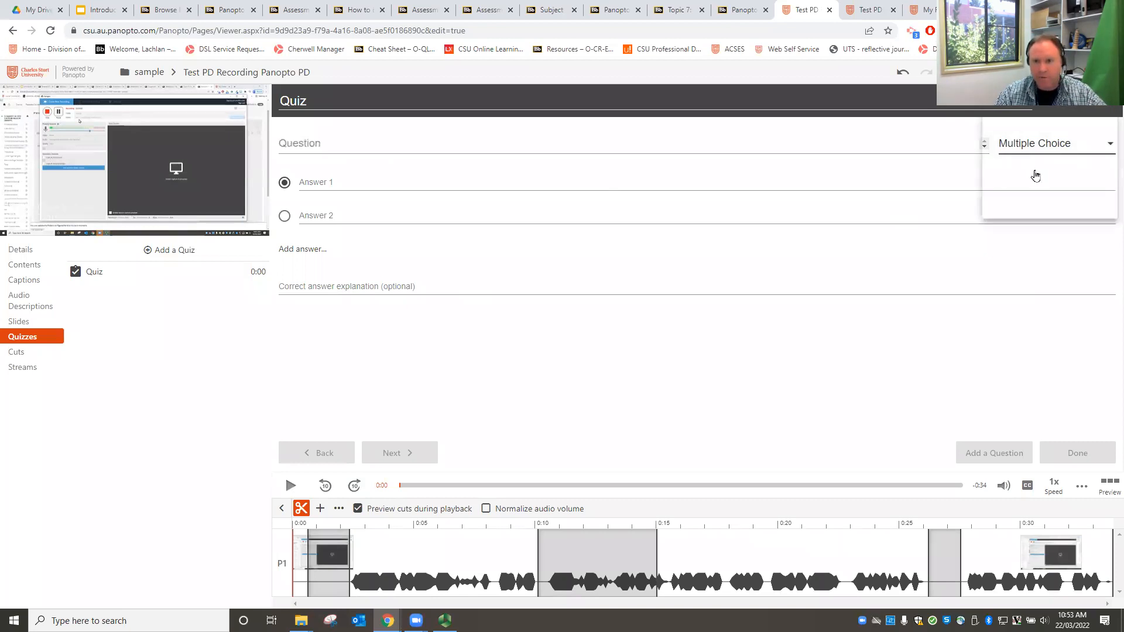
pyautogui.click(1032, 113)
# Enter the question "Horses can fly?" with the explanation "of course they can" and finish the quiz with its default settings.
pyautogui.click(367, 144)
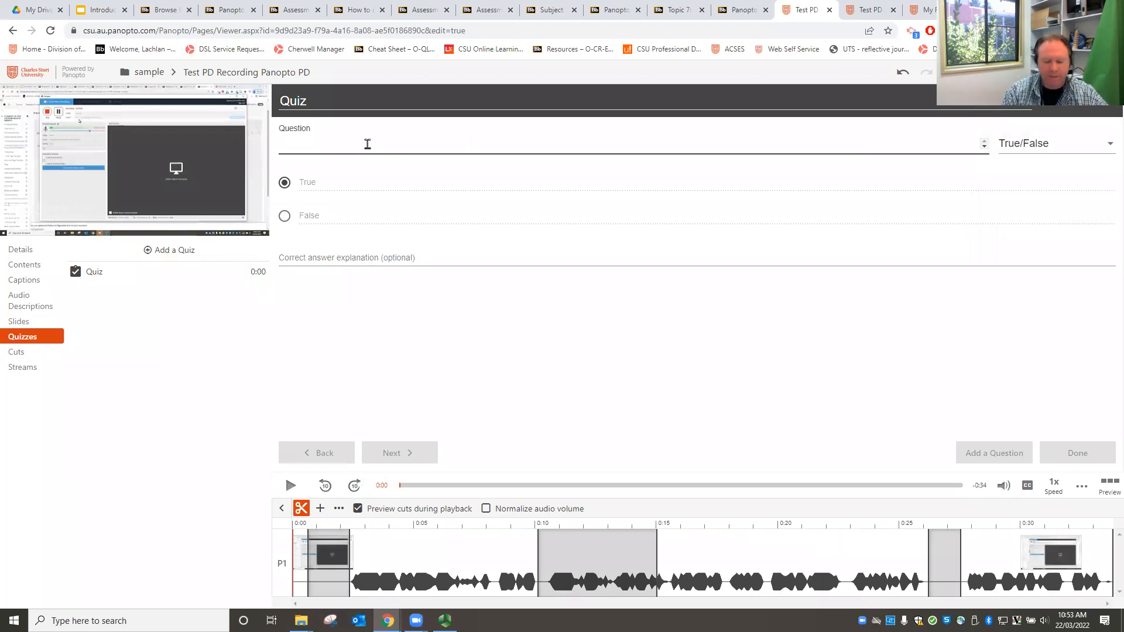
pyautogui.write('Horses can fly?')
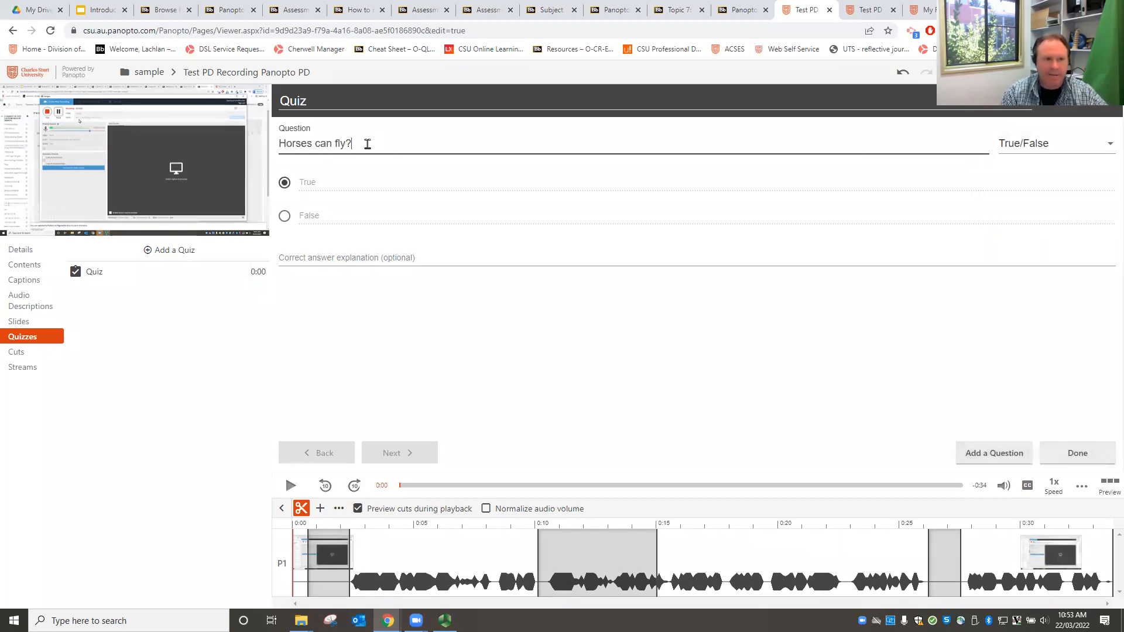
pyautogui.click(309, 258)
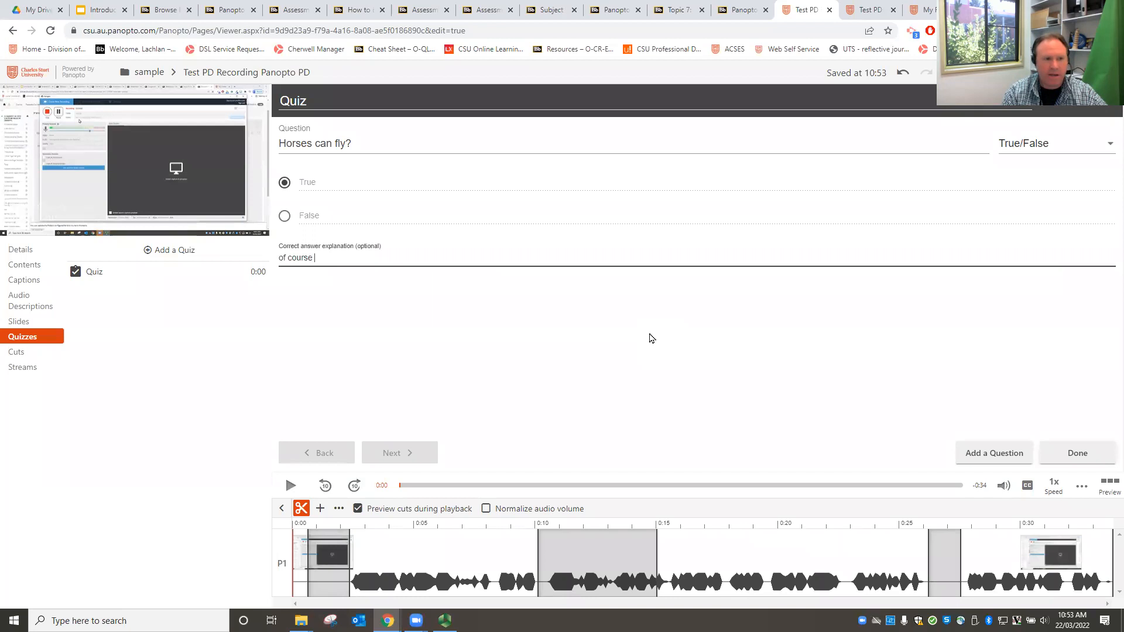
pyautogui.click(1079, 454)
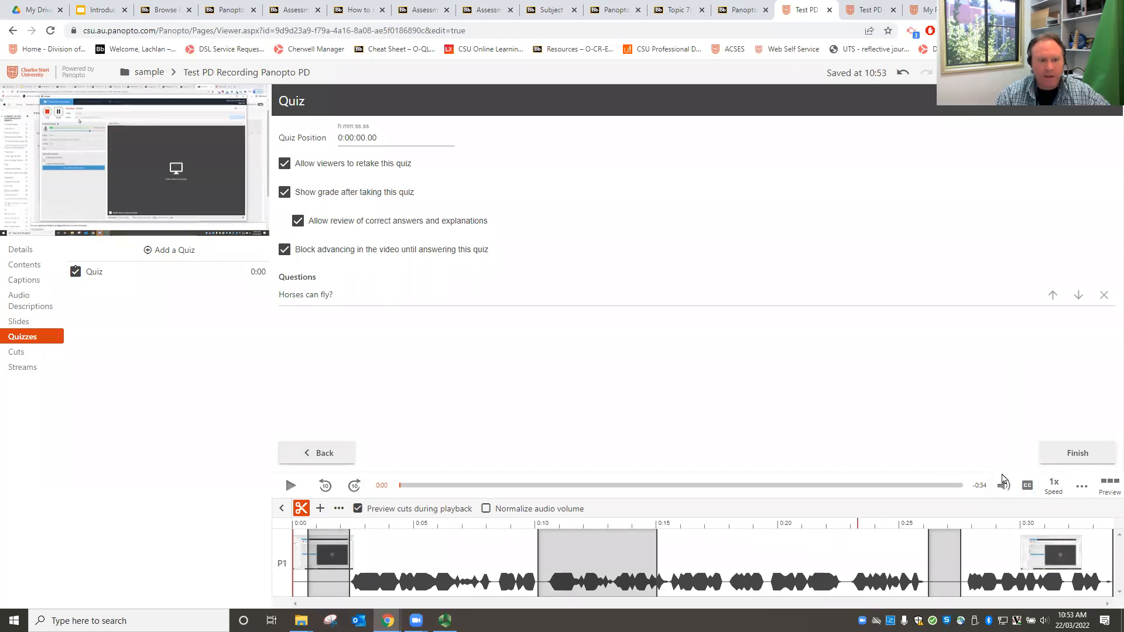
pyautogui.click(1081, 459)
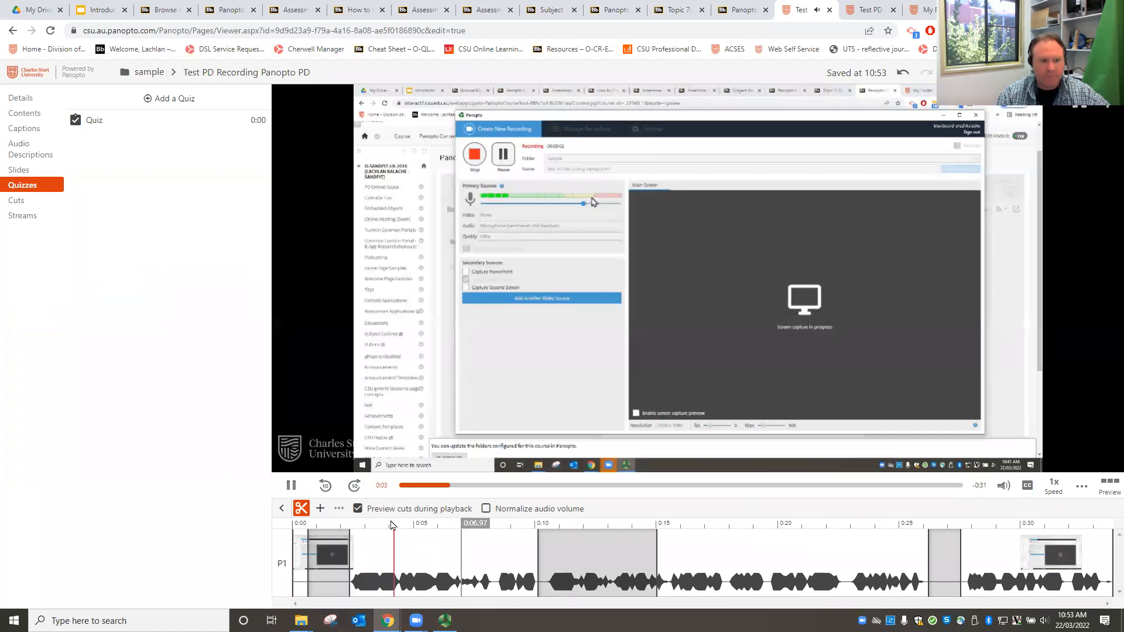
# Pause the recording's playback at about 0:05 and reopen the quiz at 0:00 for editing.
pyautogui.click(291, 487)
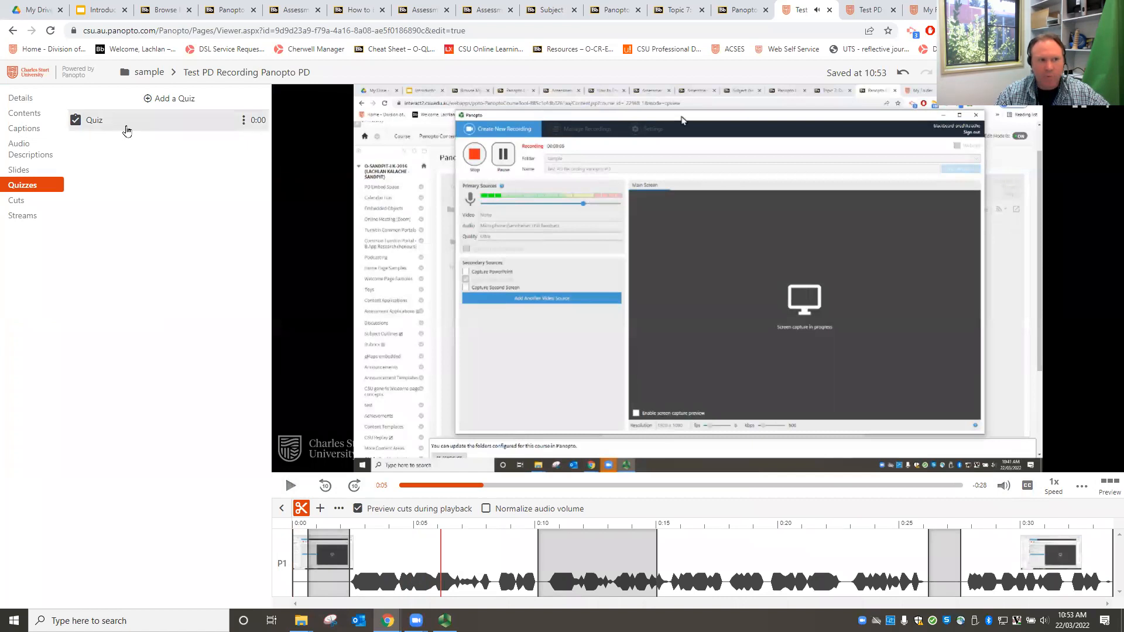
pyautogui.click(260, 126)
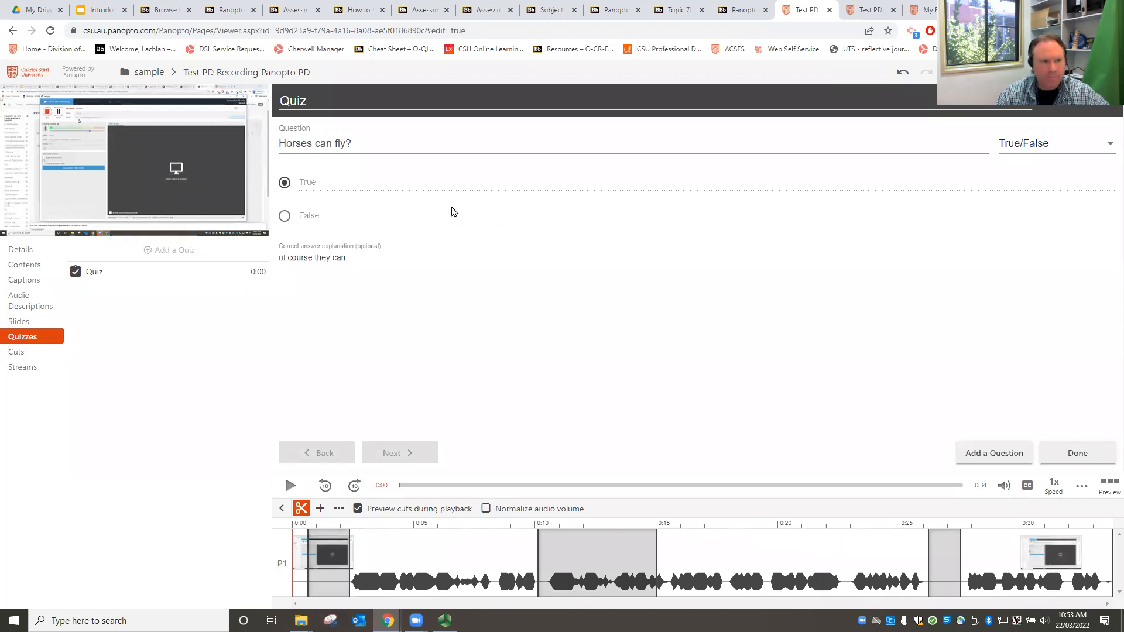
pyautogui.click(244, 273)
pyautogui.click(245, 274)
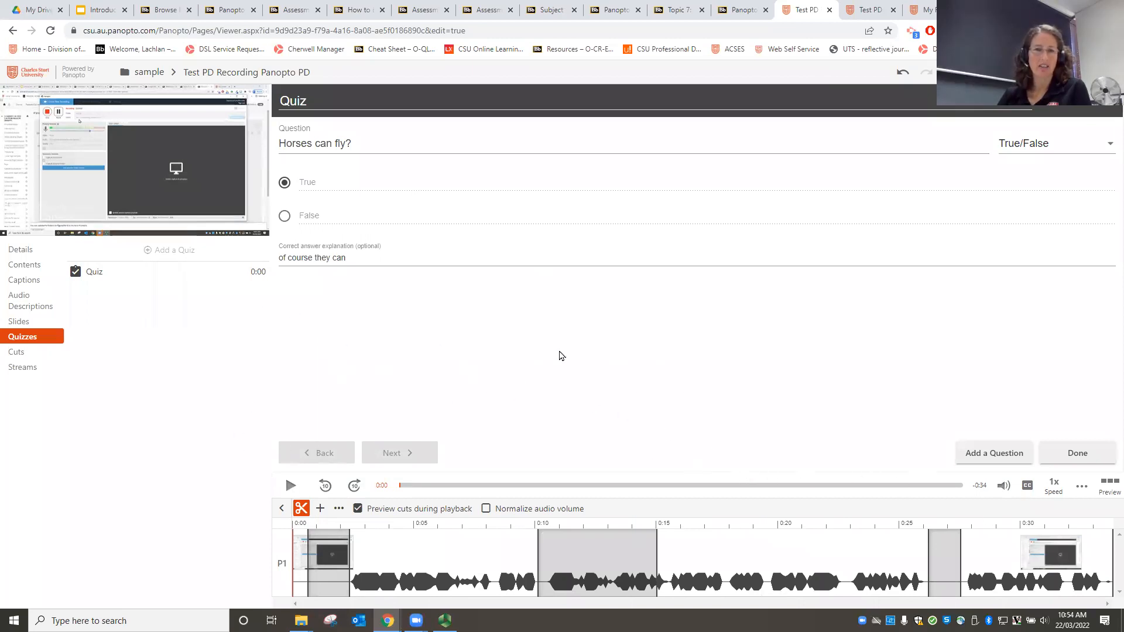
# Try to move the quiz to position 0:10:00.00 and pause the recording's playback.
pyautogui.click(1078, 453)
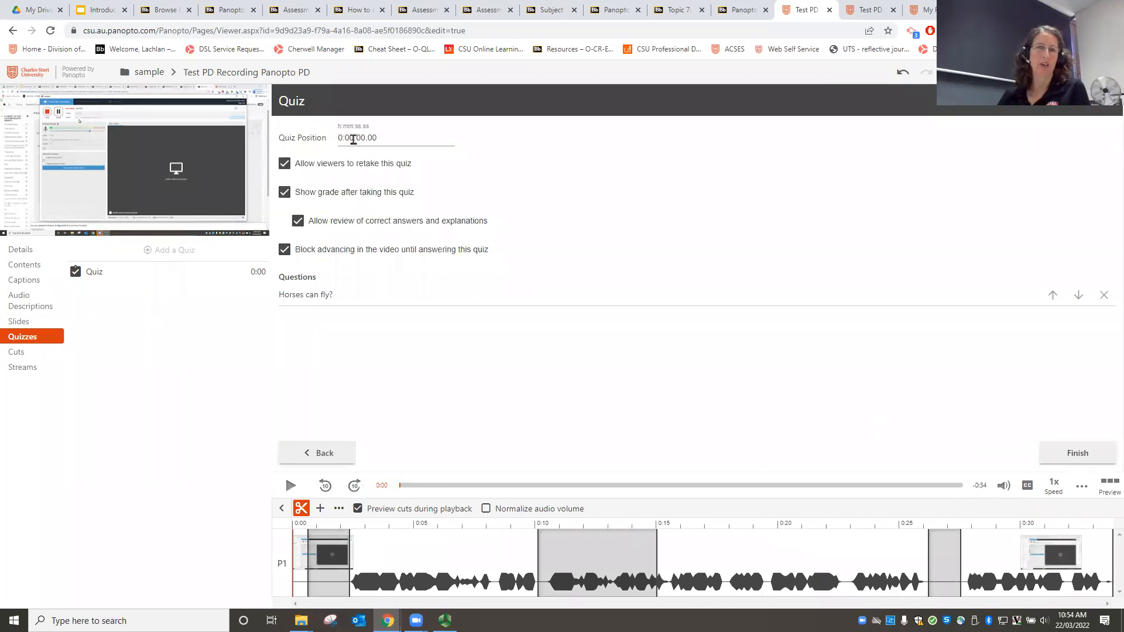
pyautogui.click(386, 138)
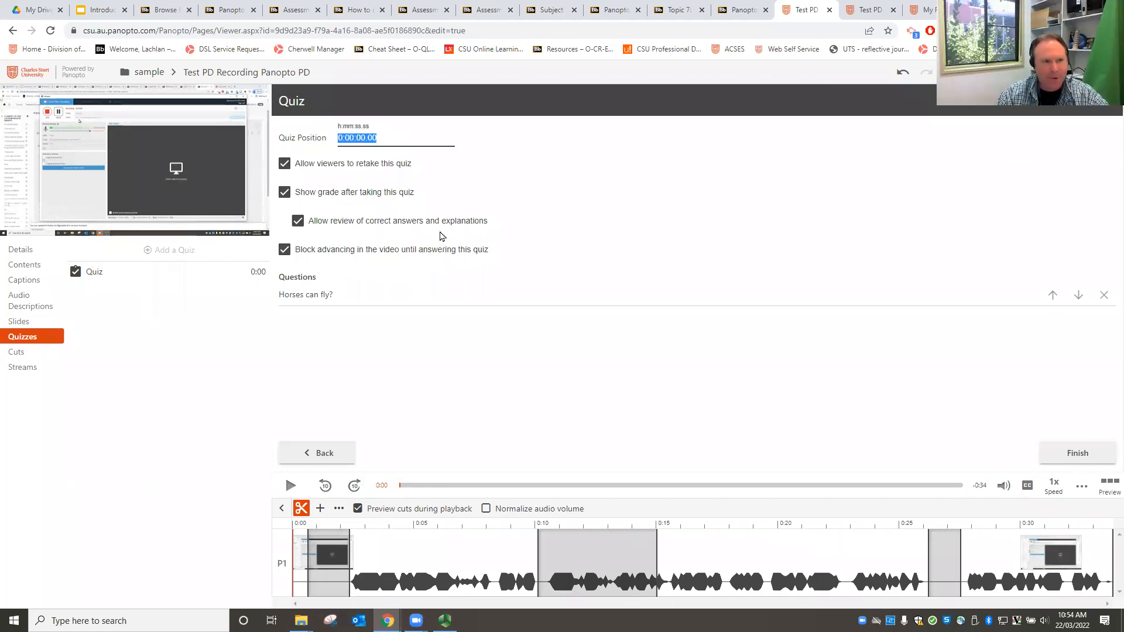
pyautogui.click(346, 137)
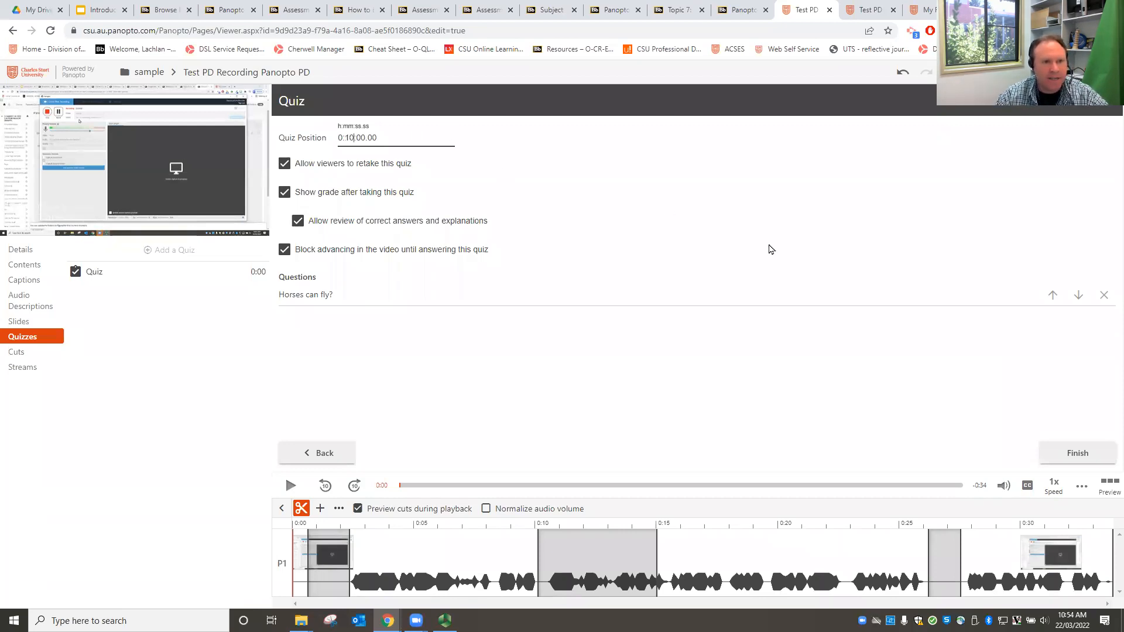
pyautogui.click(1074, 458)
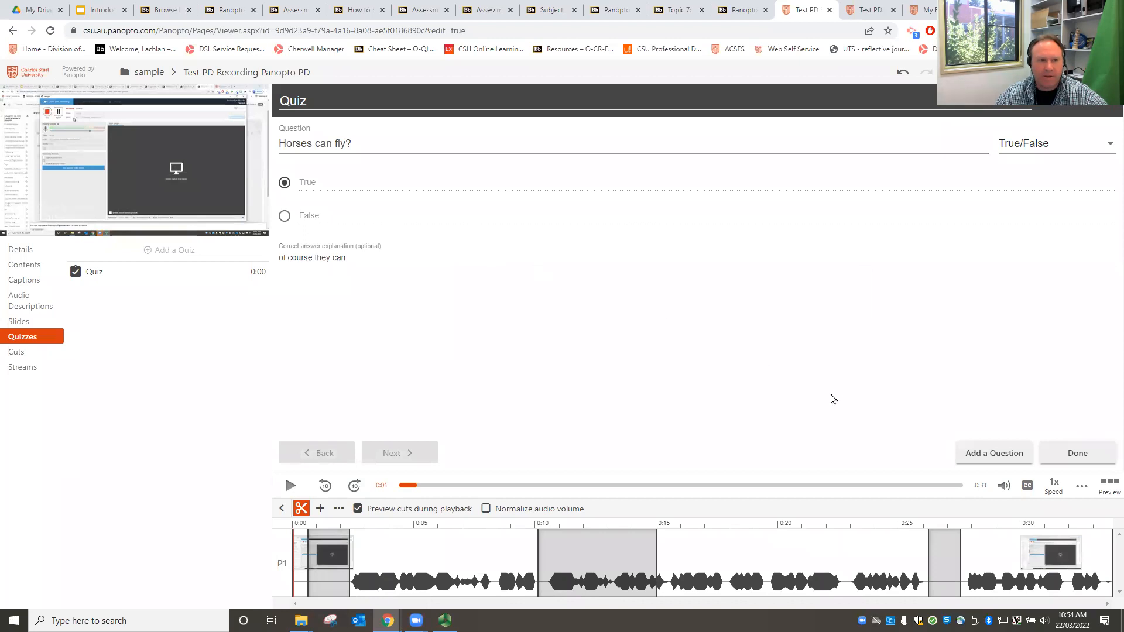
pyautogui.click(1078, 454)
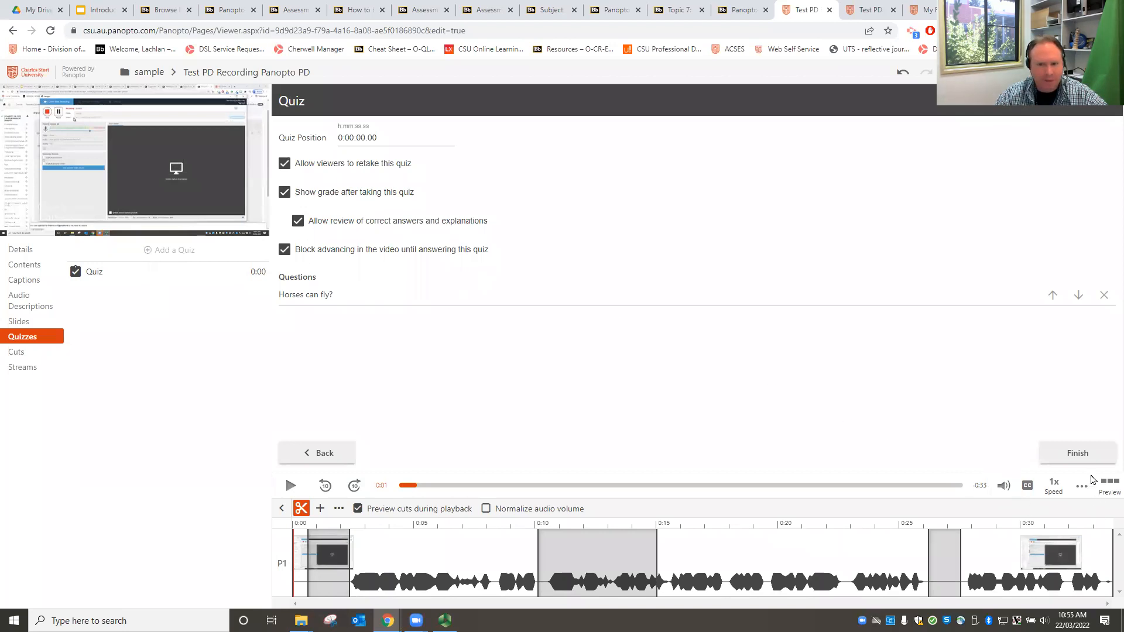
pyautogui.click(1085, 457)
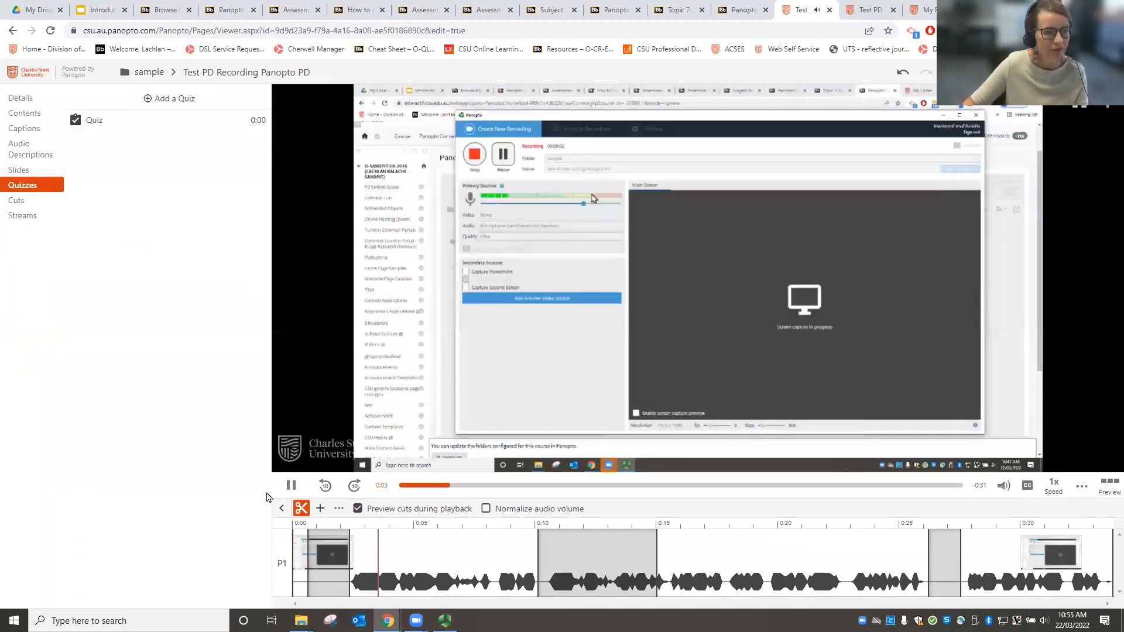
pyautogui.click(291, 486)
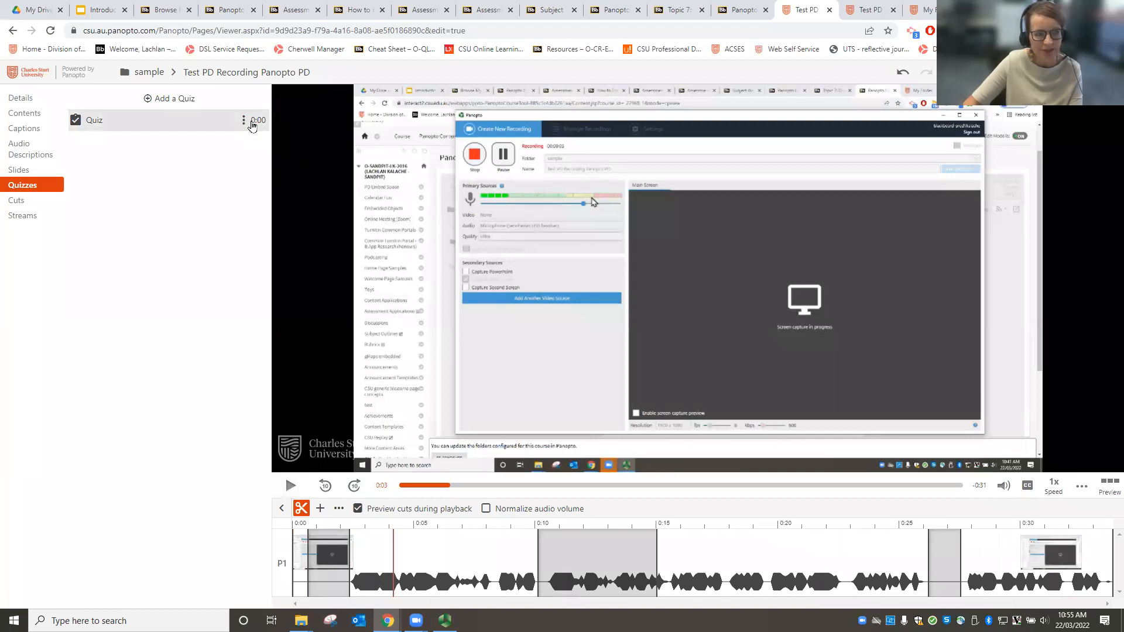
# Reopen the quiz for editing and set its position to 0:00:10.00.
pyautogui.click(244, 122)
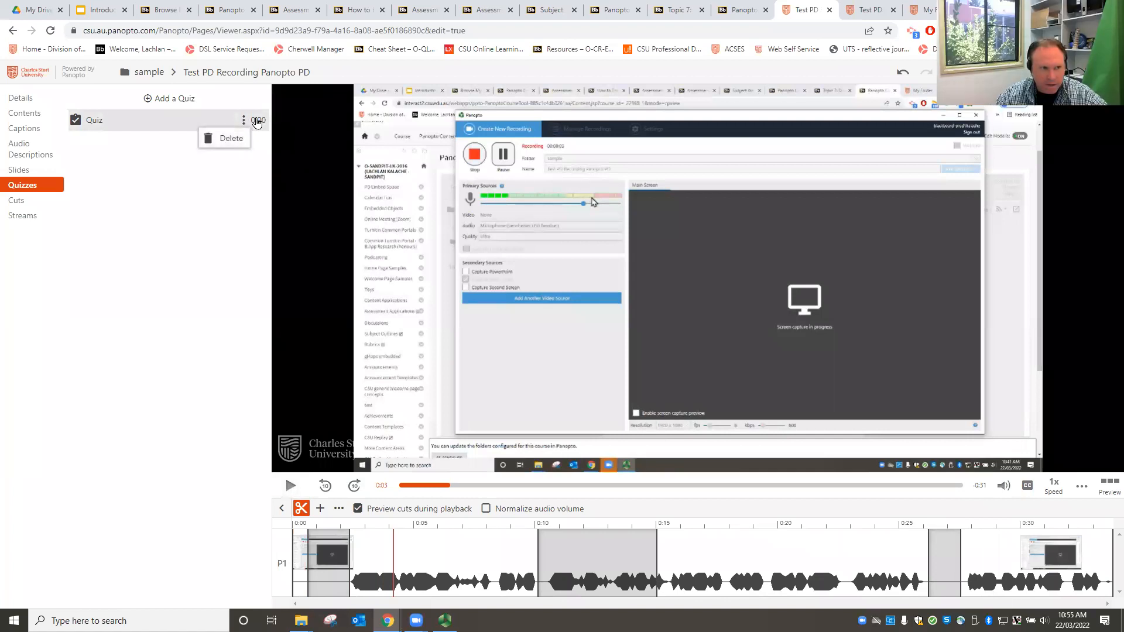
pyautogui.click(259, 121)
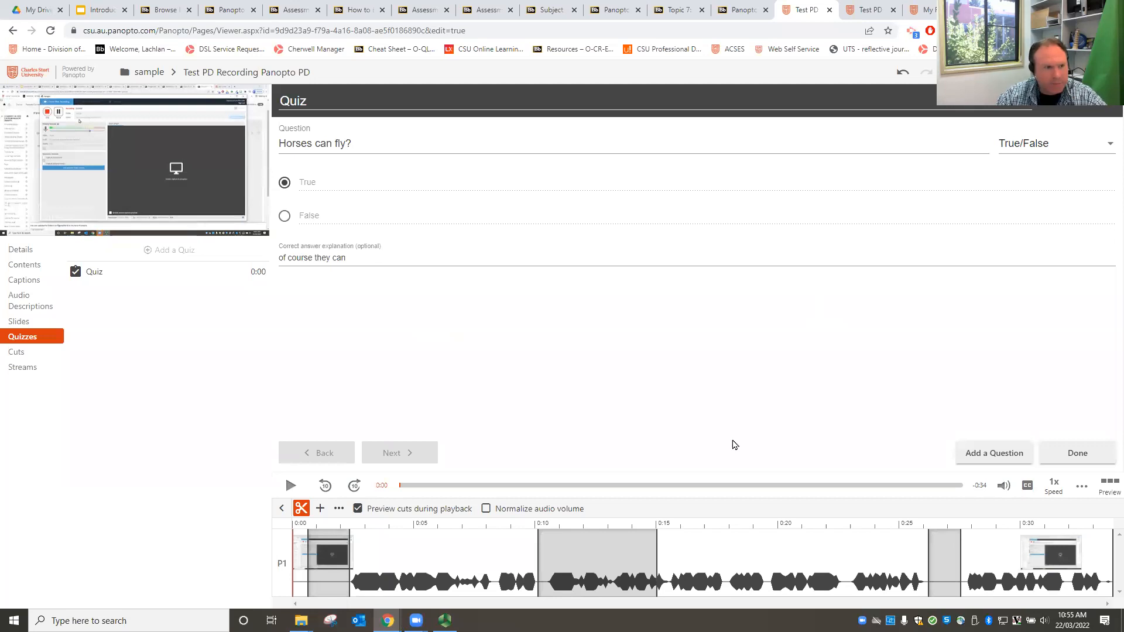
pyautogui.click(1076, 454)
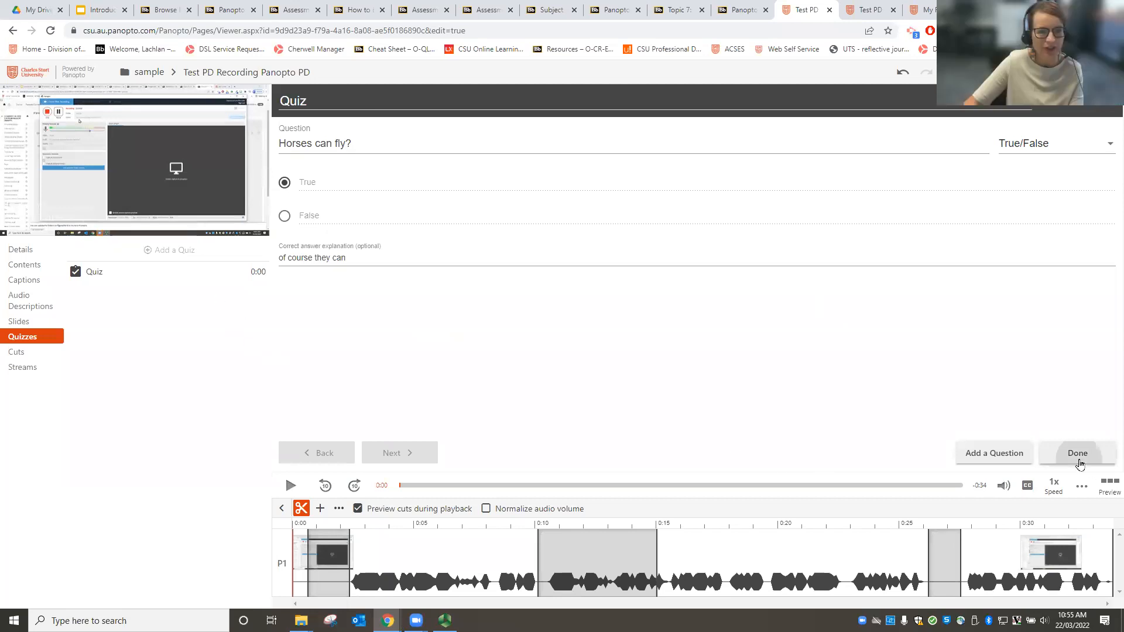
pyautogui.click(340, 137)
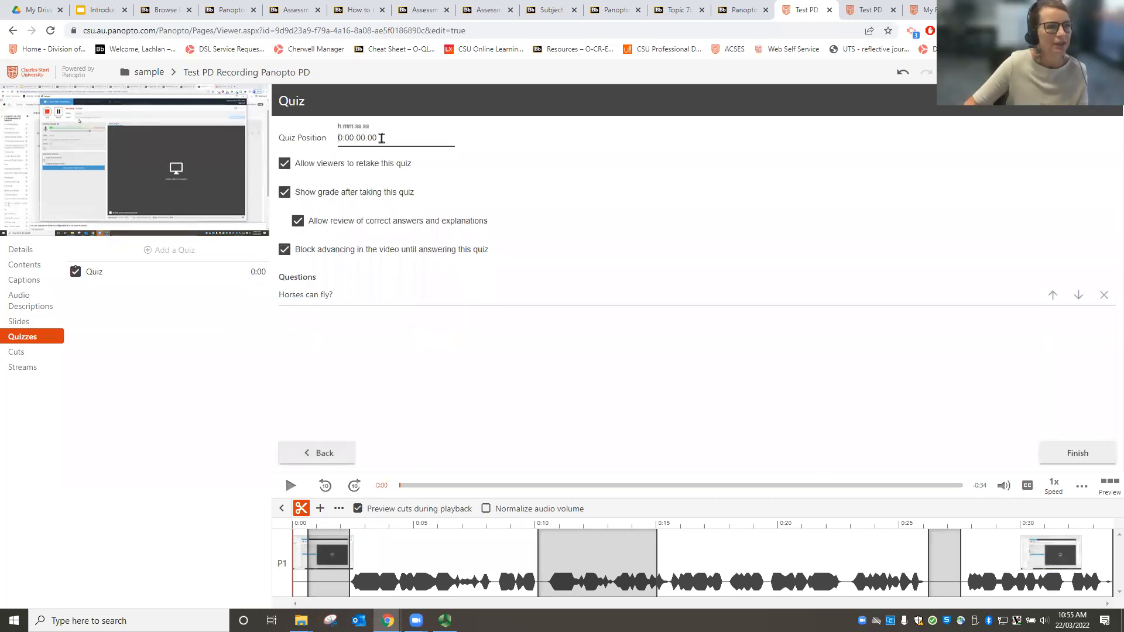
pyautogui.click(359, 138)
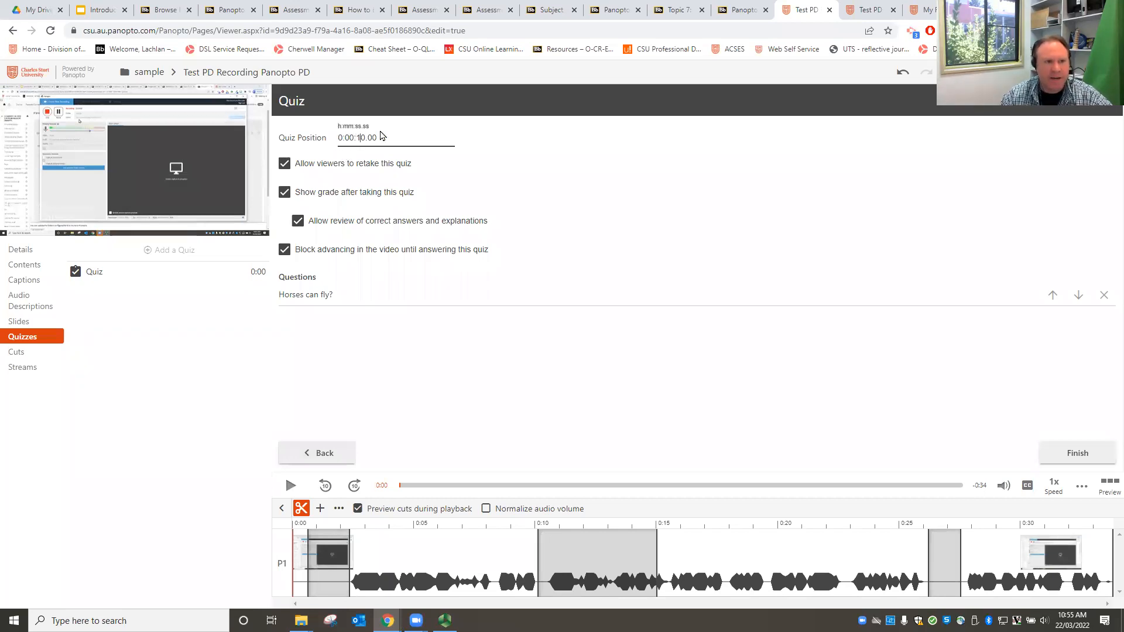
pyautogui.write('1')
pyautogui.press('Return')
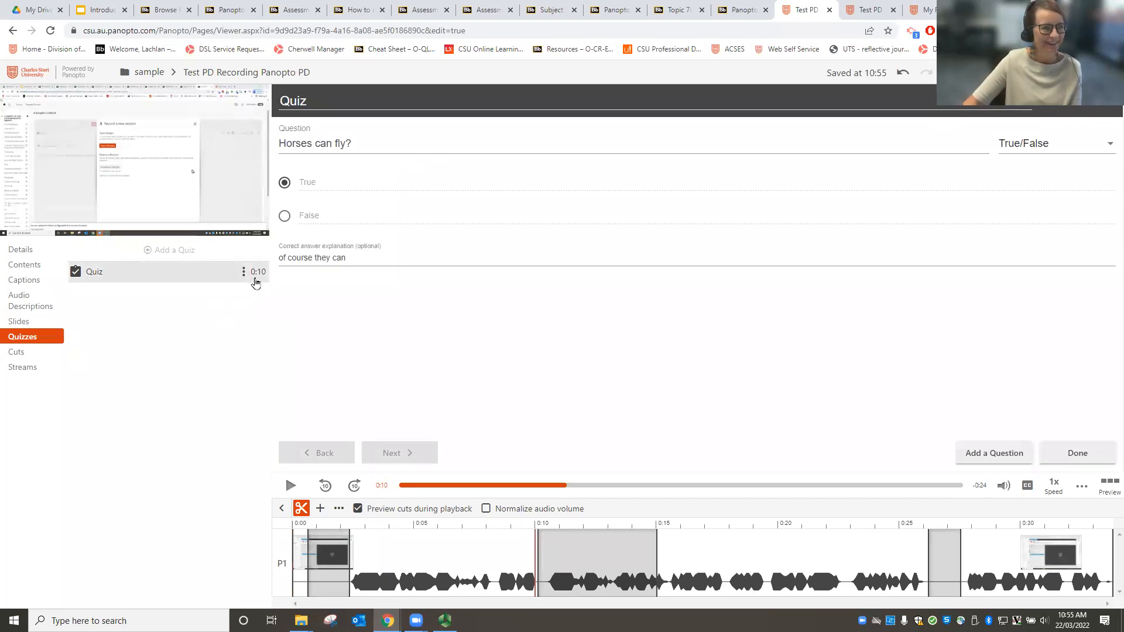
# Finish the repositioned quiz with its other options unchanged and pause the playback.
pyautogui.click(1067, 455)
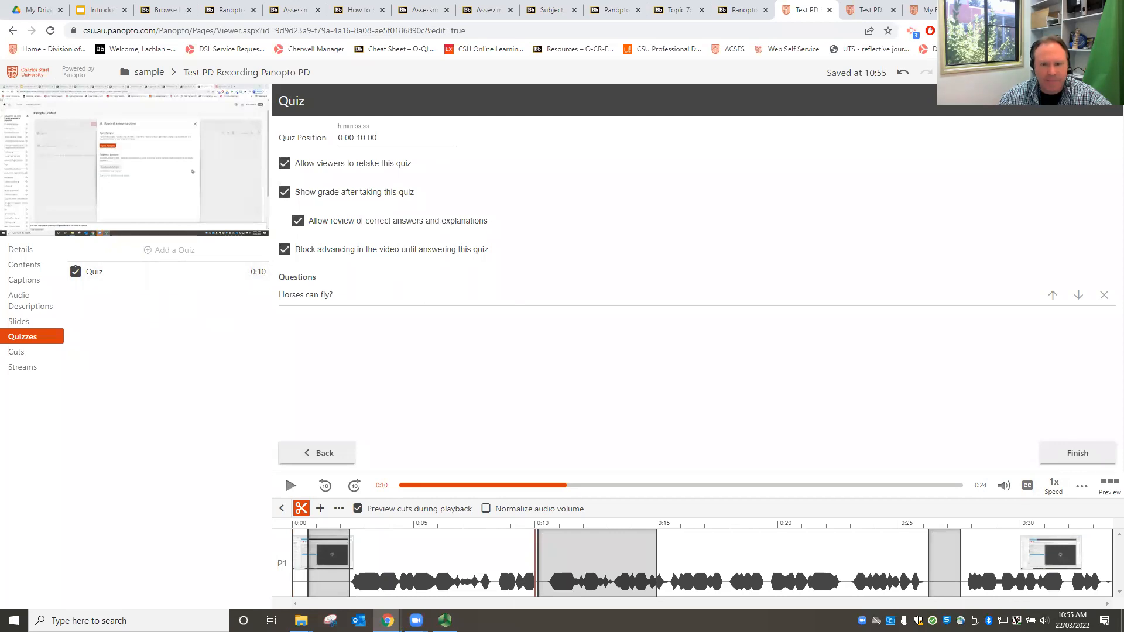
pyautogui.click(1072, 455)
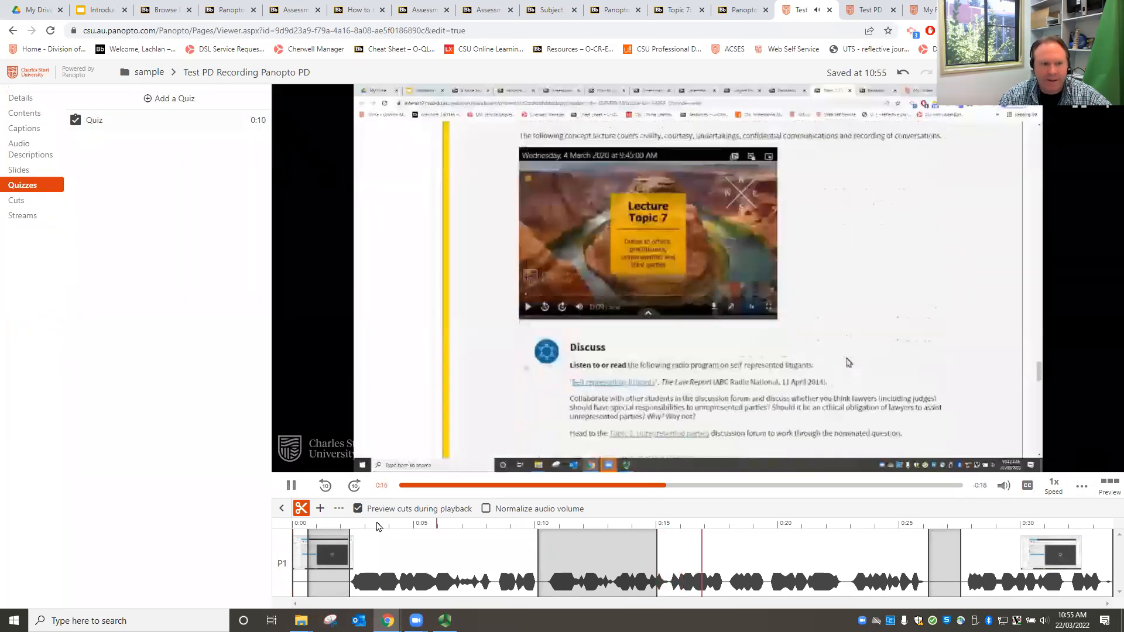
pyautogui.click(290, 486)
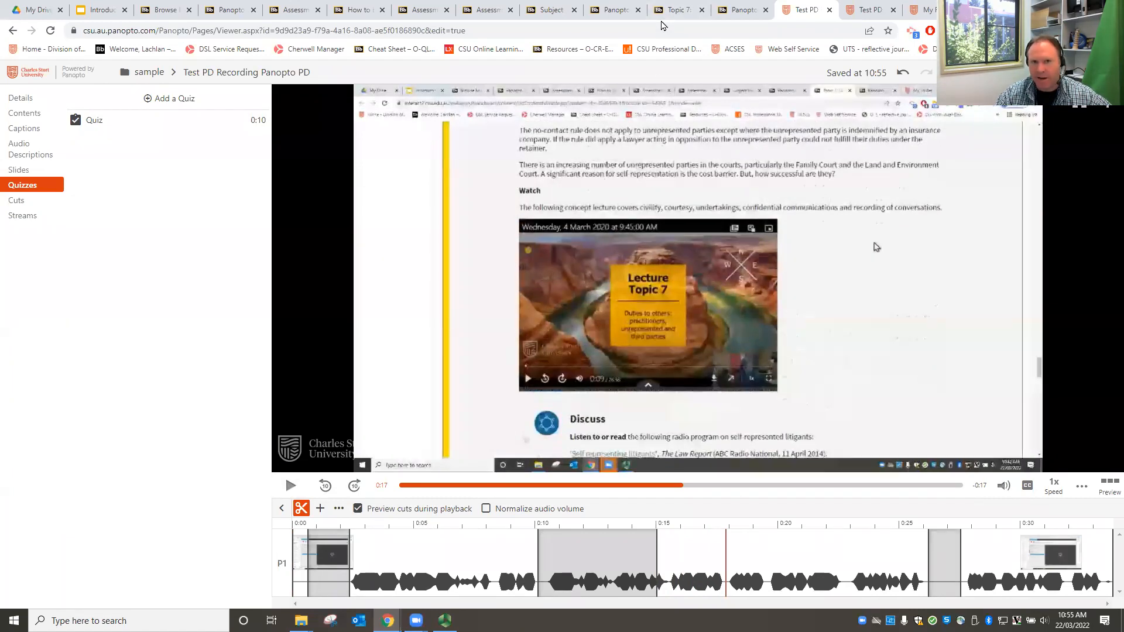
# Return to the sample folder in Interact 2, open the Test PD recording's sharing settings and select its share link.
pyautogui.click(745, 11)
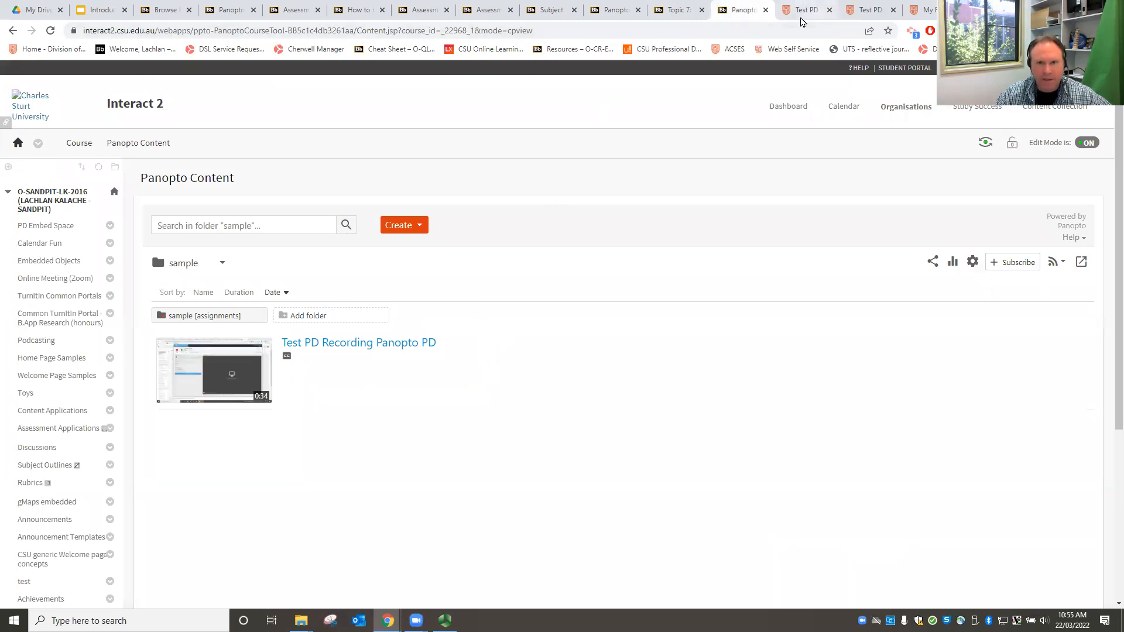
pyautogui.click(803, 13)
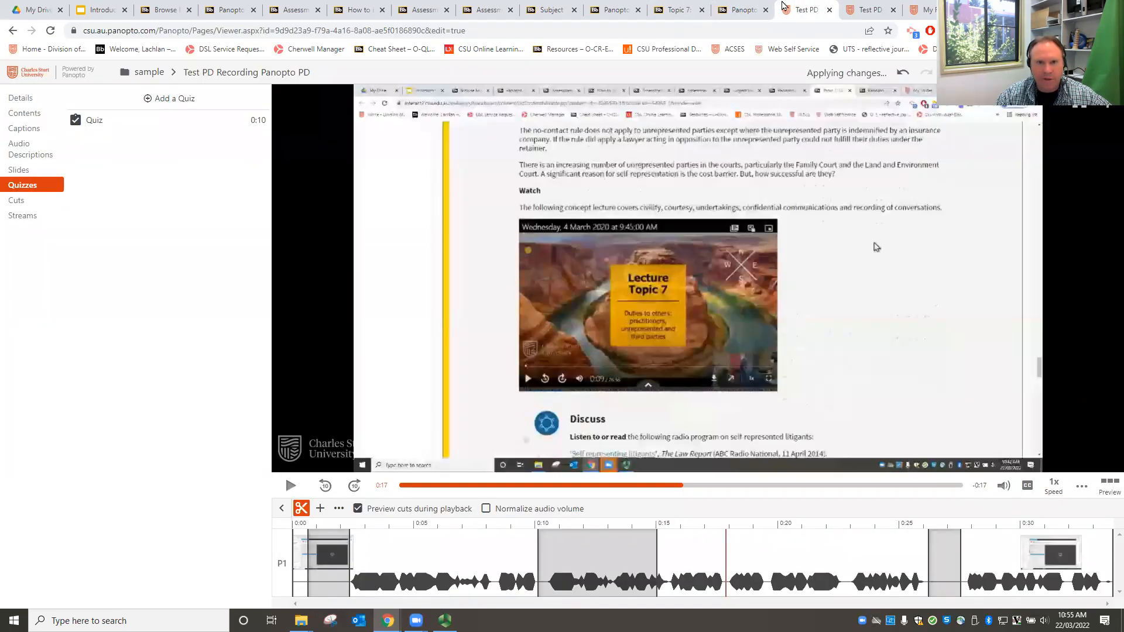
pyautogui.click(741, 12)
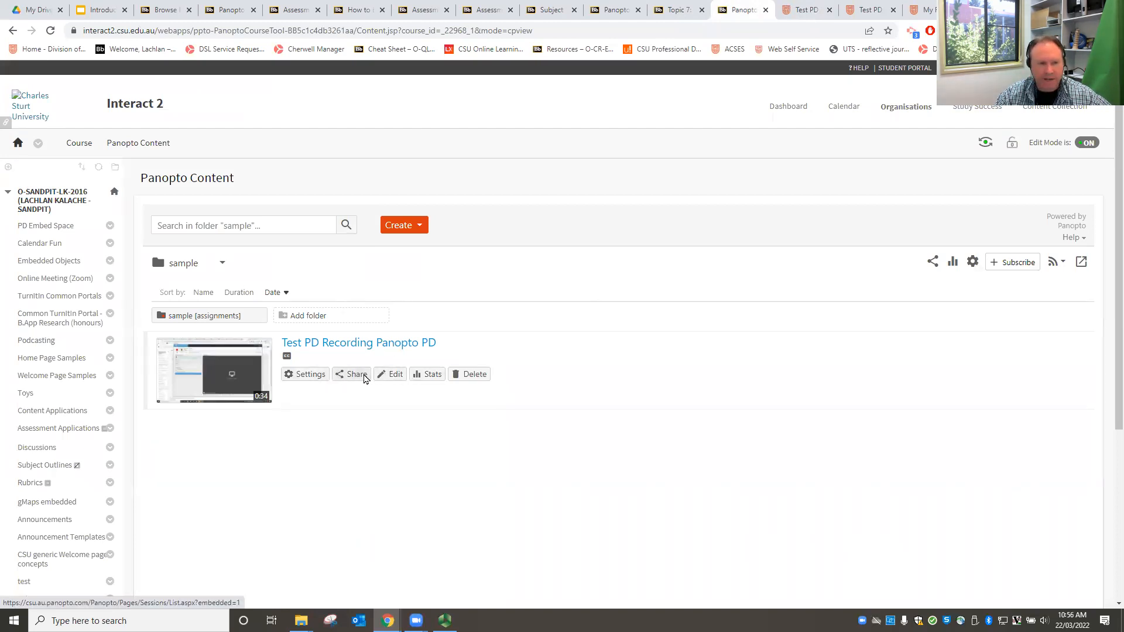
pyautogui.click(350, 377)
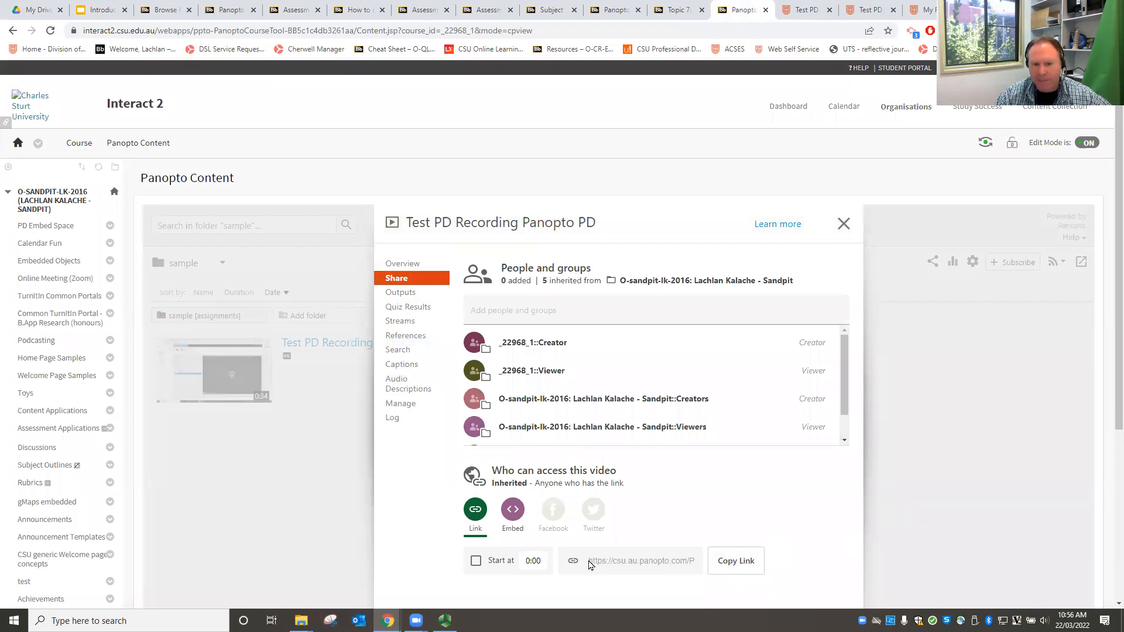
pyautogui.moveTo(589, 564); pyautogui.dragTo(724, 564)
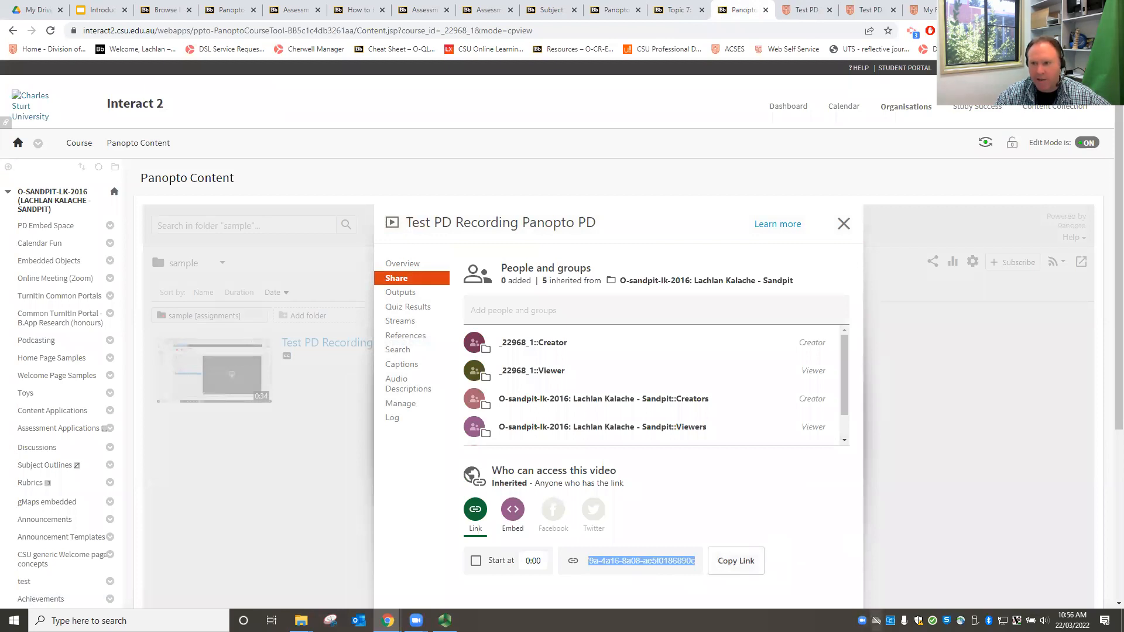
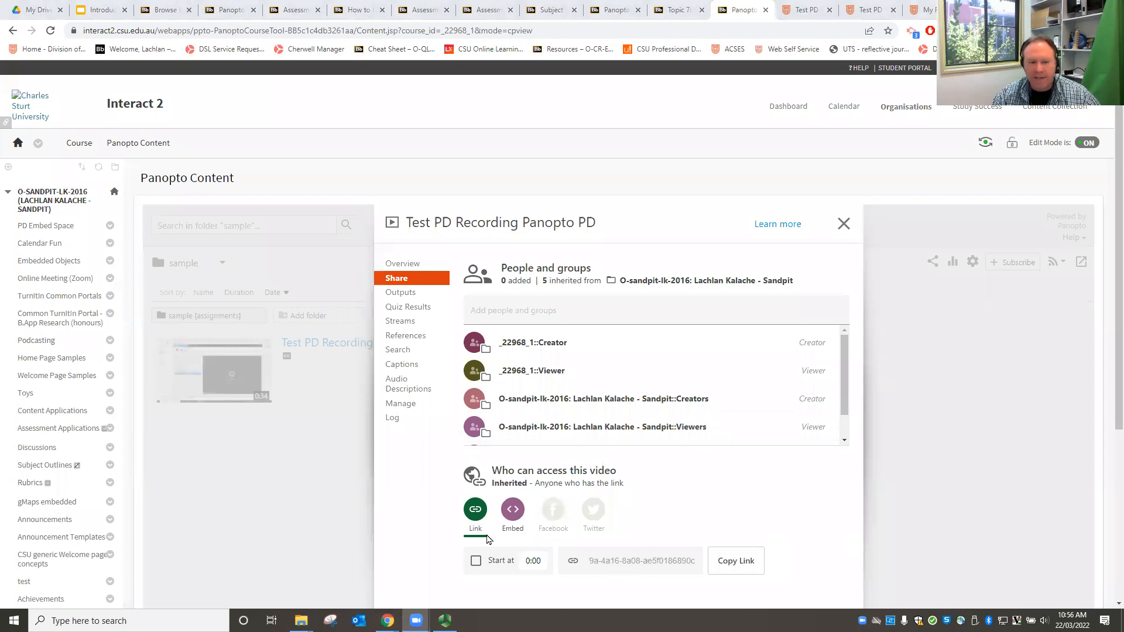
# Switch the sharing method to Embed and copy the recording's embed code with the default options.
pyautogui.click(512, 511)
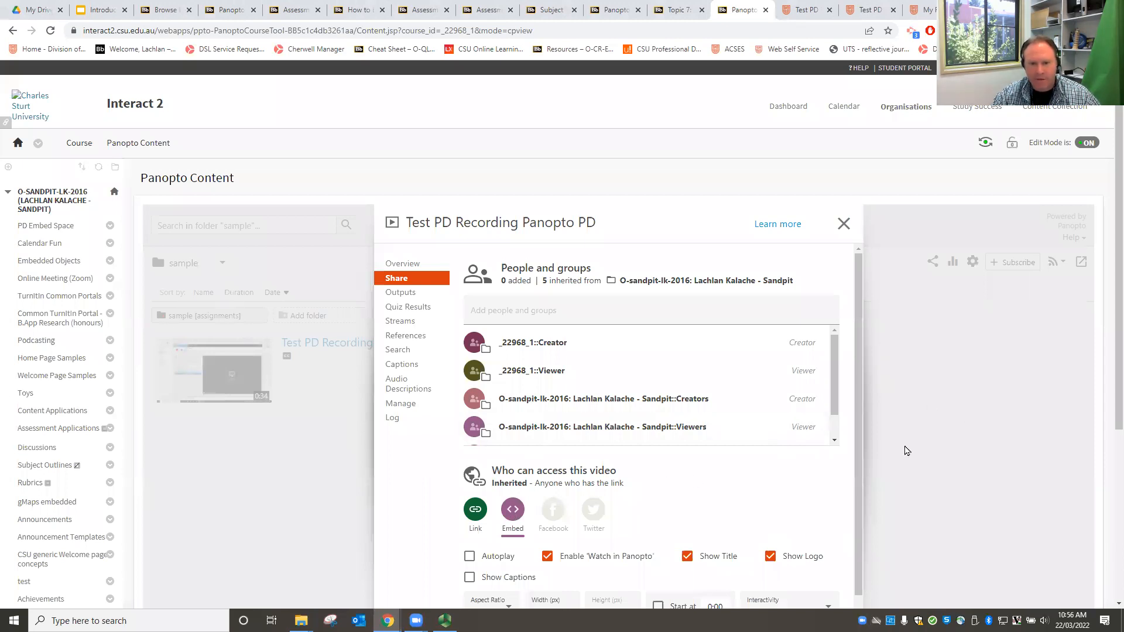
pyautogui.scroll(-2, 906, 451)
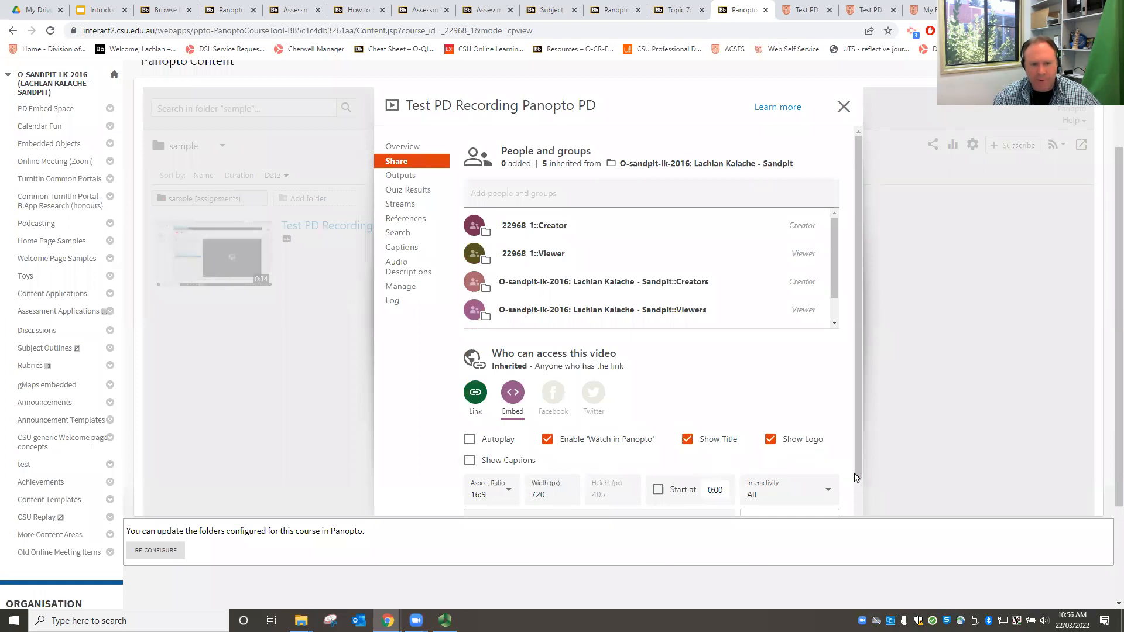
pyautogui.scroll(-1, 859, 410)
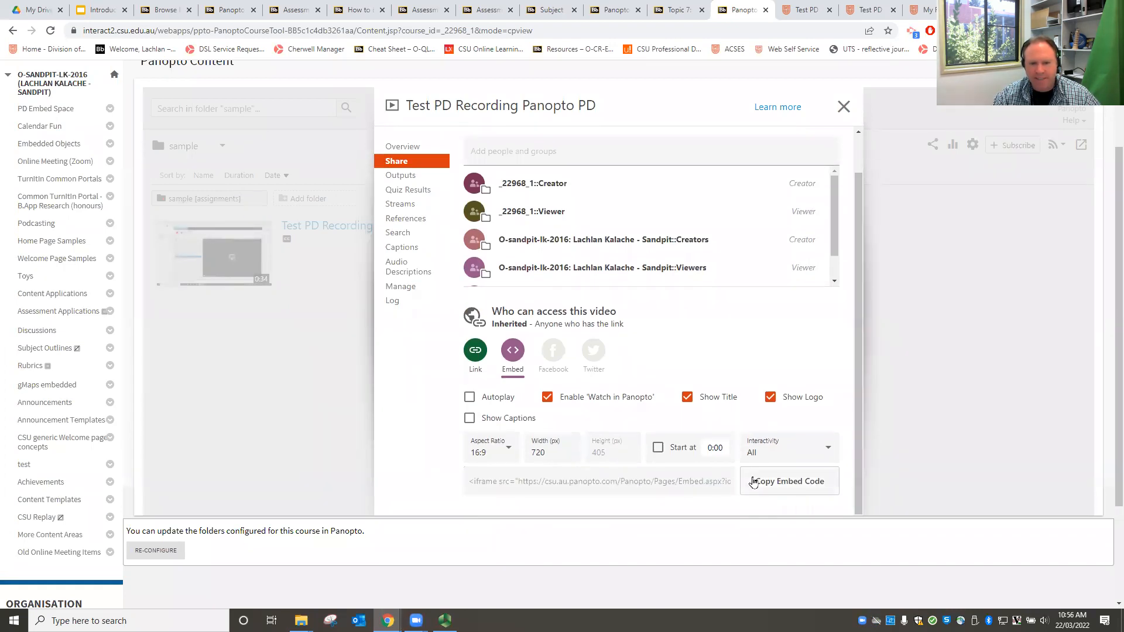
pyautogui.click(791, 486)
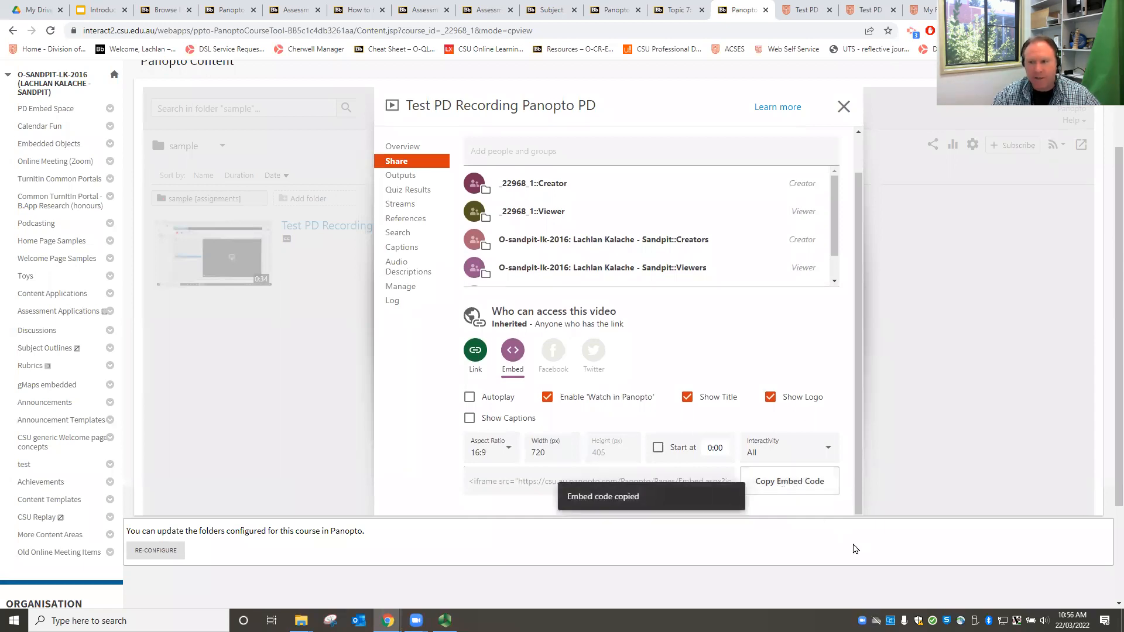
# Go to the Topic 7 page and create a new content item named "panopto test vid".
pyautogui.click(678, 12)
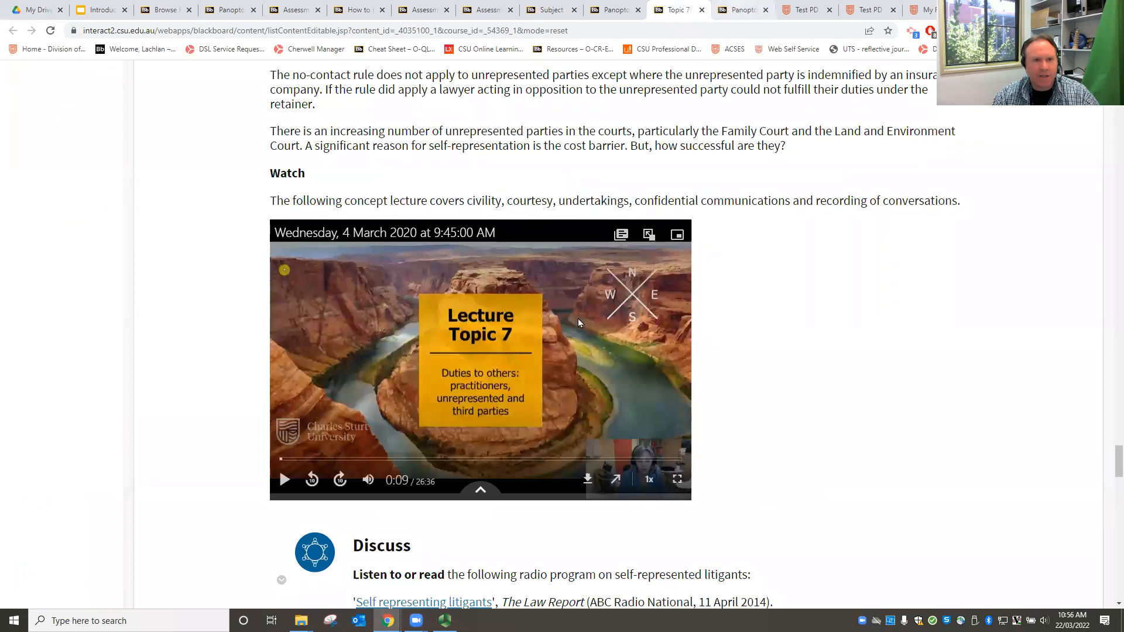
pyautogui.scroll(2, 578, 323)
pyautogui.moveTo(1120, 453); pyautogui.dragTo(1115, 70)
pyautogui.click(185, 209)
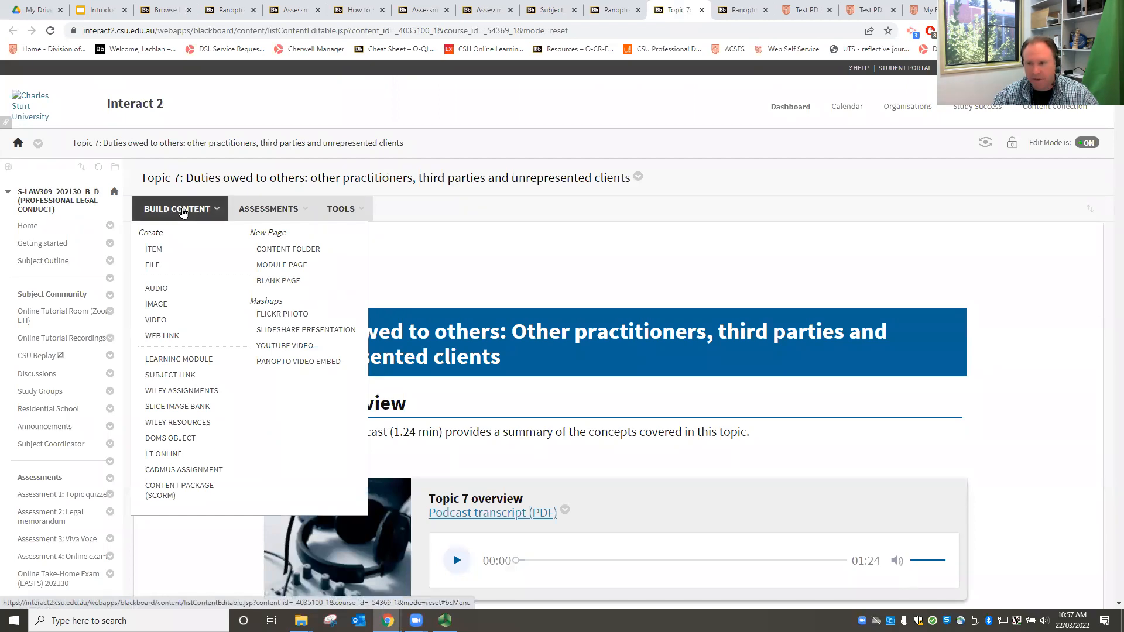
pyautogui.moveTo(160, 218)
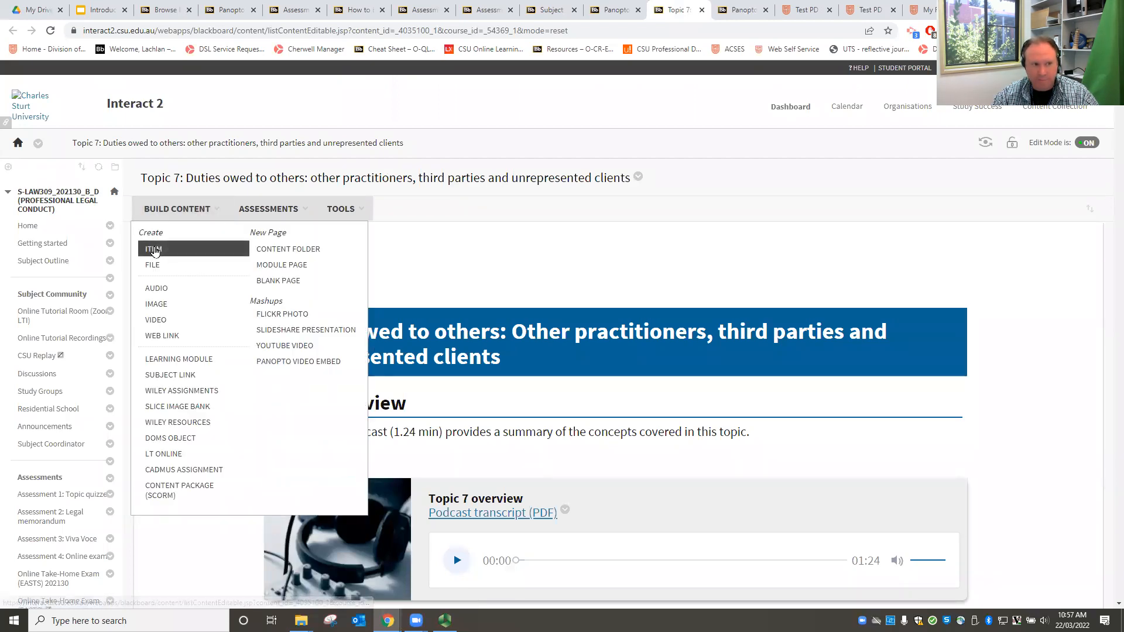
pyautogui.click(154, 249)
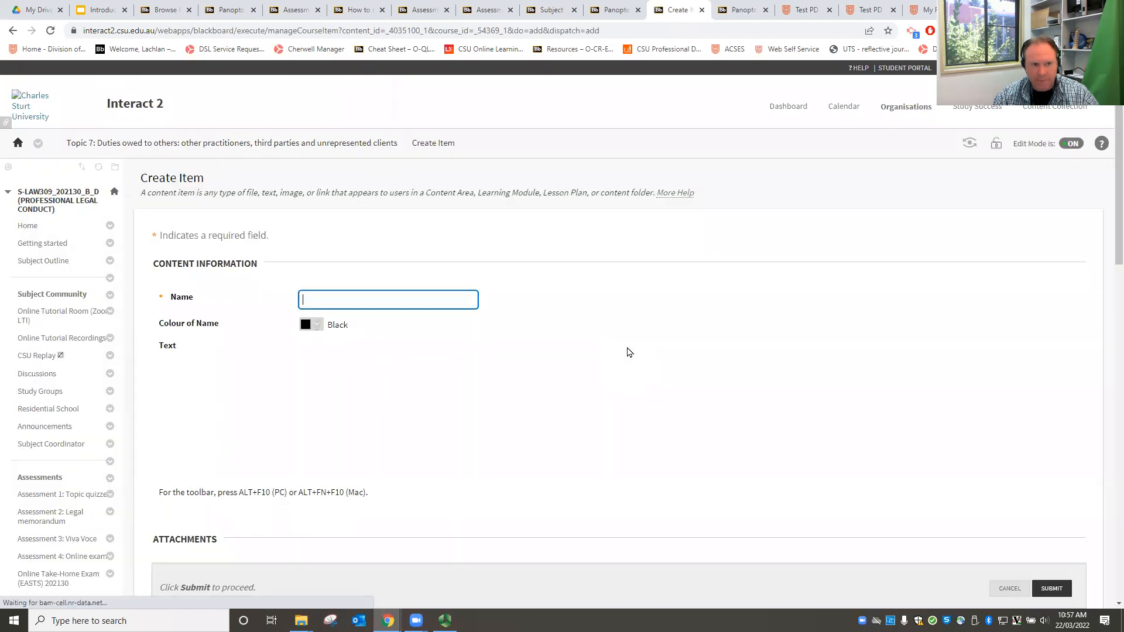
pyautogui.write('panopto')
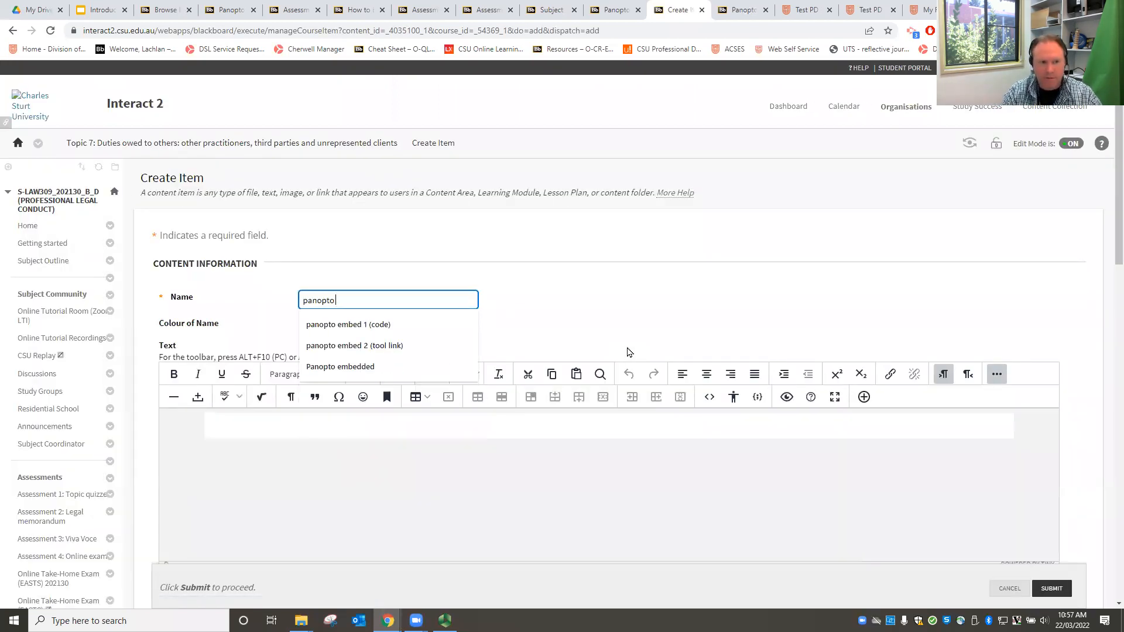
pyautogui.write(' test vid')
# Paste the copied Panopto embed code into the source code of the item's text and save it.
pyautogui.click(378, 424)
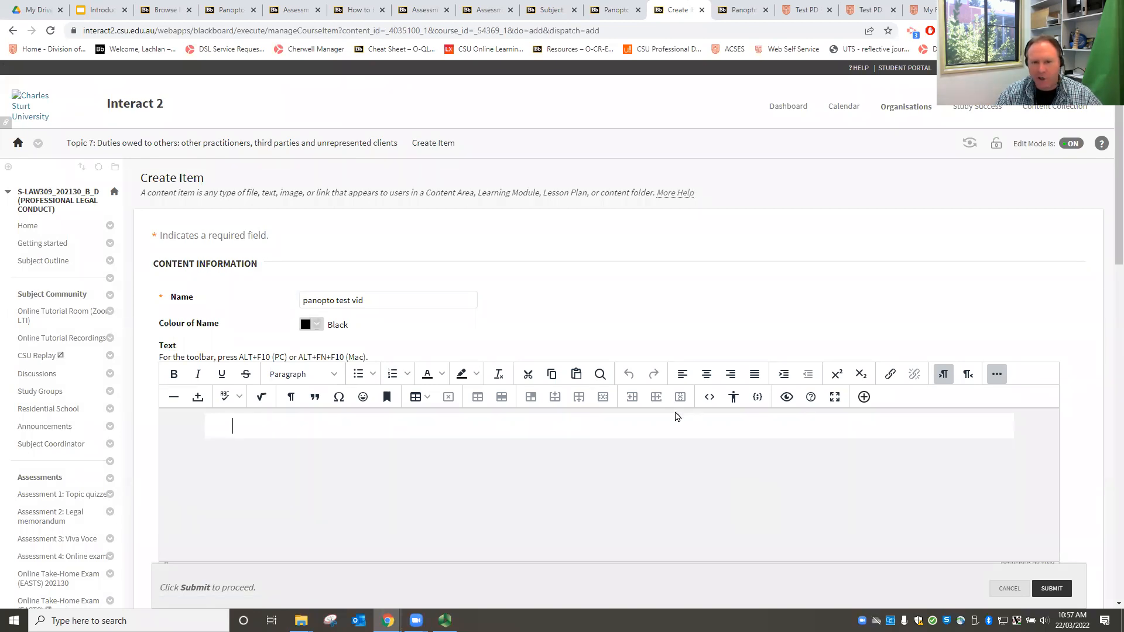
pyautogui.click(710, 399)
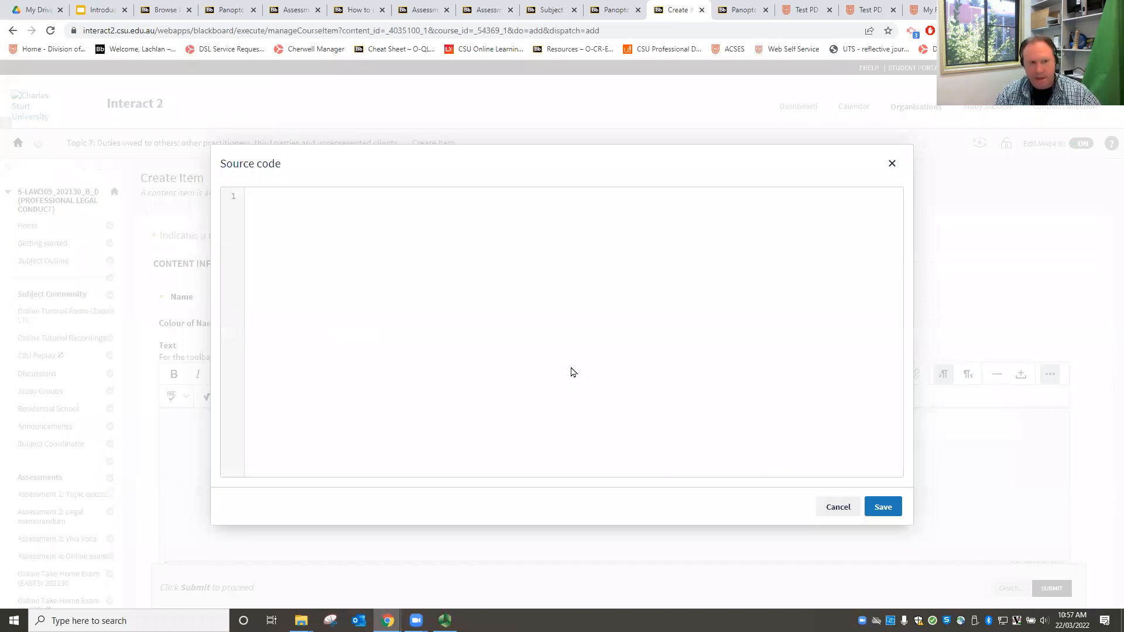
pyautogui.hotkey('ctrl', 'v')
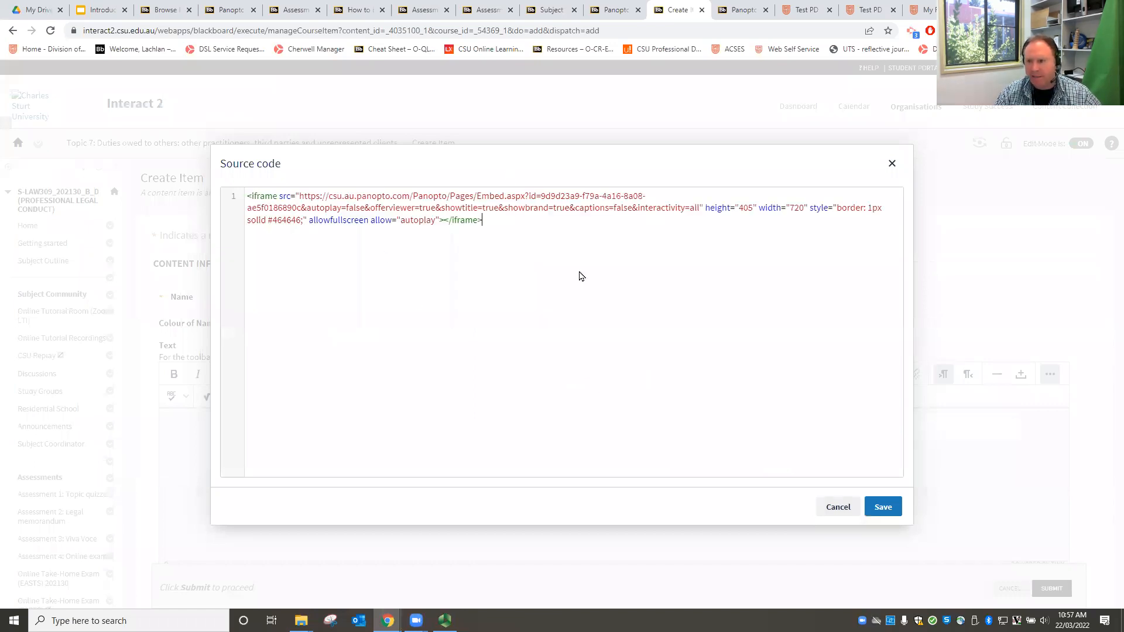
pyautogui.click(883, 507)
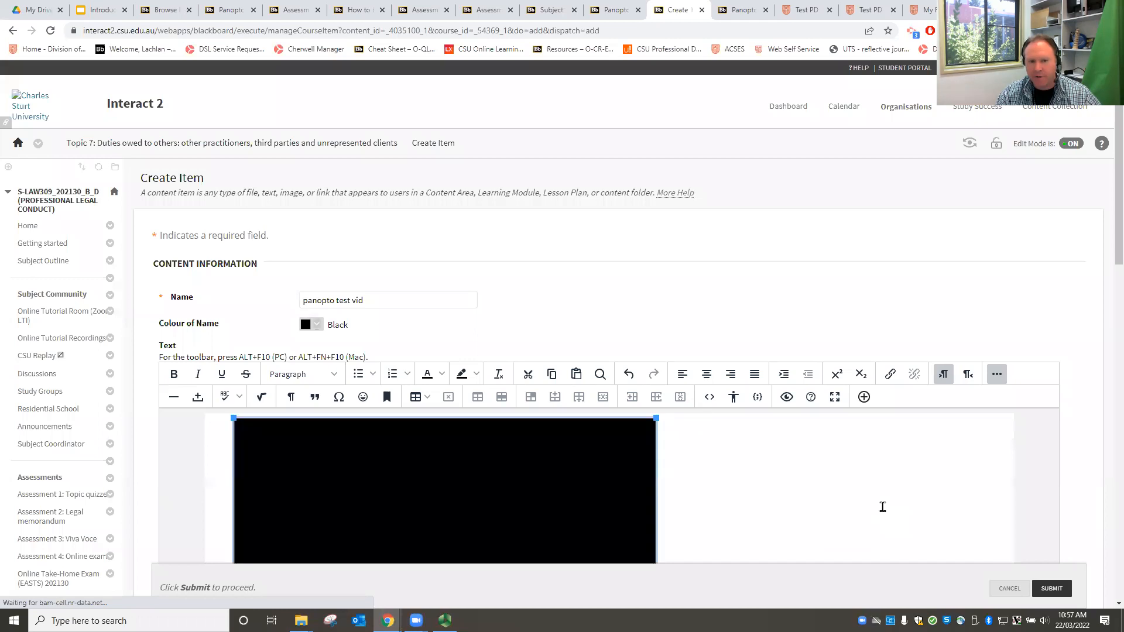
# Submit the new content item and check the embedded recording on the Topic 7 page.
pyautogui.scroll(-3, 915, 361)
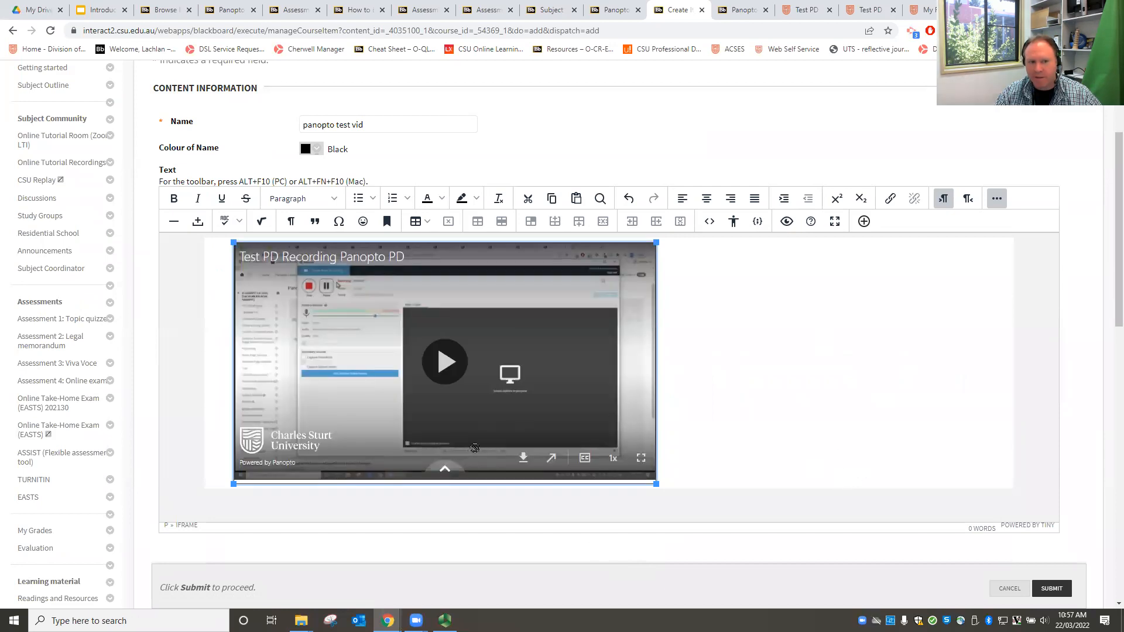
pyautogui.click(1053, 589)
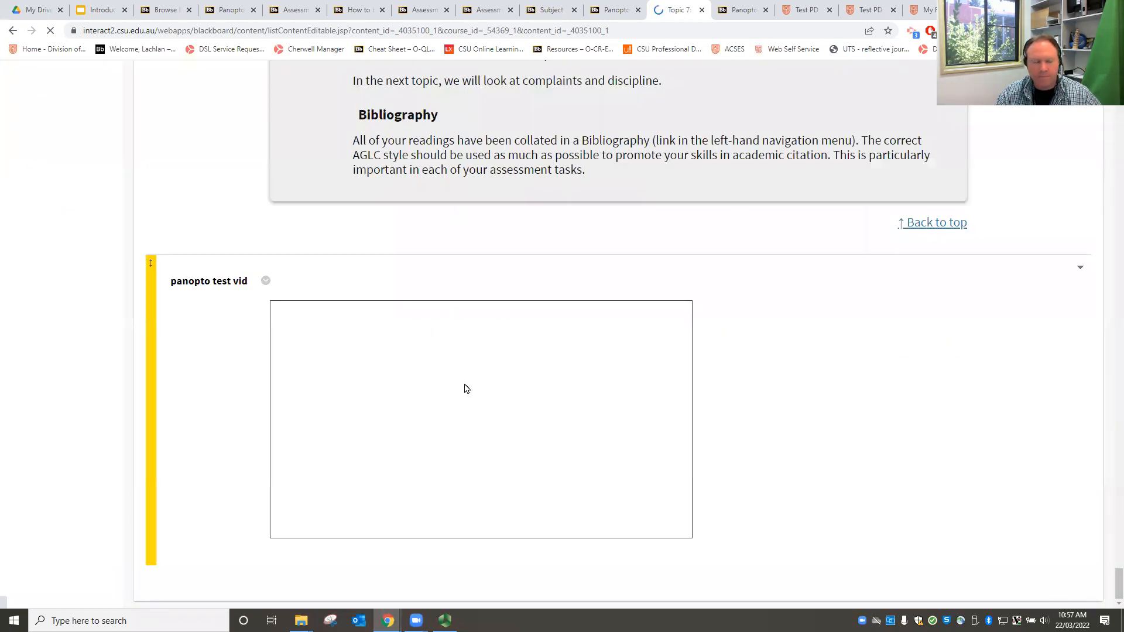
pyautogui.scroll(2, 480, 392)
pyautogui.scroll(-2, 961, 434)
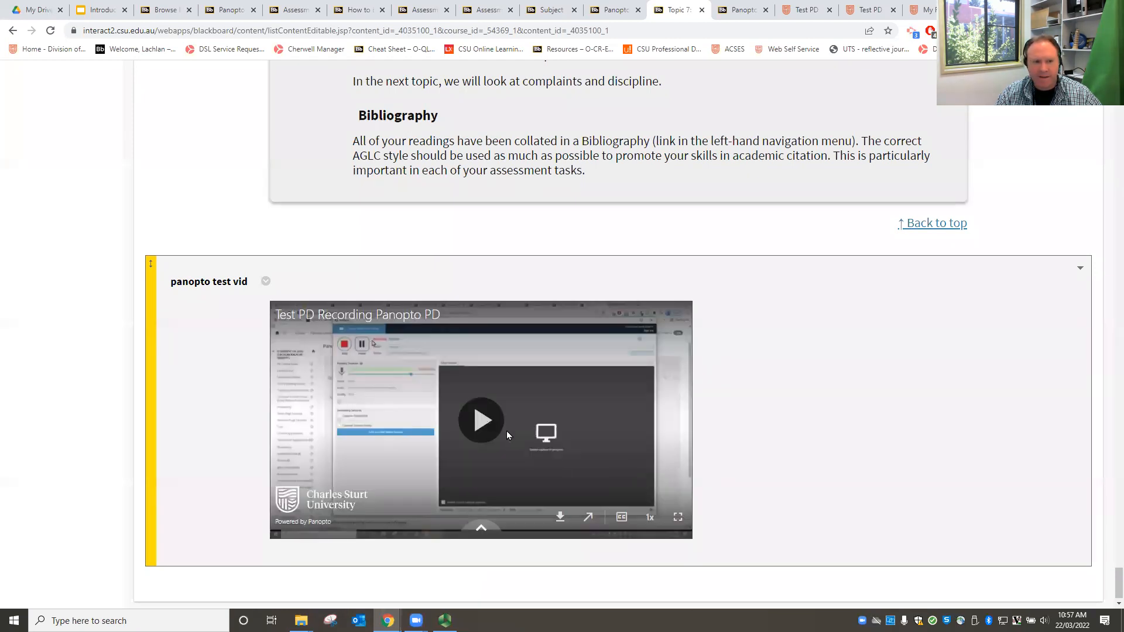
# Turn on captions for the embedded recording and play it up to the quiz.
pyautogui.click(623, 519)
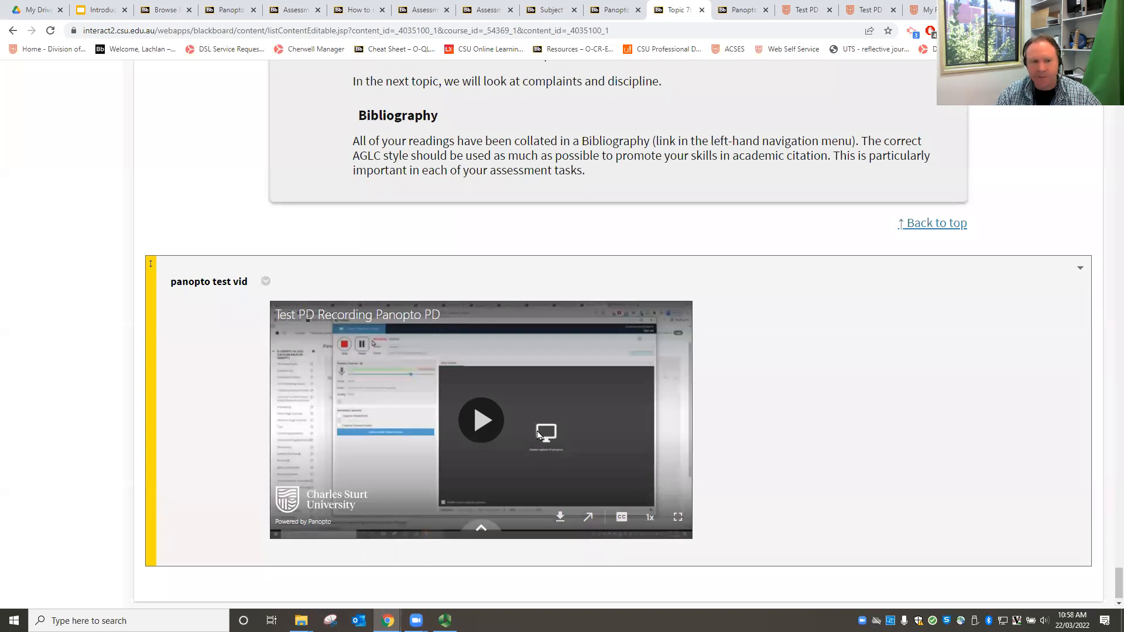
pyautogui.click(481, 419)
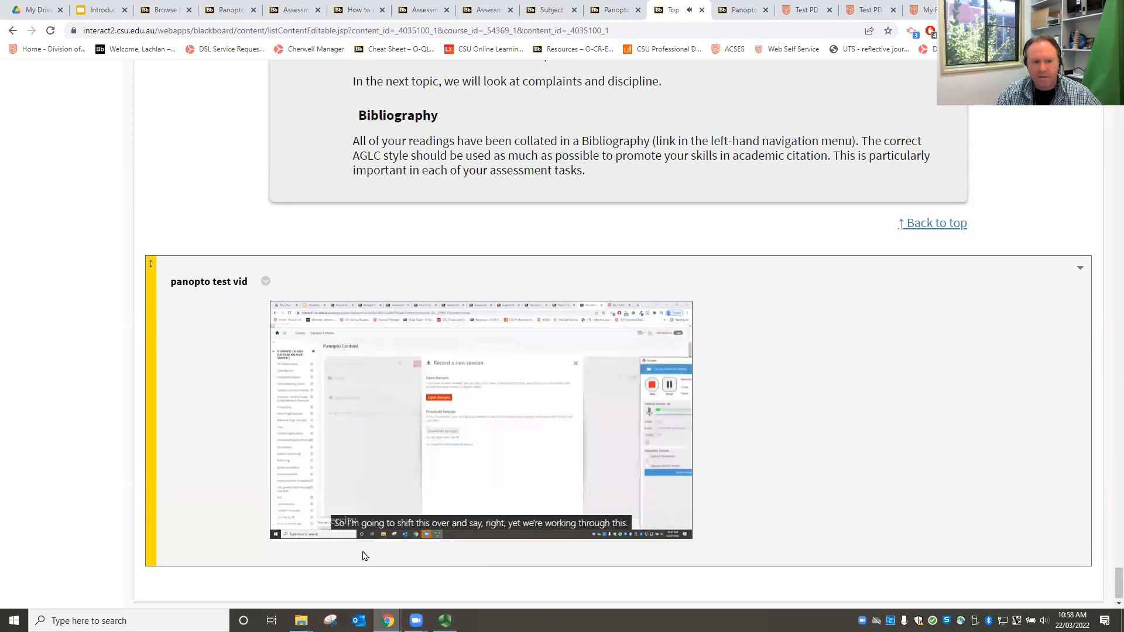
pyautogui.click(480, 529)
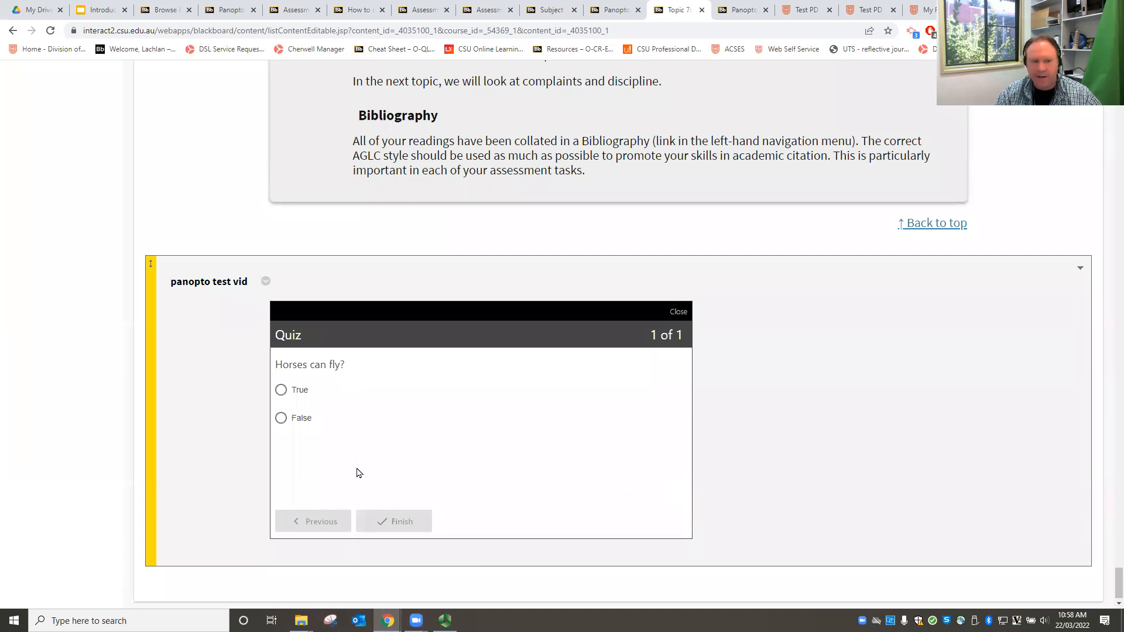
# Answer the "Horses can fly?" quiz with False, retake it with True, and continue the recording before pausing it.
pyautogui.click(281, 417)
pyautogui.click(404, 524)
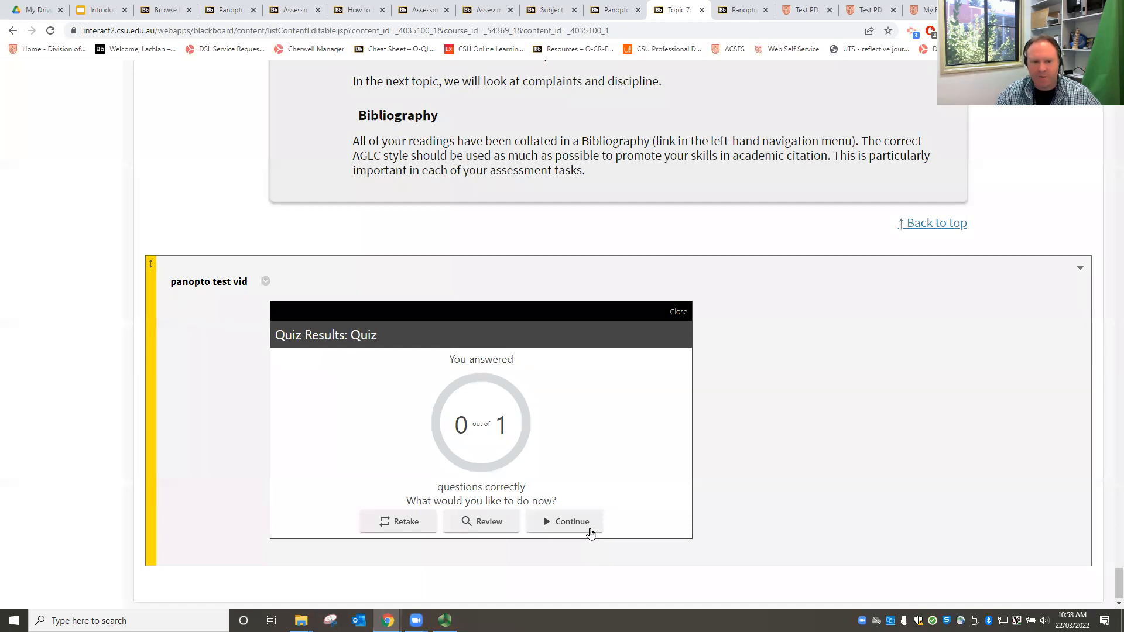
pyautogui.click(403, 527)
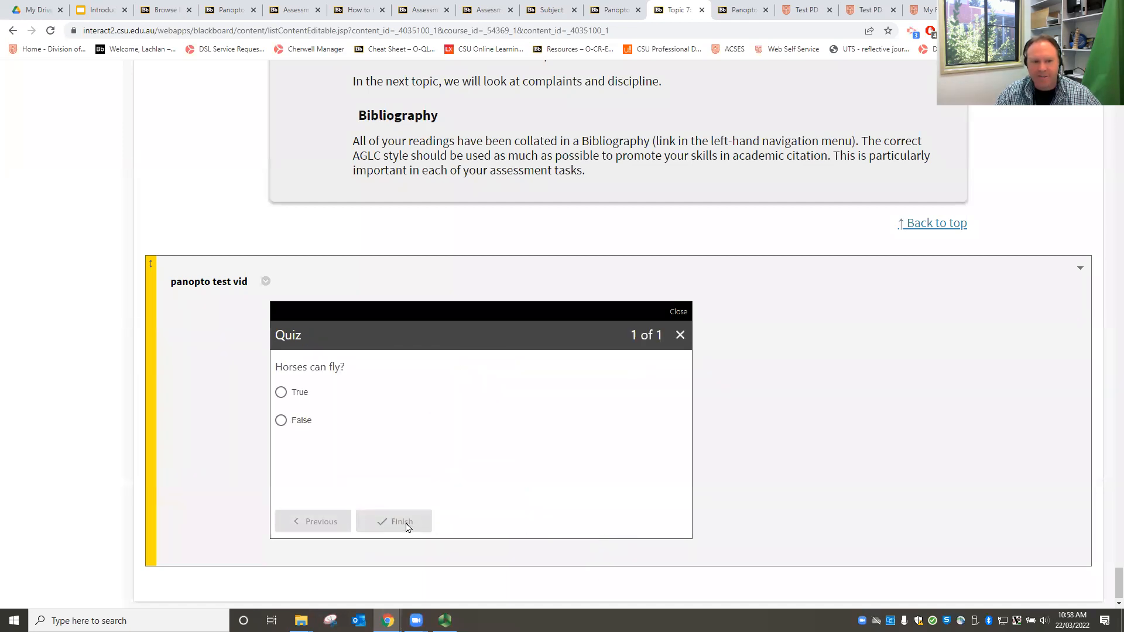
pyautogui.click(296, 394)
pyautogui.click(396, 521)
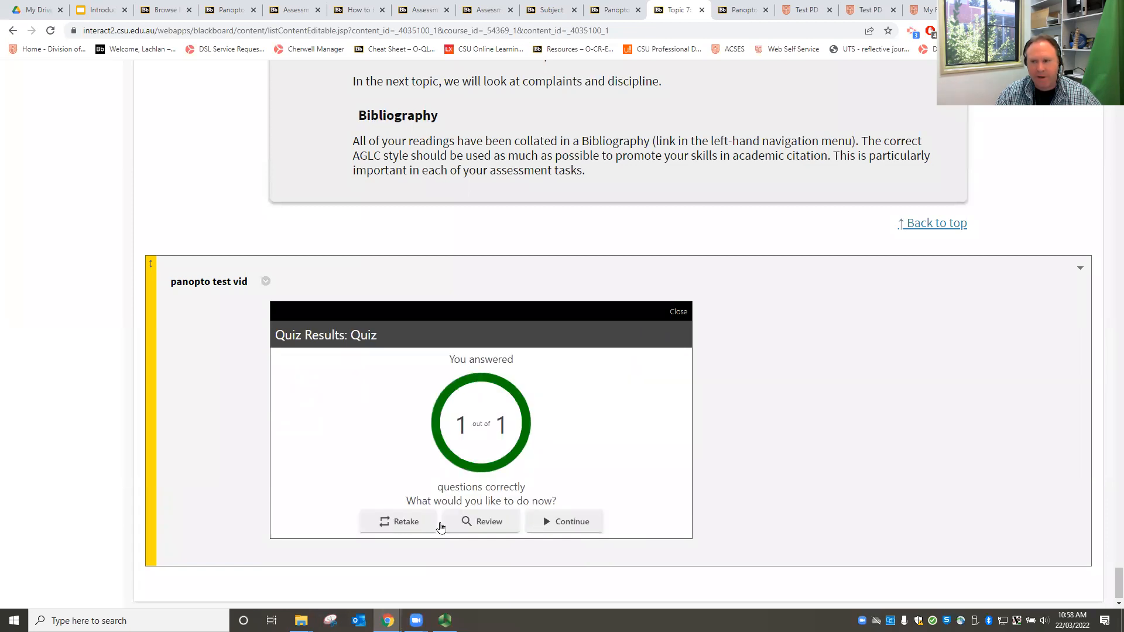
pyautogui.click(570, 526)
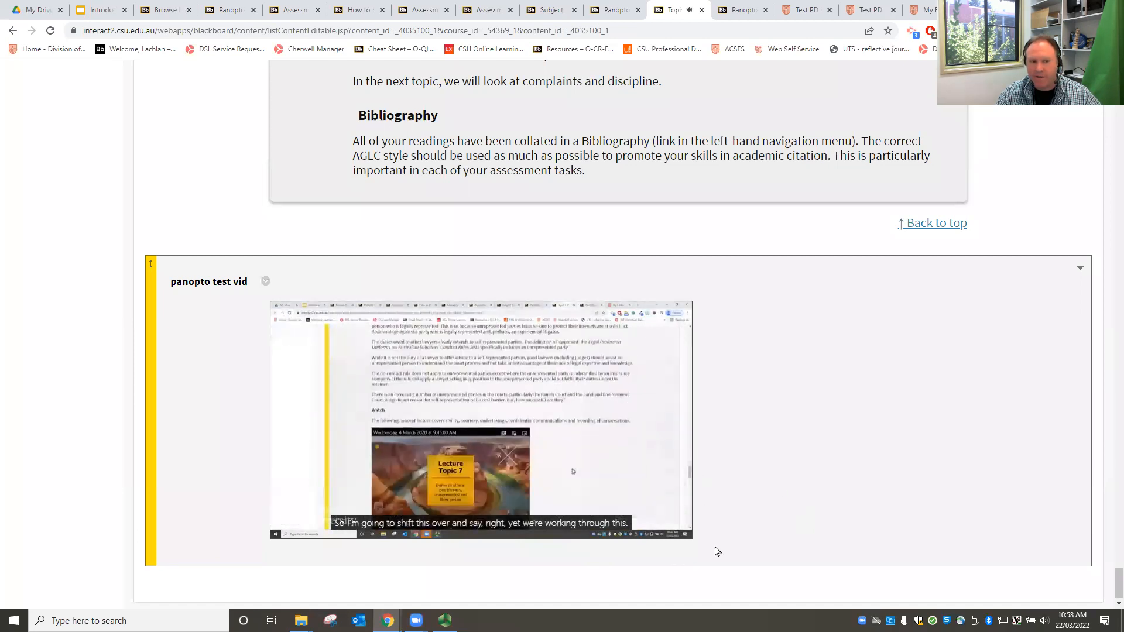
pyautogui.click(282, 520)
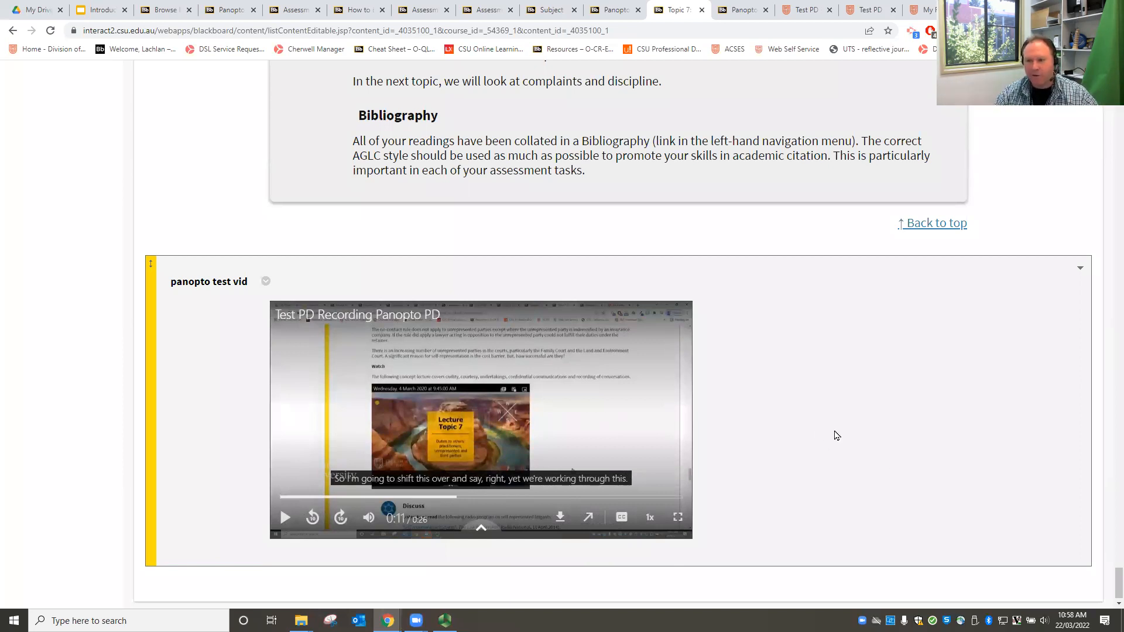
# Open the "panopto test vid" item for editing and delete the embedded recording from its text.
pyautogui.click(266, 281)
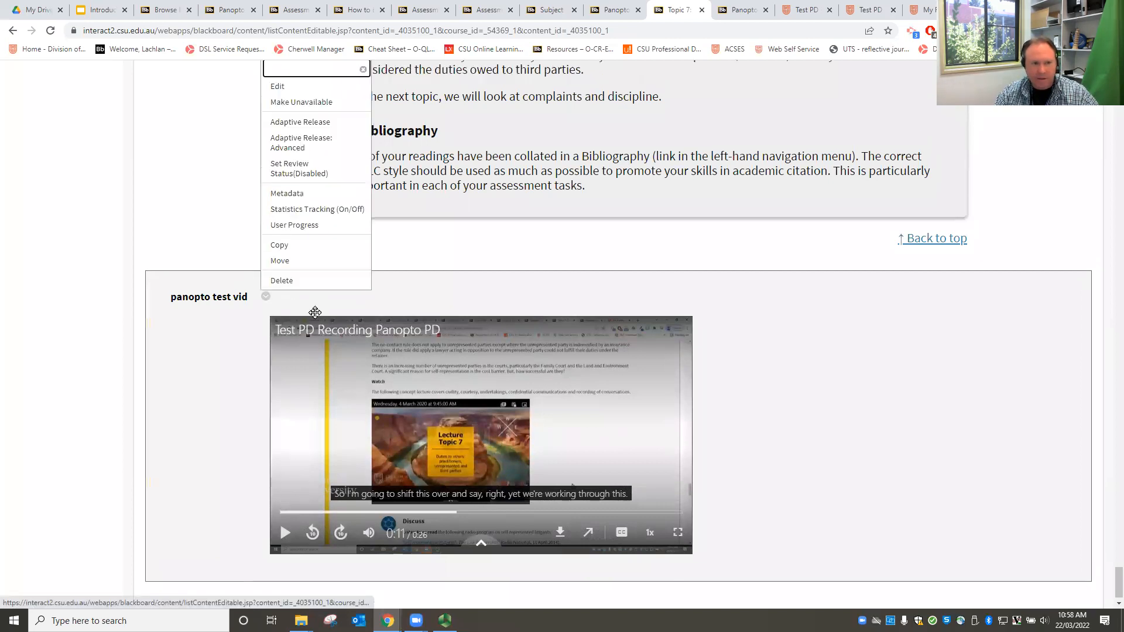
pyautogui.click(279, 85)
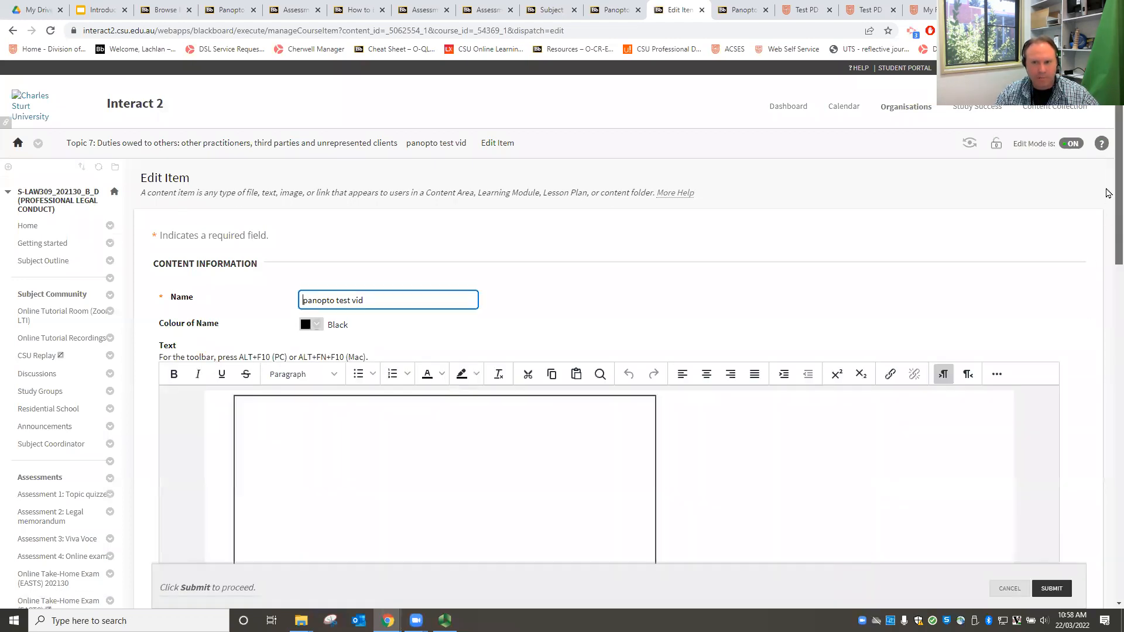
pyautogui.scroll(-3, 1109, 237)
pyautogui.click(805, 378)
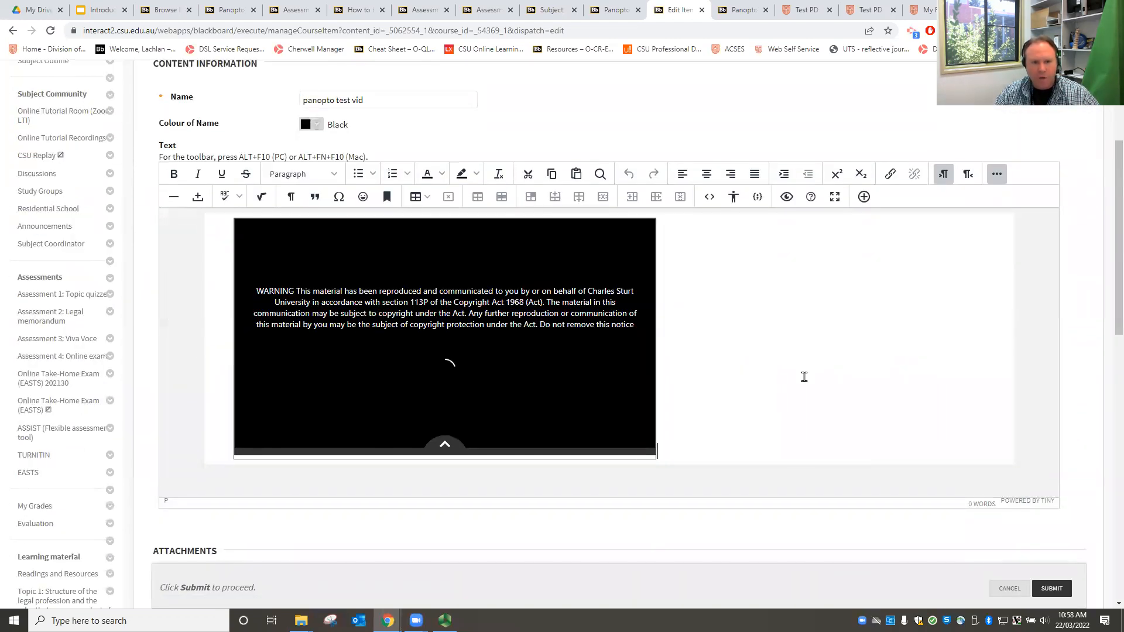
pyautogui.press('BackSpace')
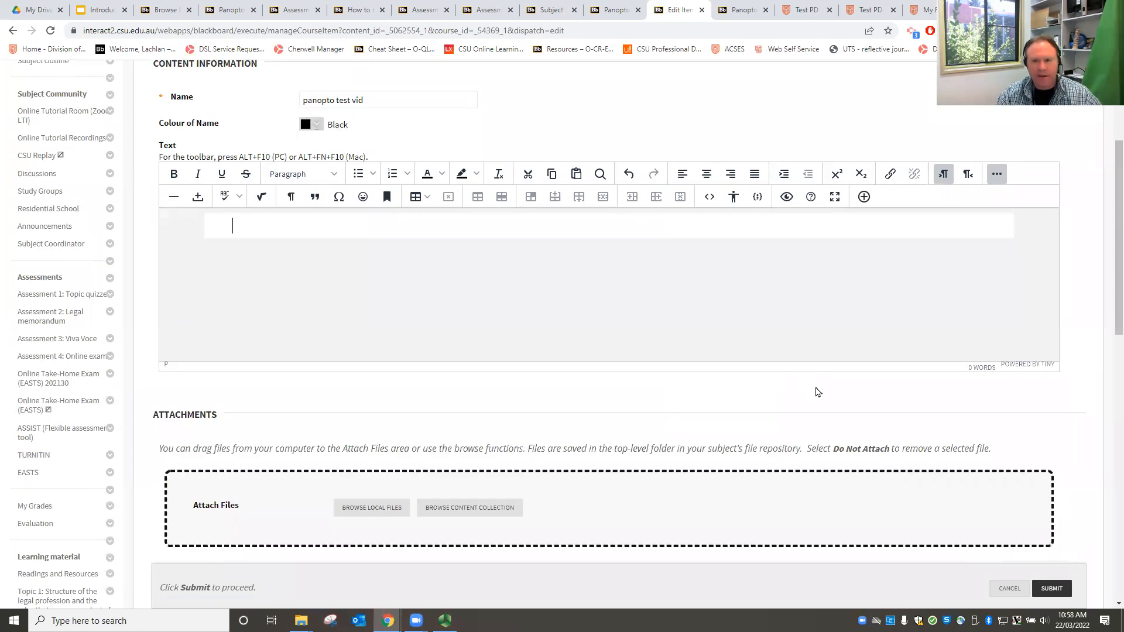
# Add the Test PD Recording Panopto PD from the sample folder to the item's text using the Panopto Video content tool.
pyautogui.scroll(3, 514, 331)
pyautogui.scroll(-1, 514, 332)
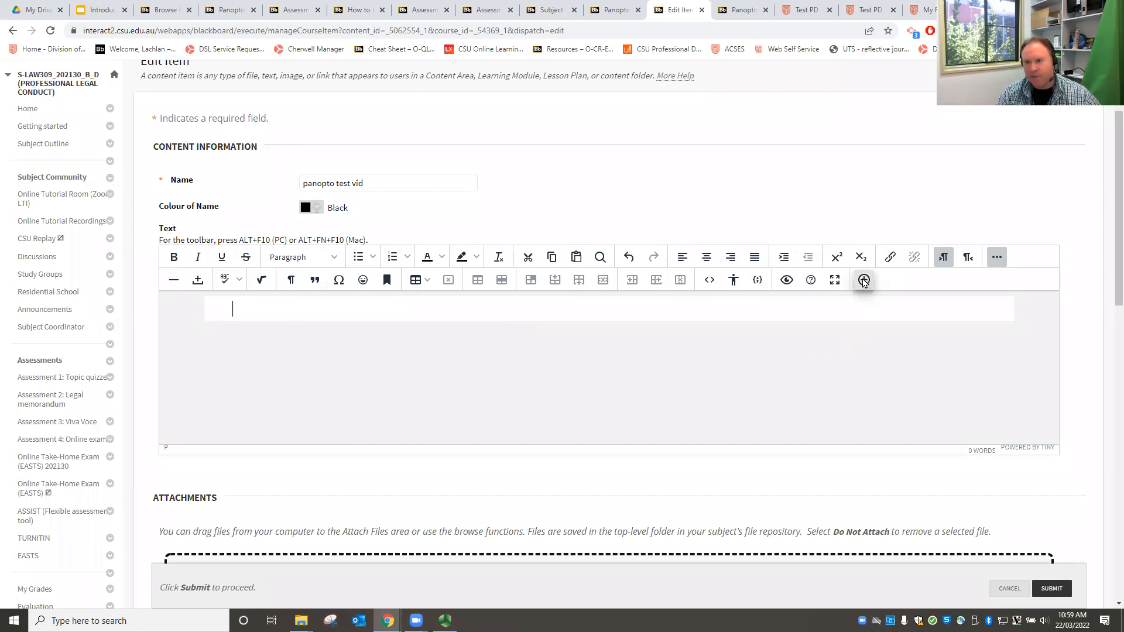
pyautogui.click(864, 281)
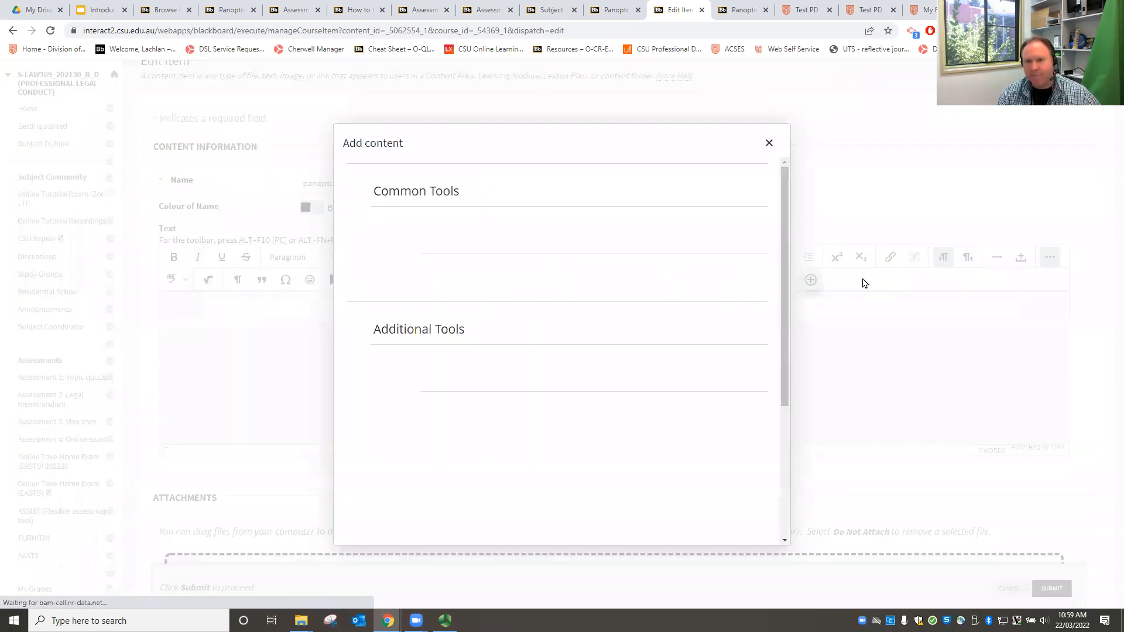
pyautogui.moveTo(787, 228); pyautogui.dragTo(793, 357)
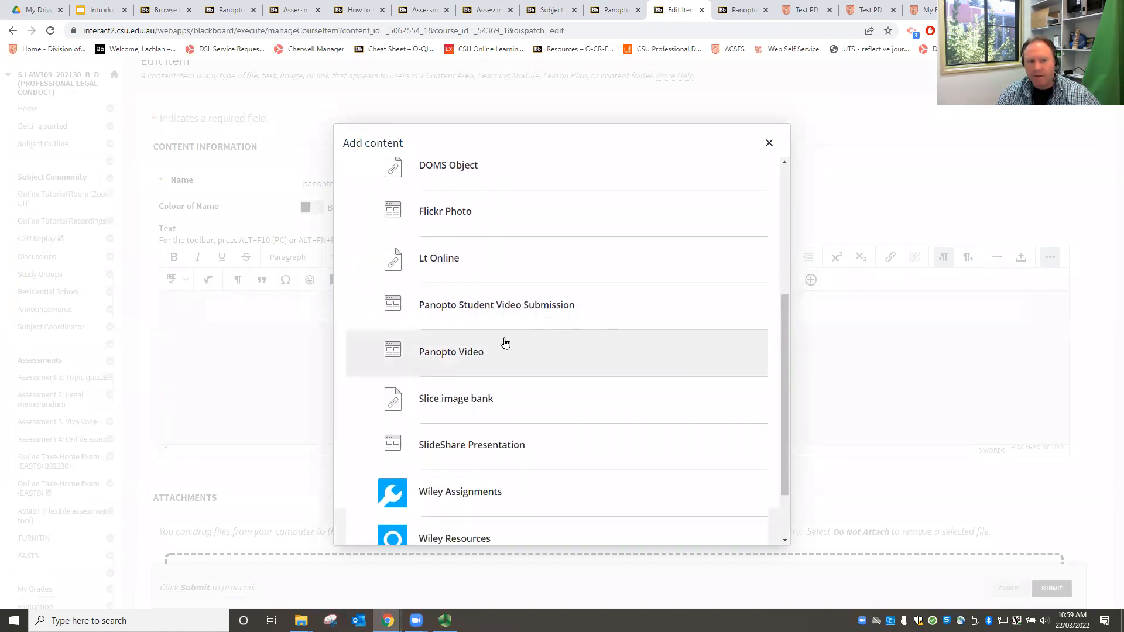
pyautogui.click(449, 356)
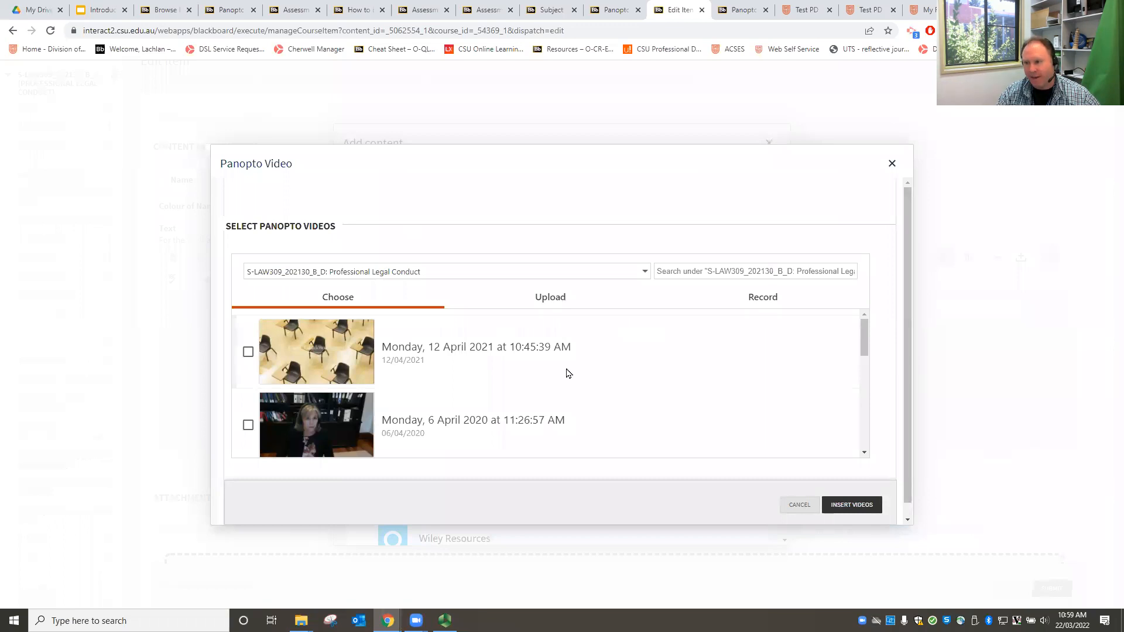
pyautogui.moveTo(863, 332)
pyautogui.mouseDown()
pyautogui.moveTo(865, 434)
pyautogui.moveTo(871, 311)
pyautogui.mouseUp()
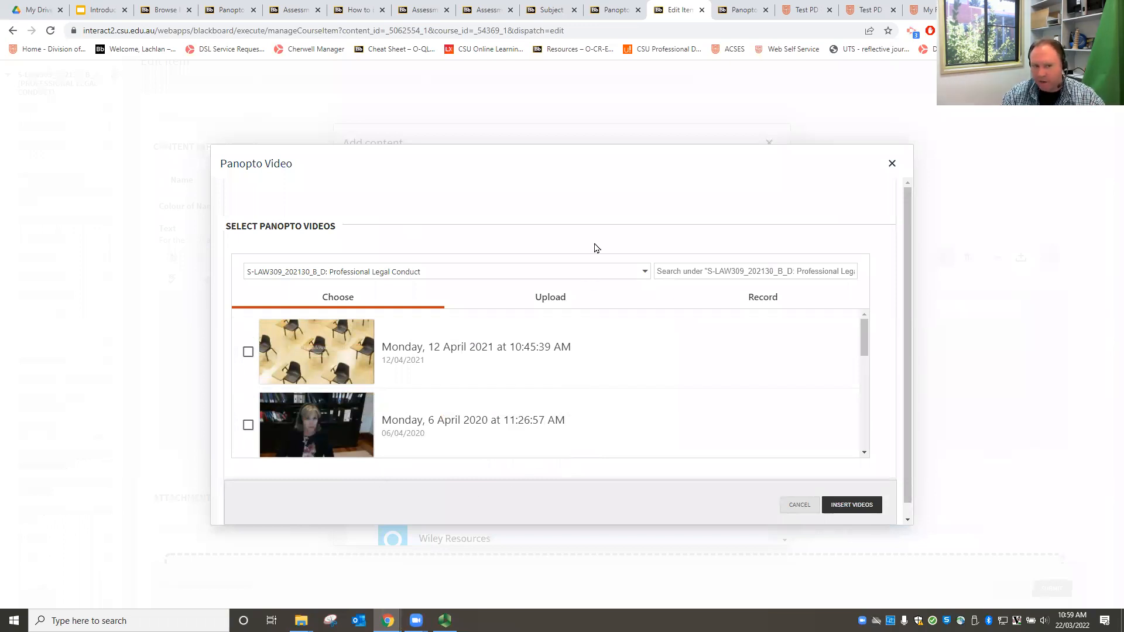
pyautogui.click(644, 274)
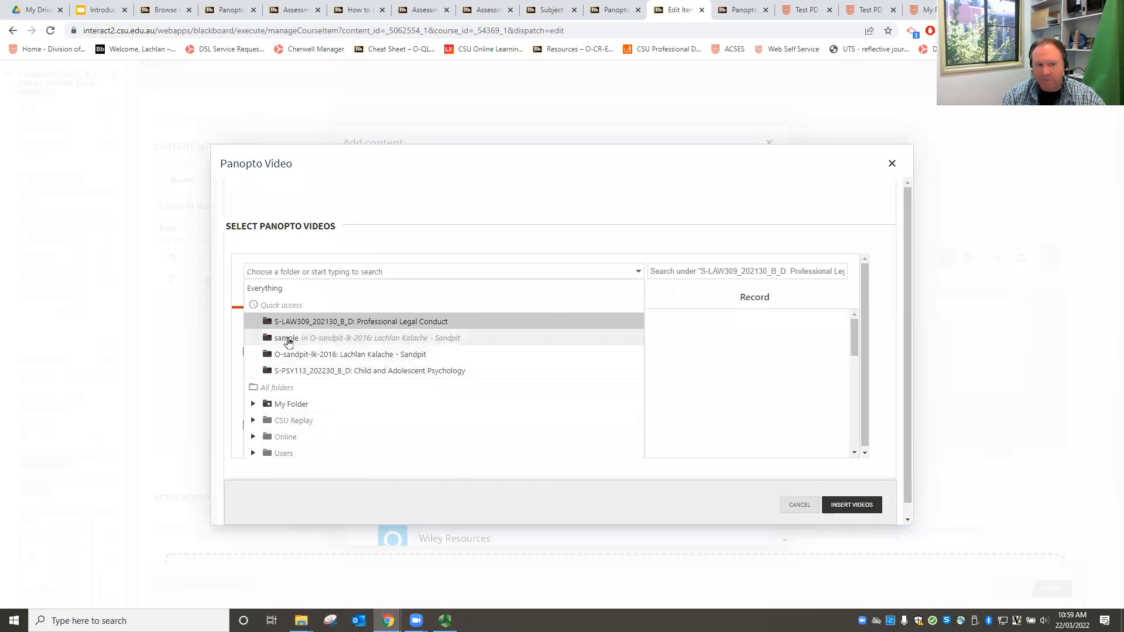
pyautogui.click(288, 343)
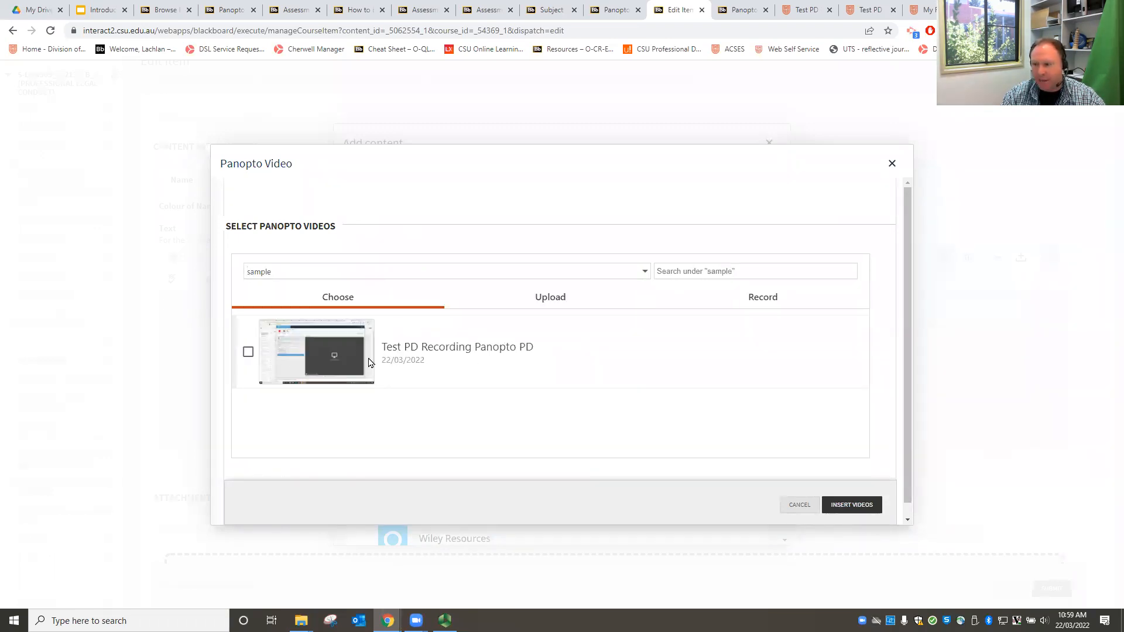
pyautogui.click(248, 353)
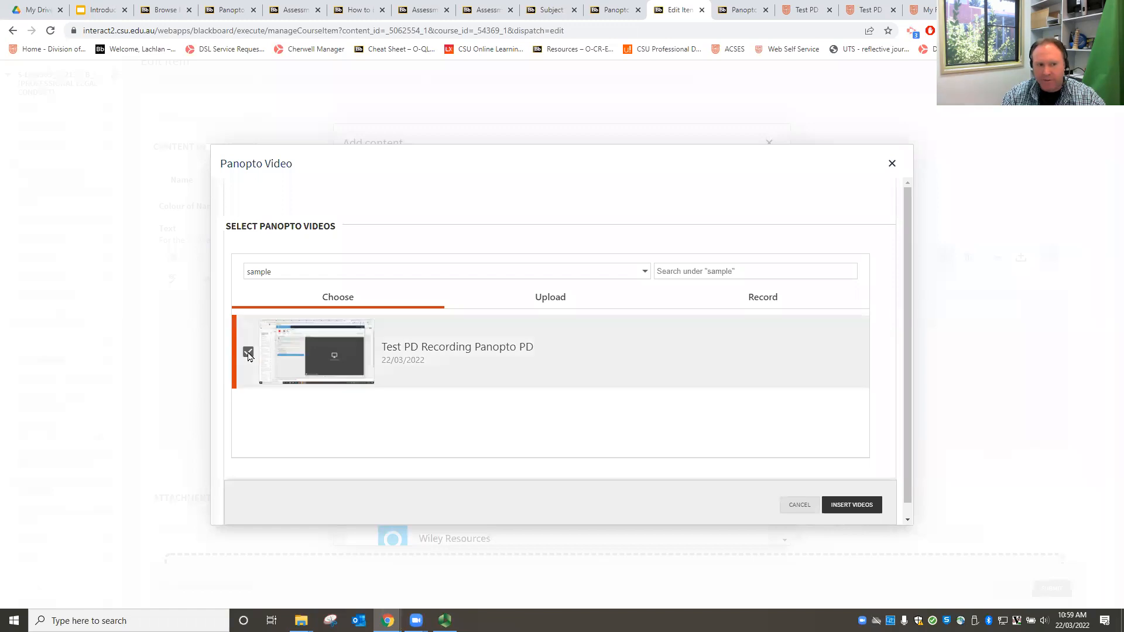
pyautogui.click(852, 505)
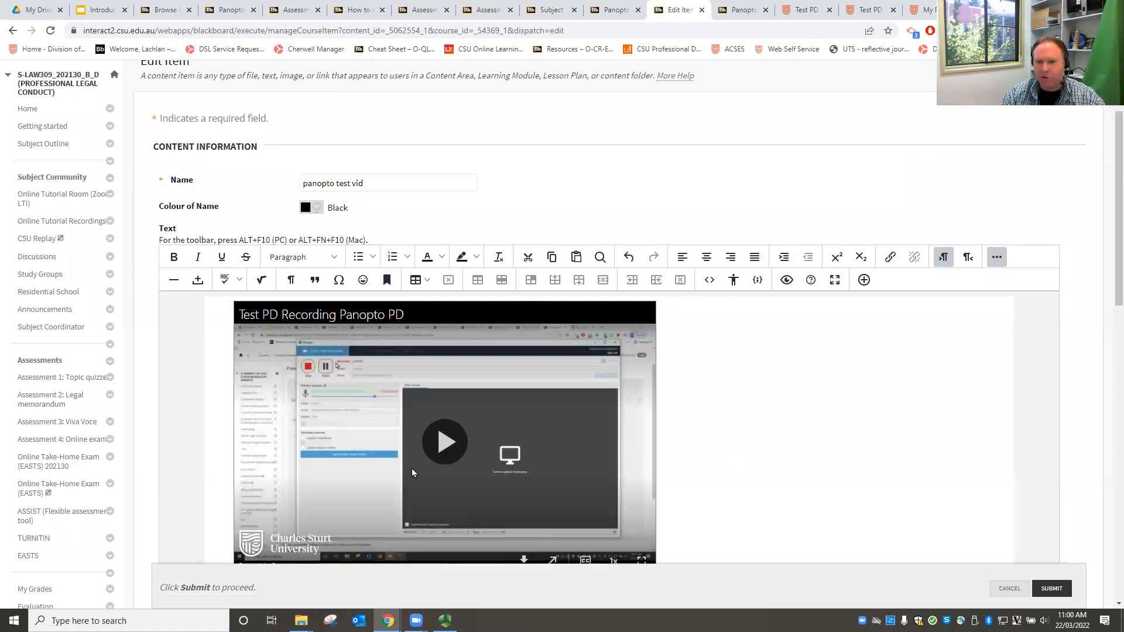
# Review the additional tools for adding content to the text, close them and cancel editing the item.
pyautogui.click(863, 281)
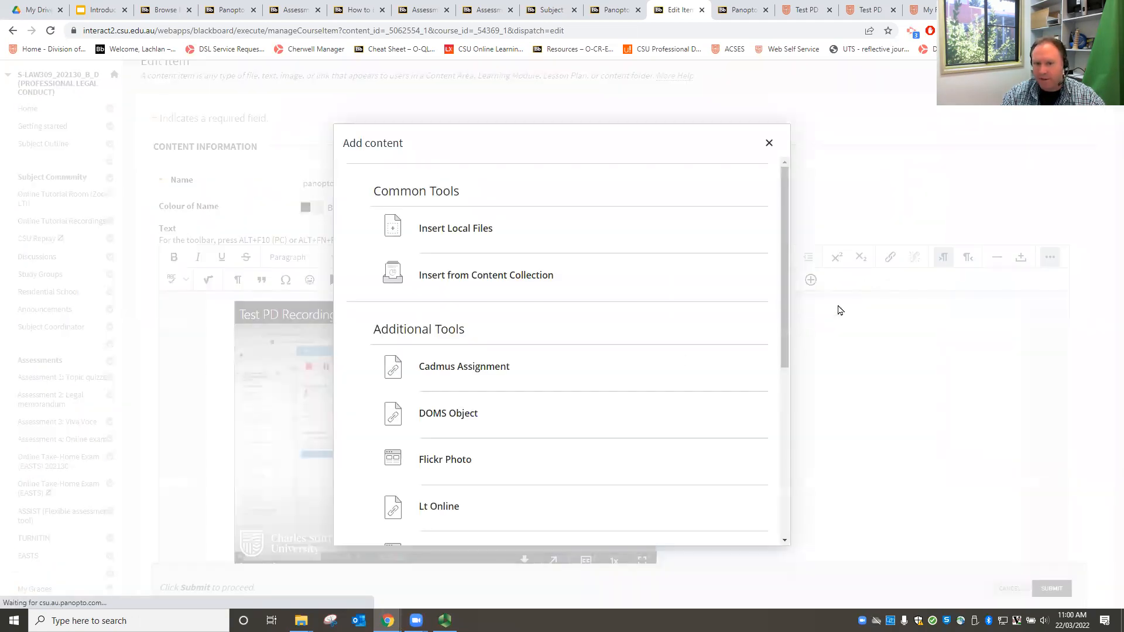
pyautogui.moveTo(785, 303); pyautogui.dragTo(785, 387)
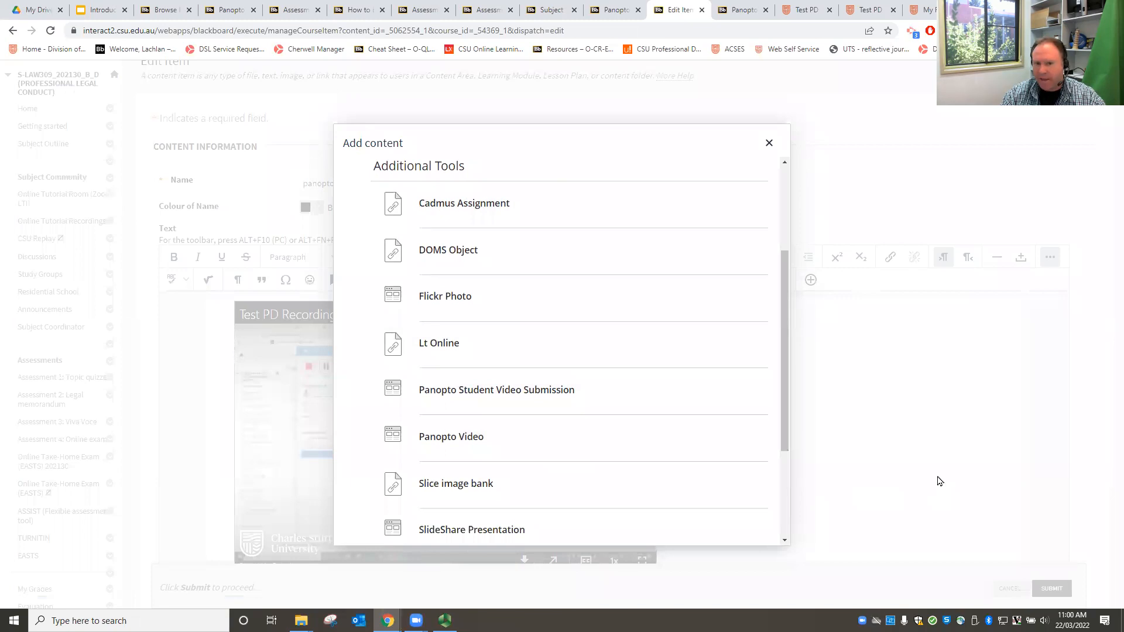
pyautogui.click(769, 143)
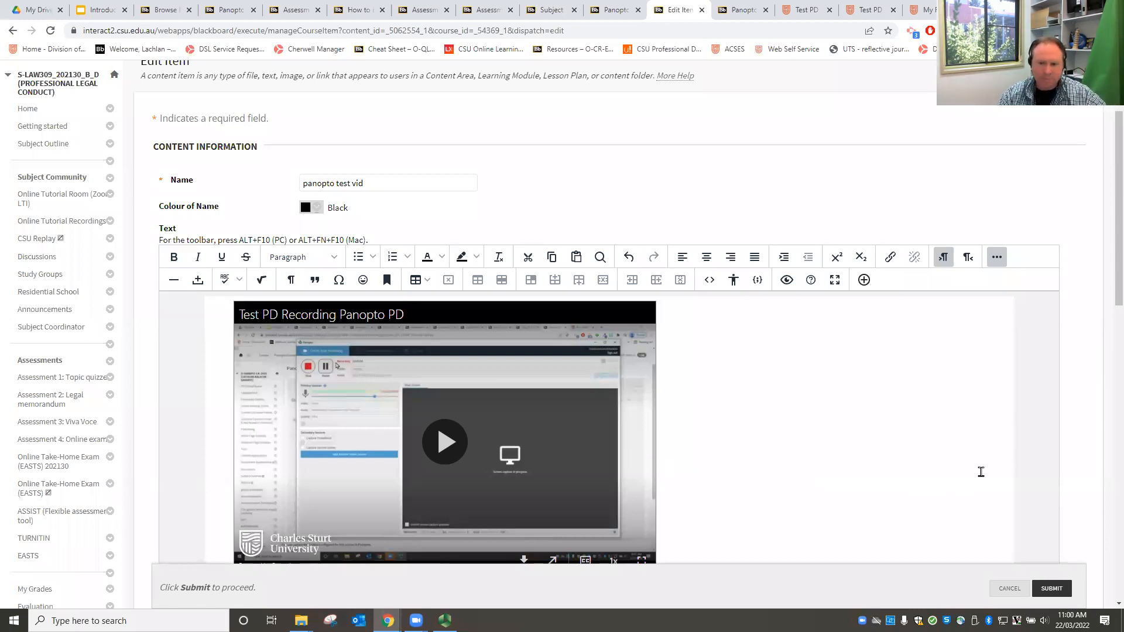
pyautogui.click(1010, 590)
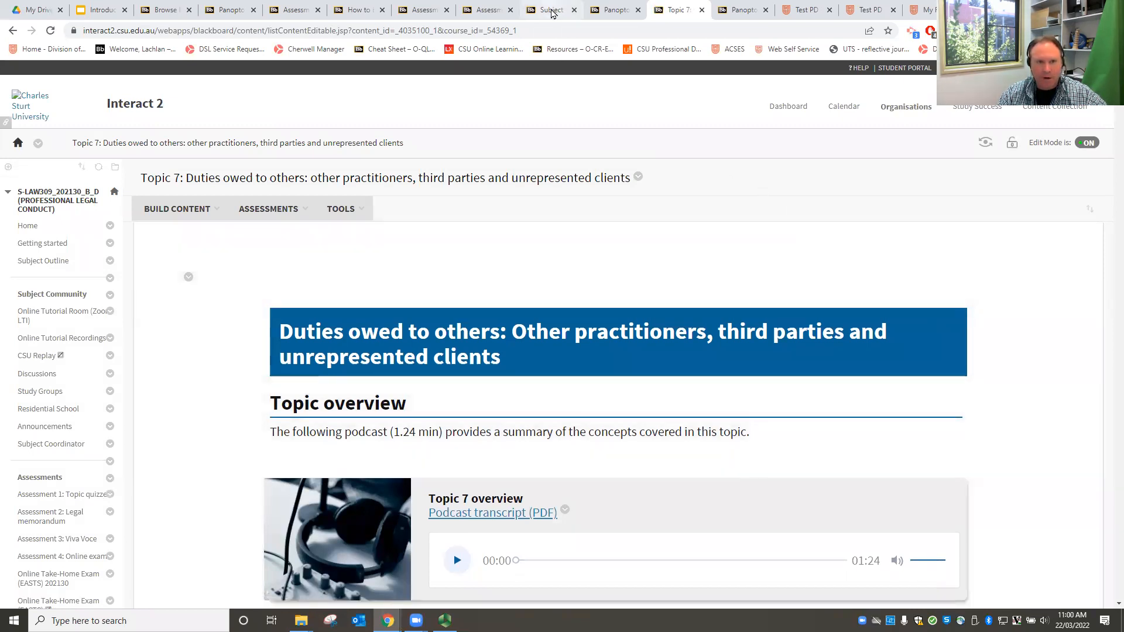
# Return to the subject's Panopto Content page, open the stats of the 12 April 2021 recording and set the period to Any time.
pyautogui.click(552, 11)
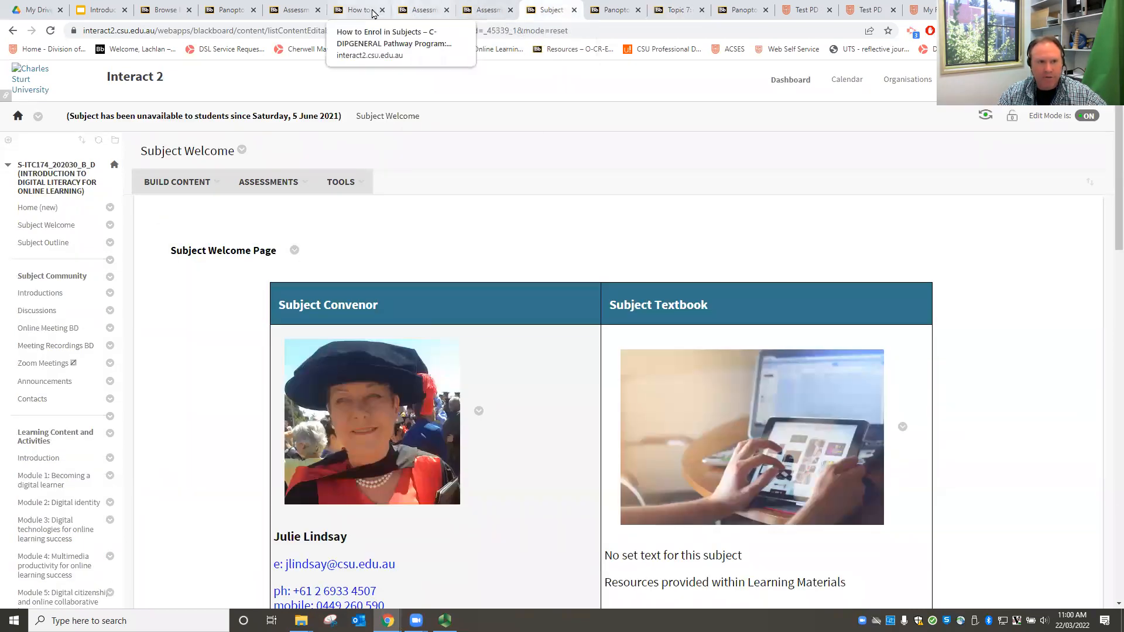
pyautogui.click(418, 10)
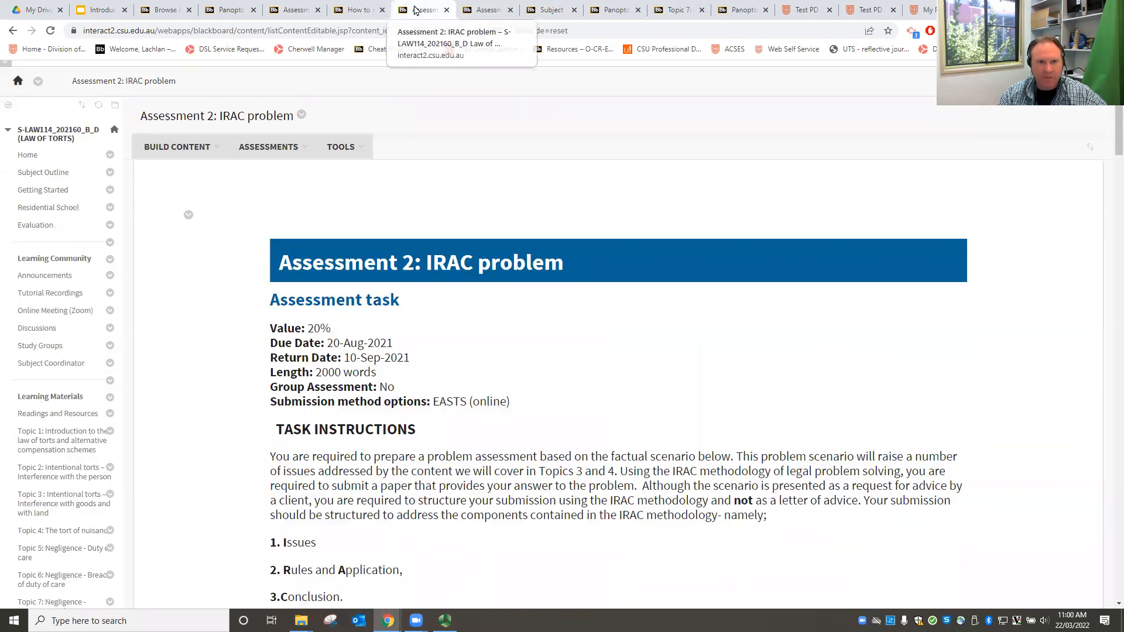
pyautogui.click(615, 9)
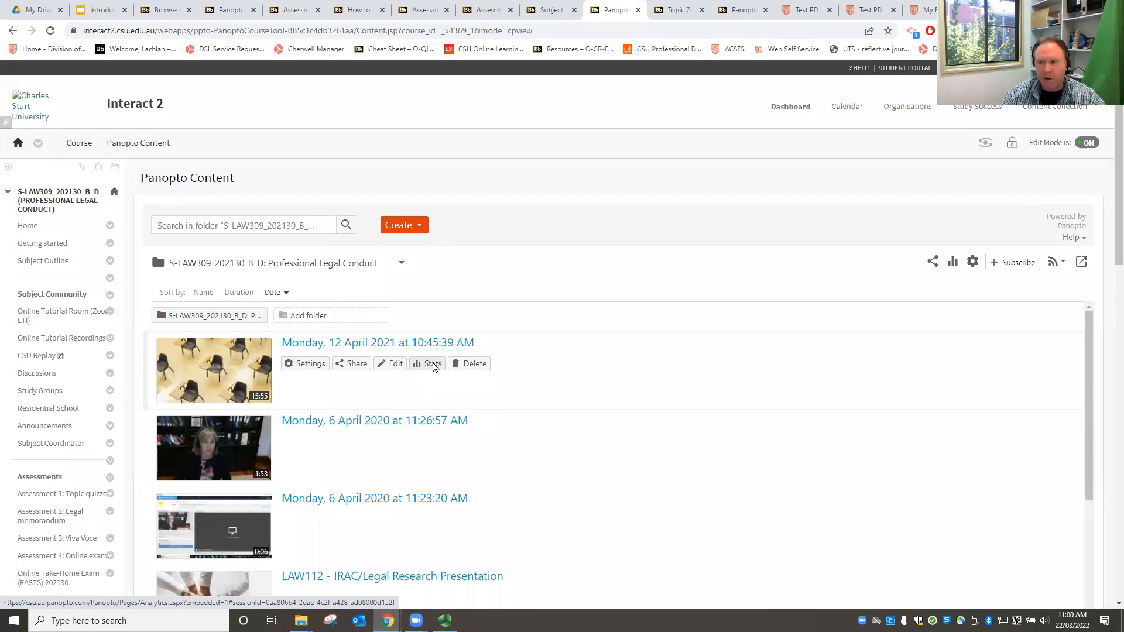
pyautogui.click(433, 365)
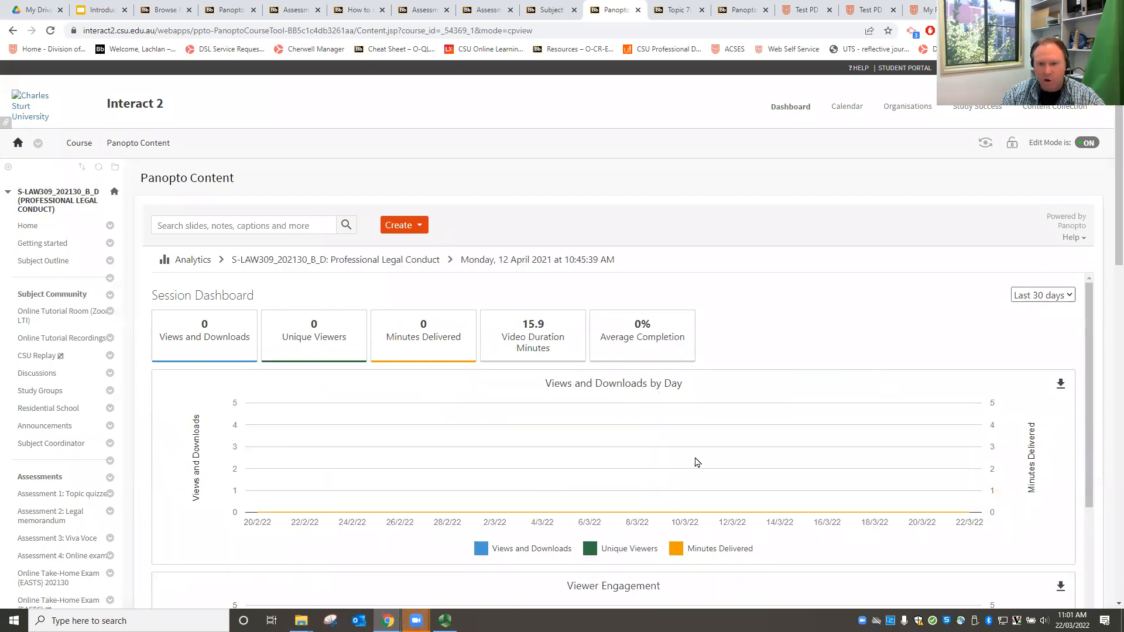
pyautogui.click(1047, 296)
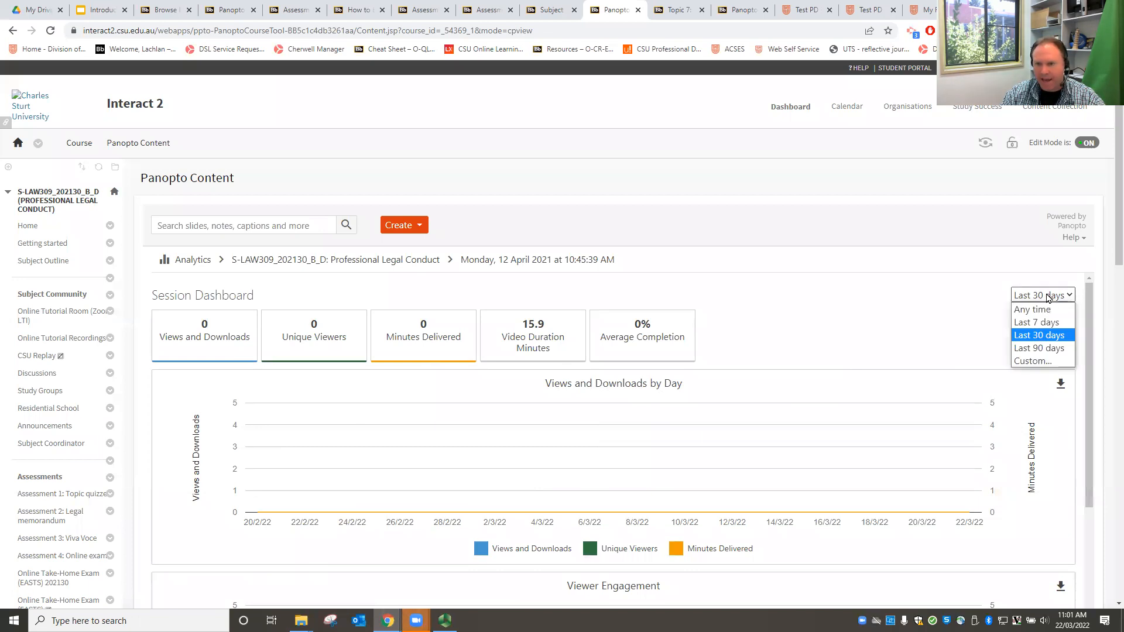
pyautogui.click(1041, 310)
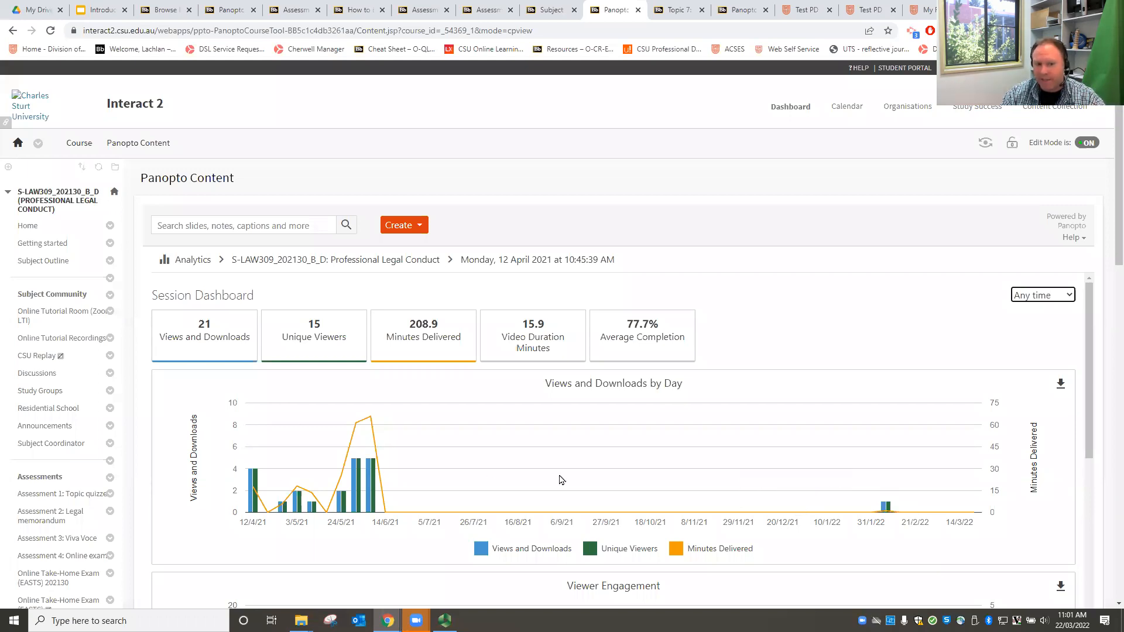
# Examine the recording's daily views, viewer engagement chart and top viewers table in the session dashboard.
pyautogui.scroll(-3, 1091, 420)
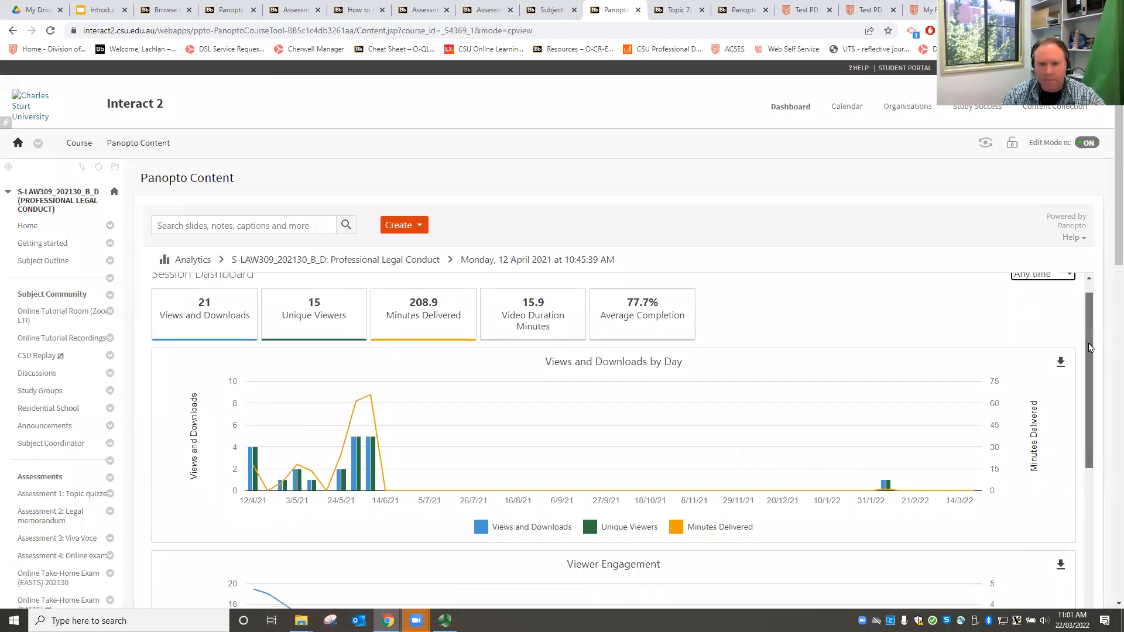
pyautogui.scroll(-2, 1091, 419)
pyautogui.scroll(-2, 1097, 459)
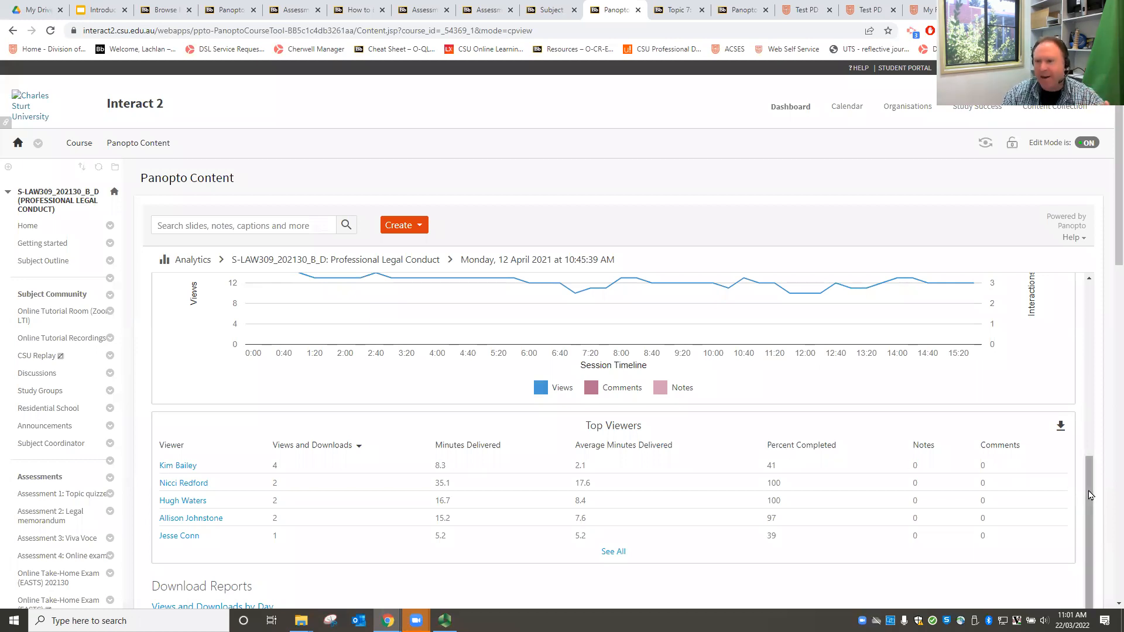
pyautogui.moveTo(1093, 501); pyautogui.dragTo(1087, 466)
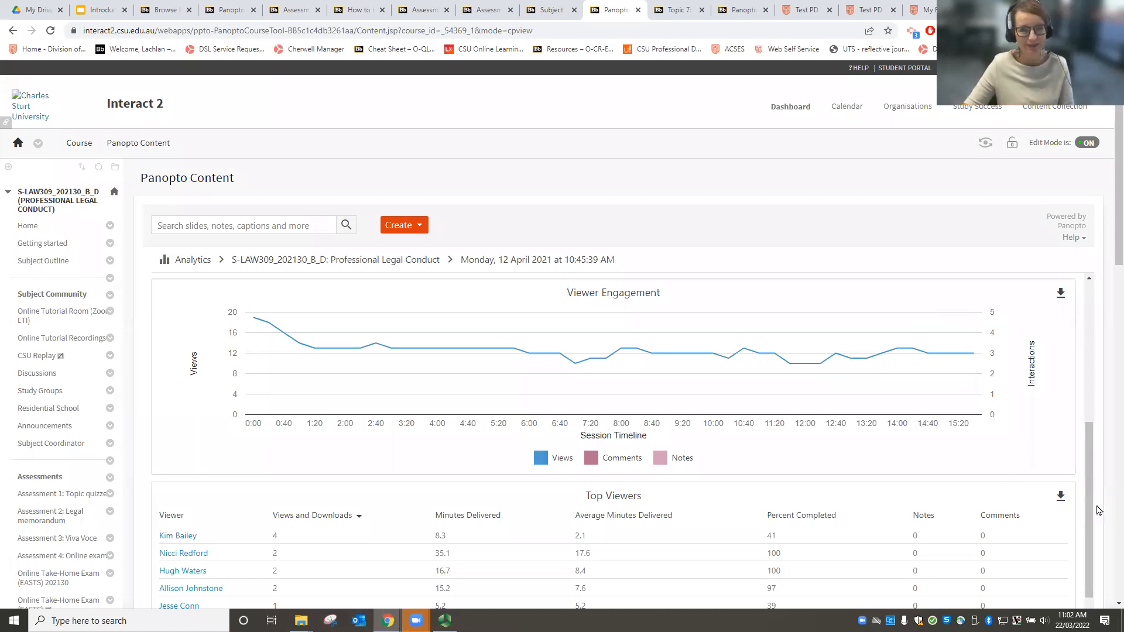
pyautogui.moveTo(1090, 509); pyautogui.dragTo(1093, 375)
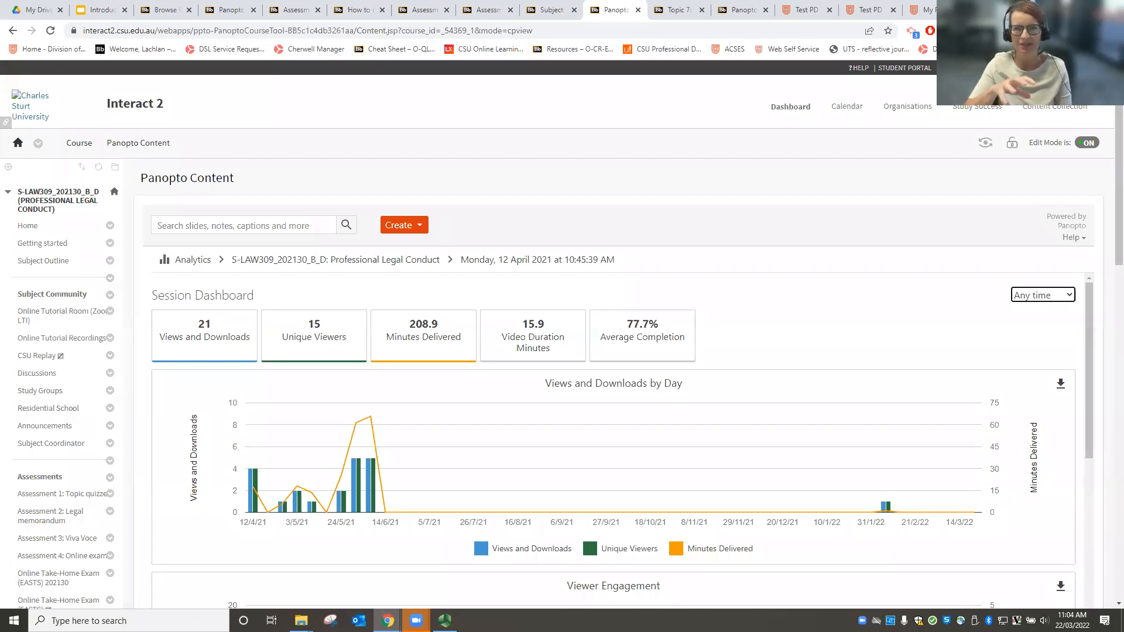
pyautogui.hotkey('alt', 'Tab')
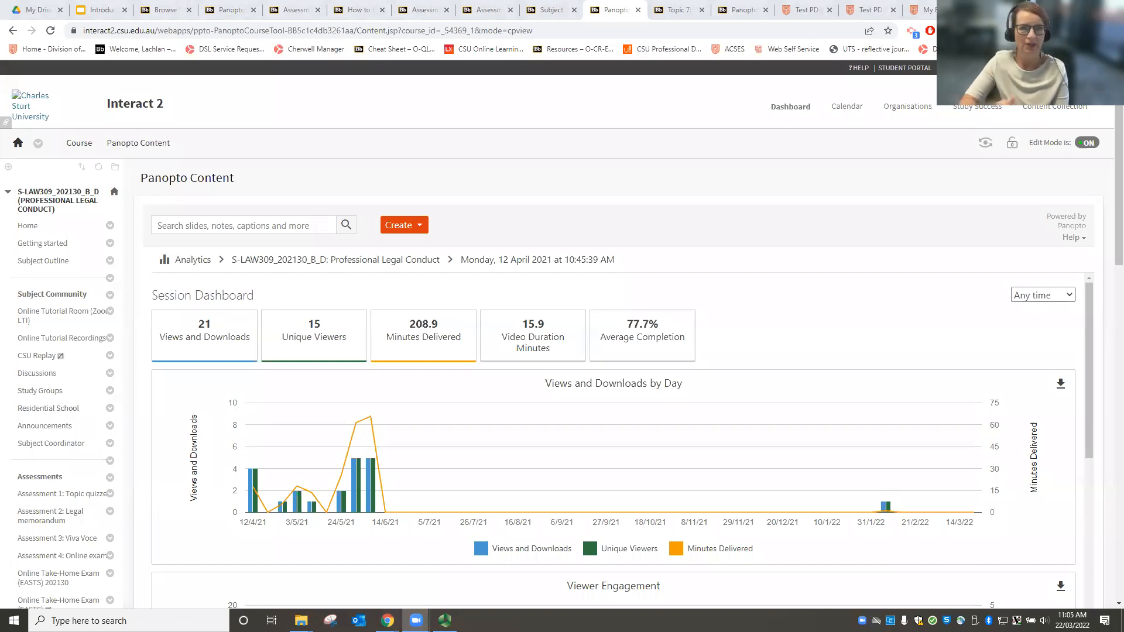